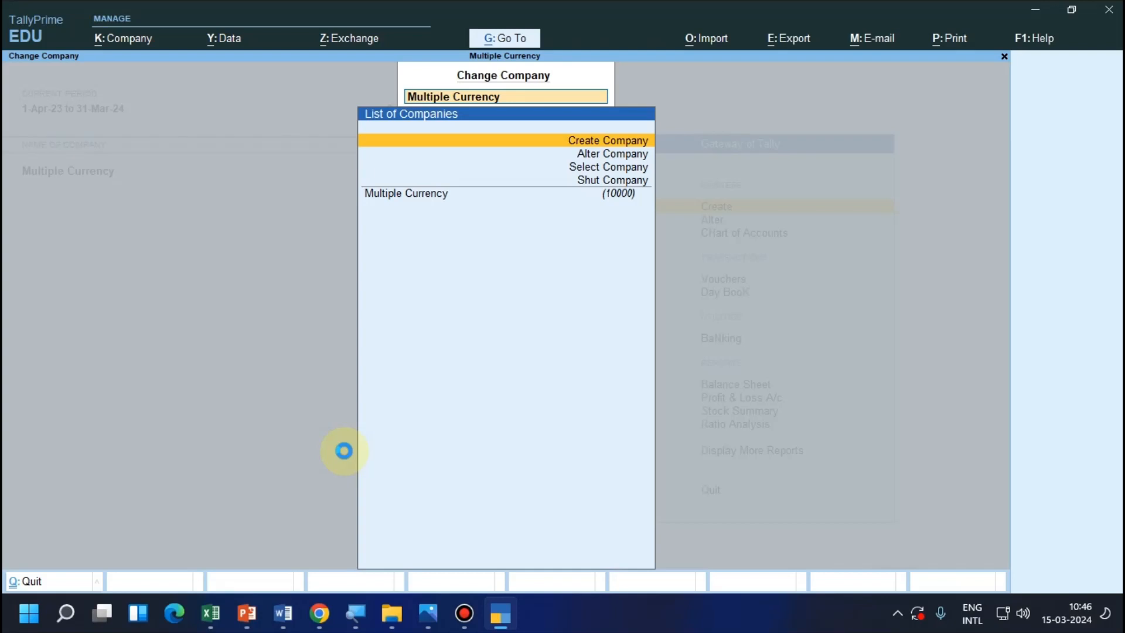
Name the new company "Bill Wise Entry", keeping the same mailing name and leaving the address blank.
type("Bi")
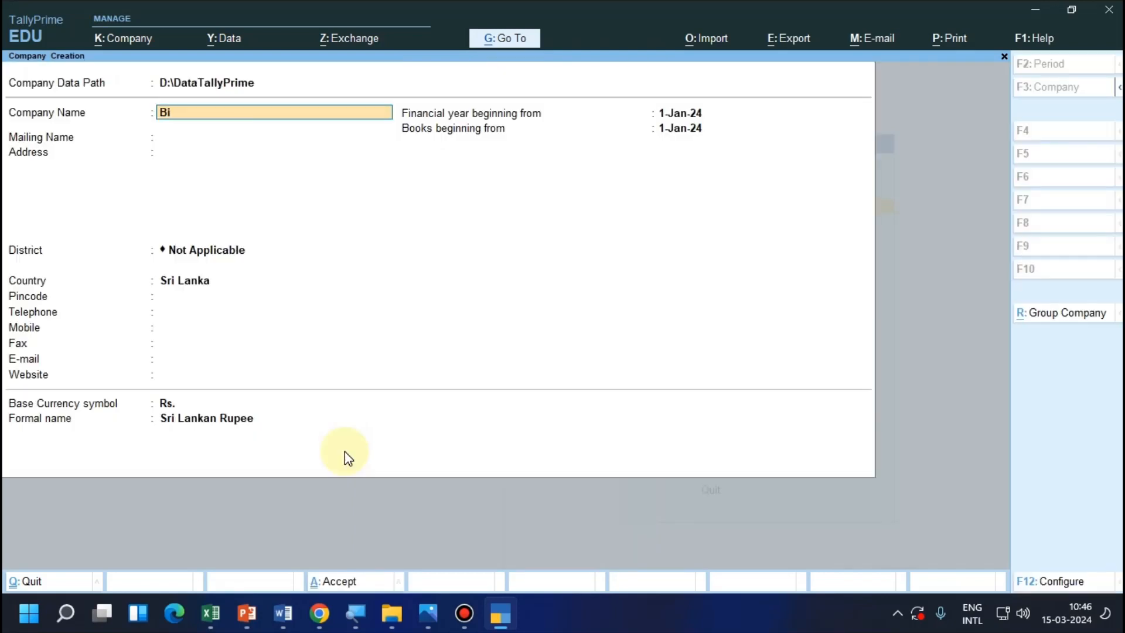
type("ll Wise Entry")
key("Return")
key("Return")
key("Return")
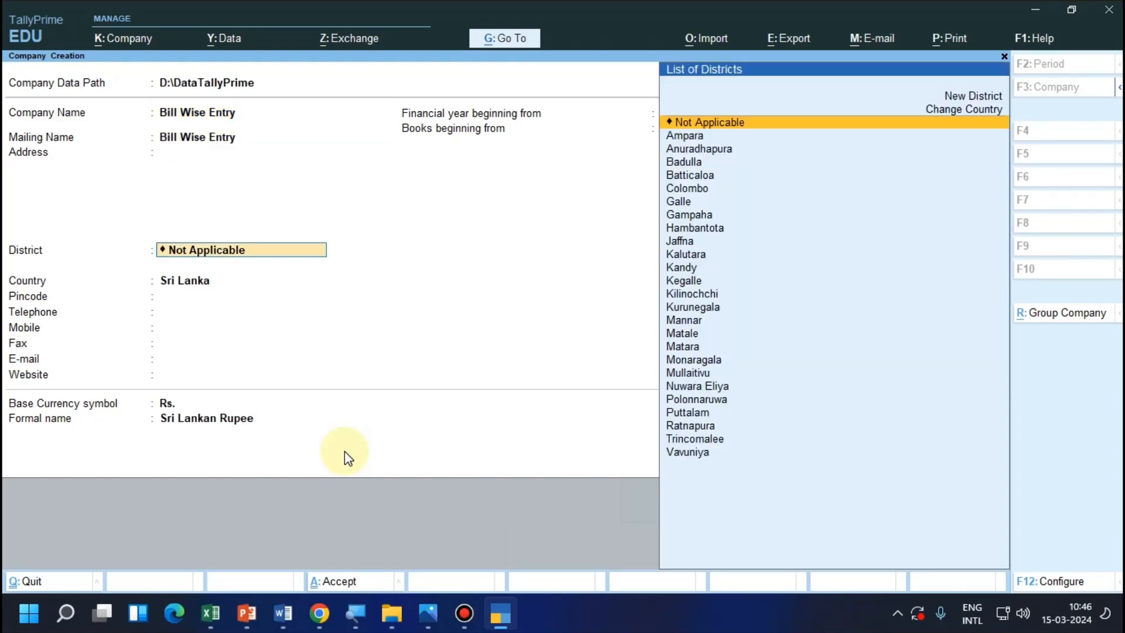
Set the company's country to India and state to Gujarat, and create it with the default INR base currency.
key("Return")
type("In")
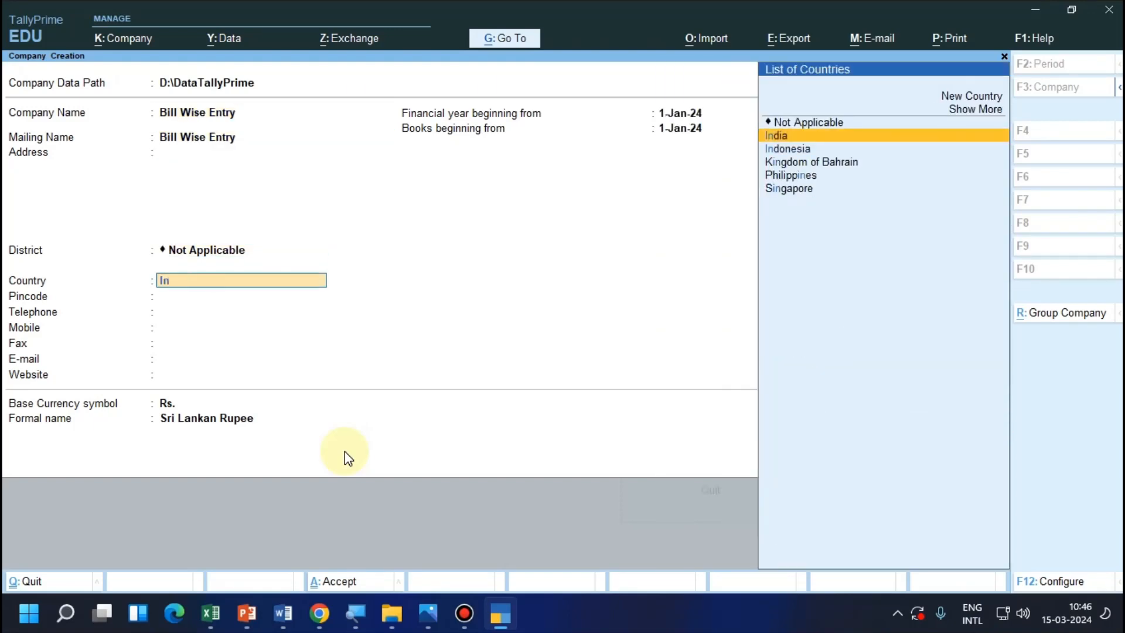
key("Return")
type("Guj")
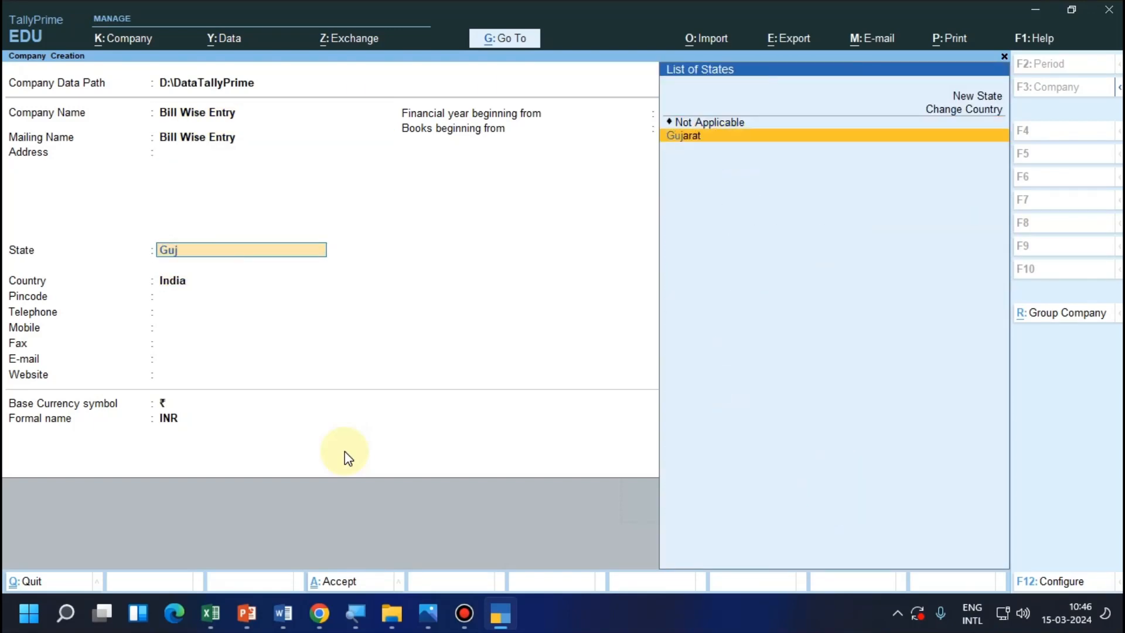
key("Return")
key("Return")
key("Return")
key("Return")
key("Return")
key("Return")
key("Return")
key("Return")
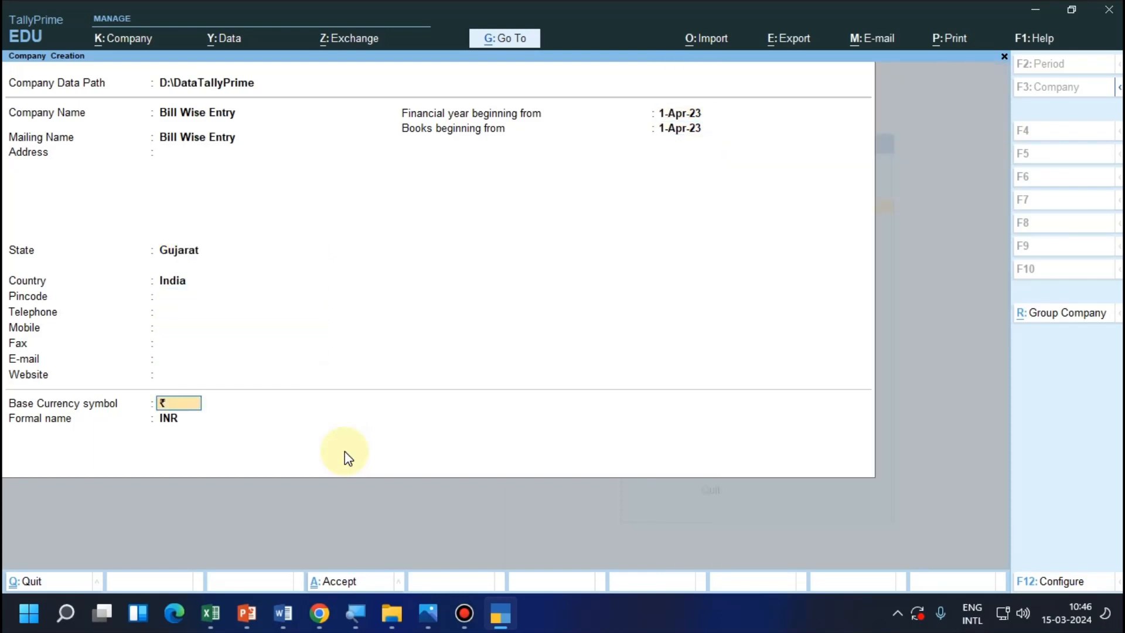
key("Return")
key("Return")
key("Return")
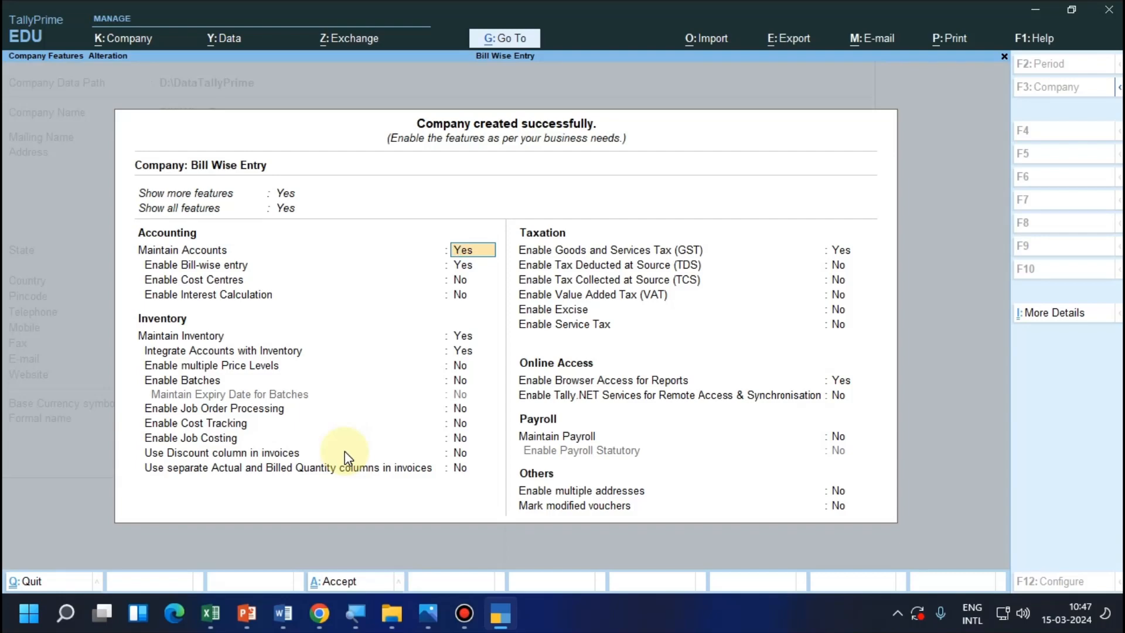
Save the company features with Maintain Accounts and Bill-wise entry set to Yes and the other defaults kept.
key("Return")
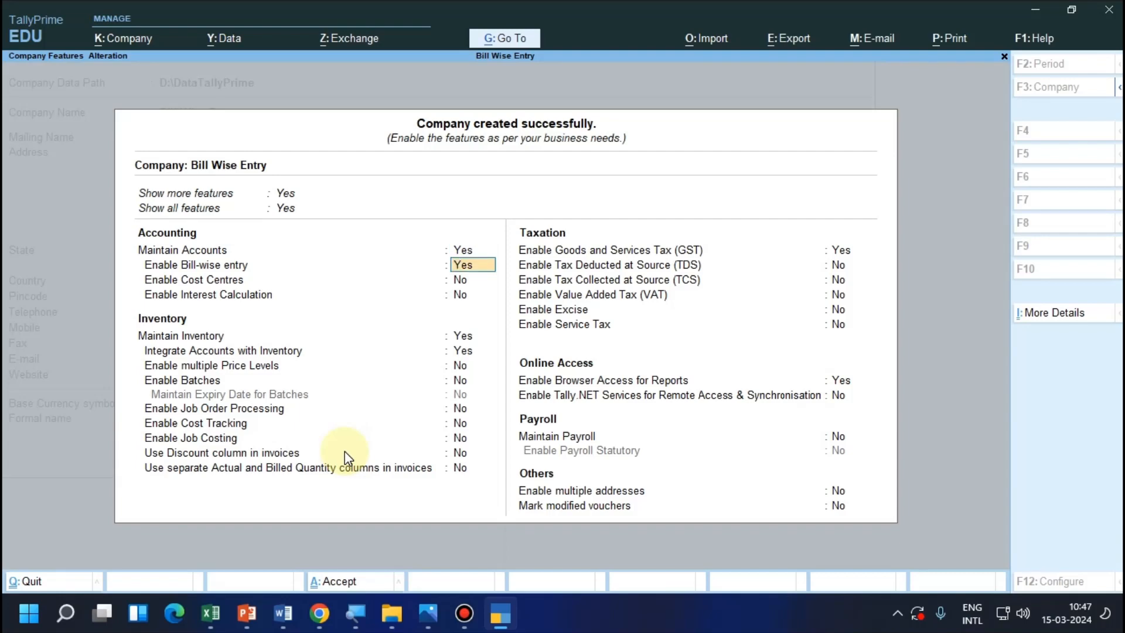
key("Return")
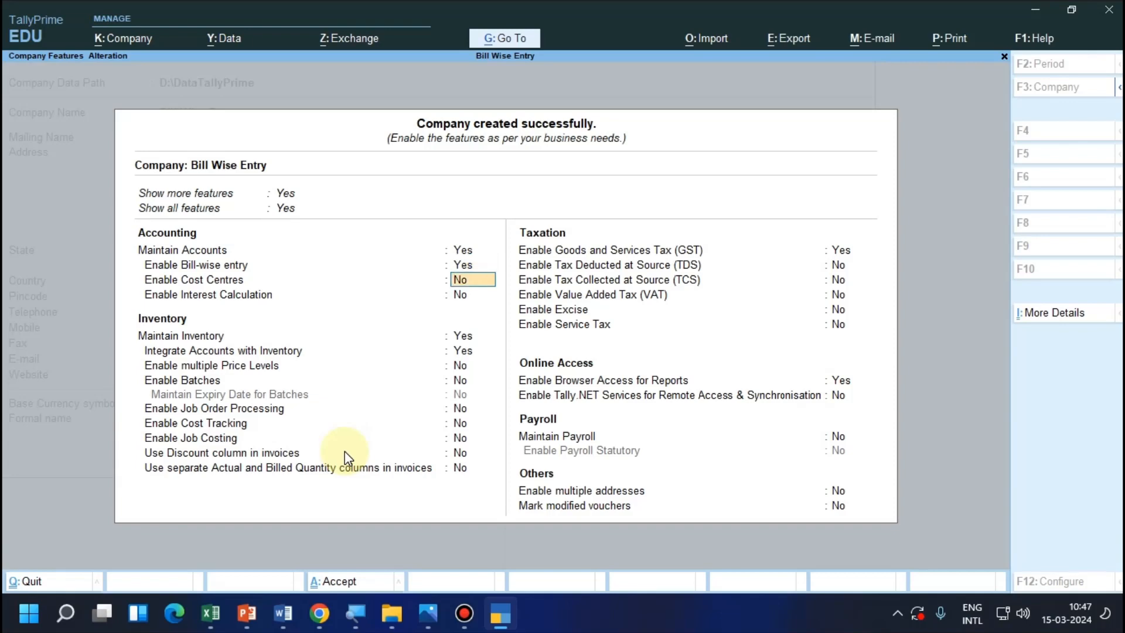
key("Return")
key("Return")
key("Return")
key("Return")
key("Return")
key("Return")
key("Return")
key("Return")
key("Return")
key("Return")
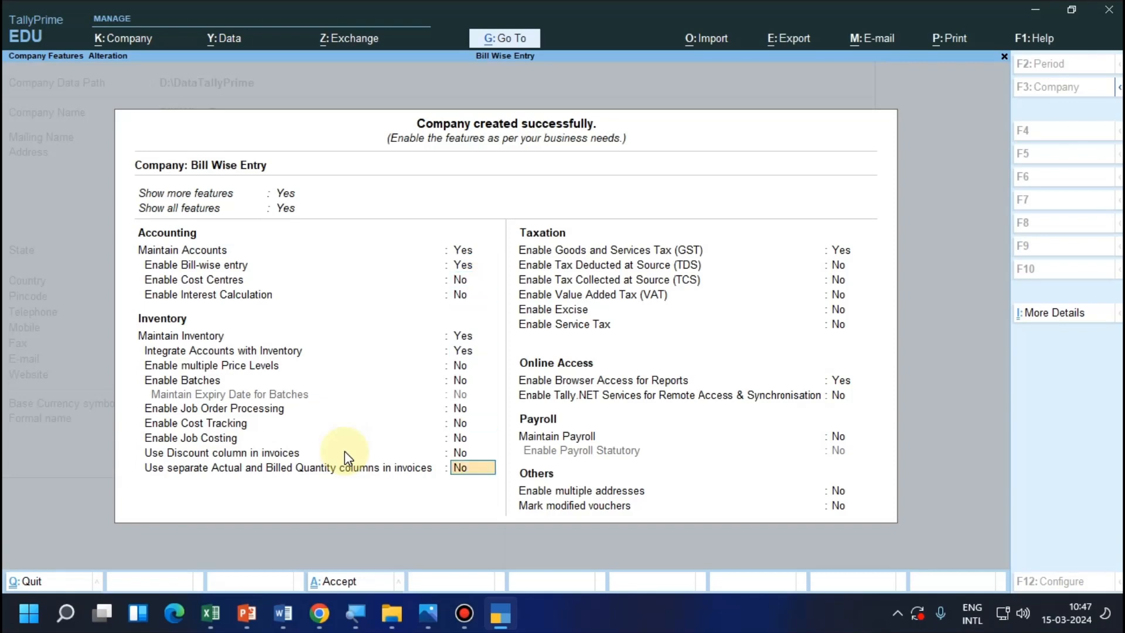
key("ctrl+a")
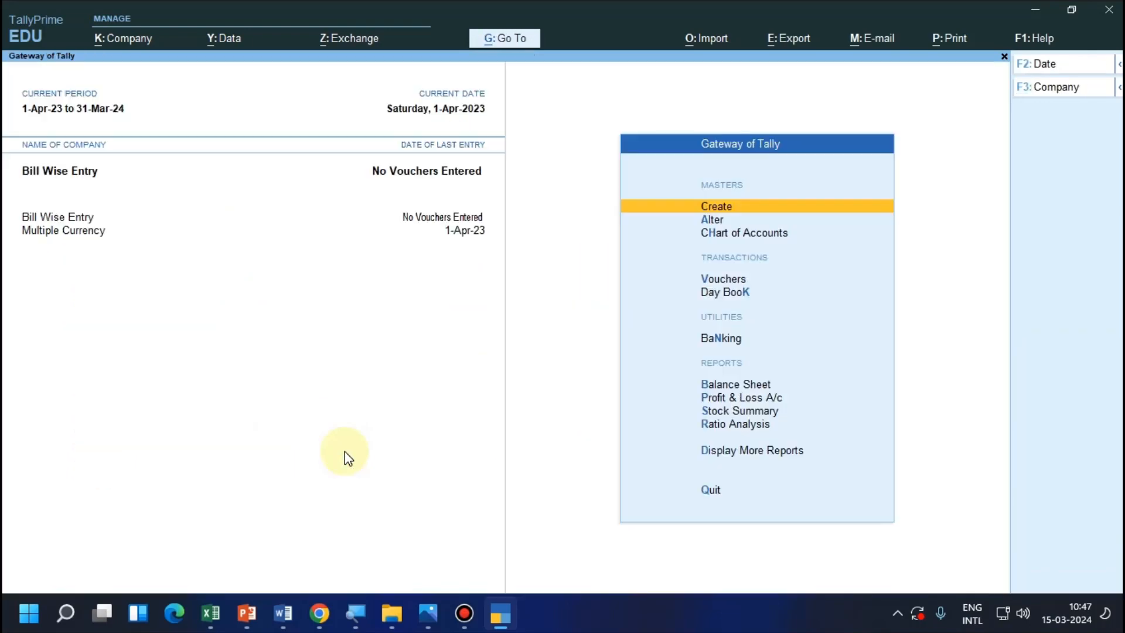
Start a new ledger and enter the customer's account name, leaving the alias blank.
key("Return")
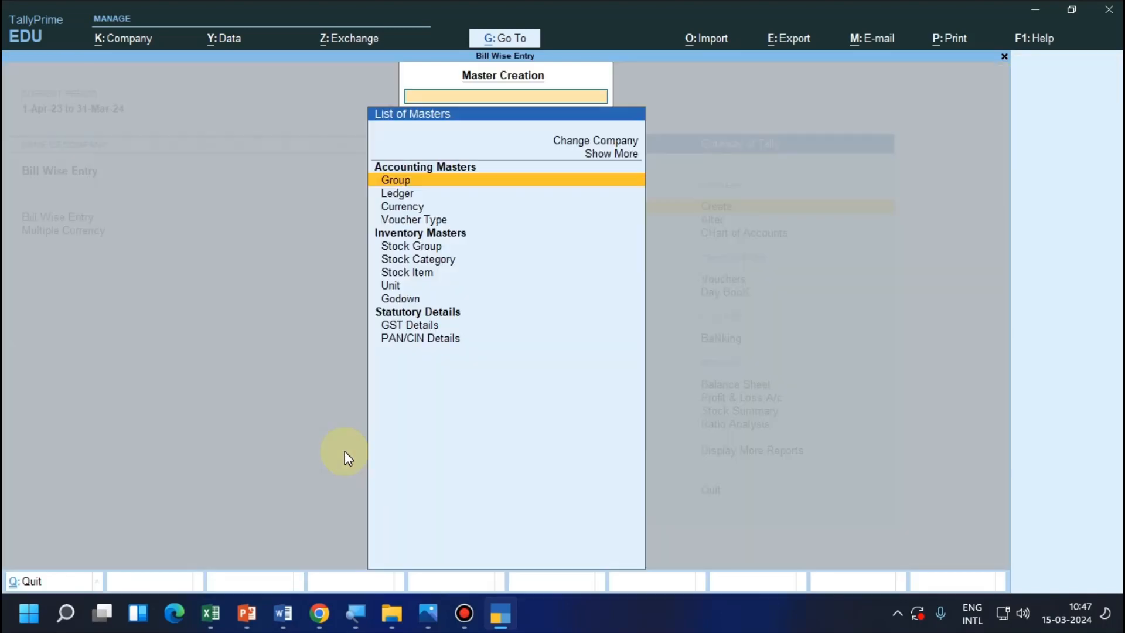
key("Down")
key("Return")
type("Ra")
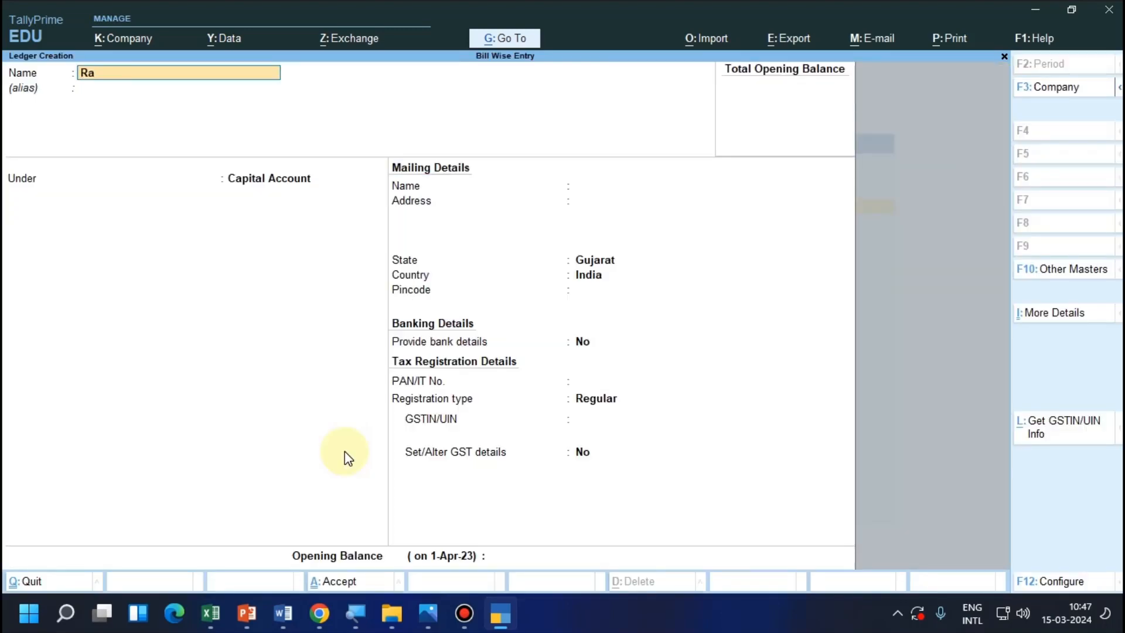
type("m a/c")
key("Return")
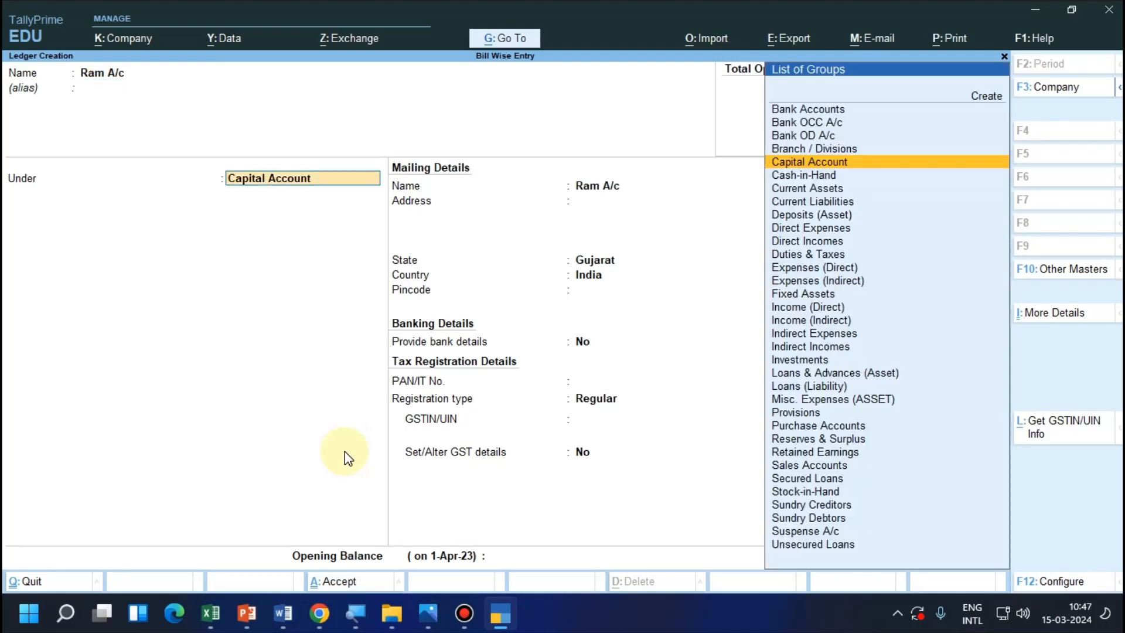
Place the customer's ledger under Sundry Debtors, keep balances maintained bill-by-bill, and save it.
type("Sund")
key("Down")
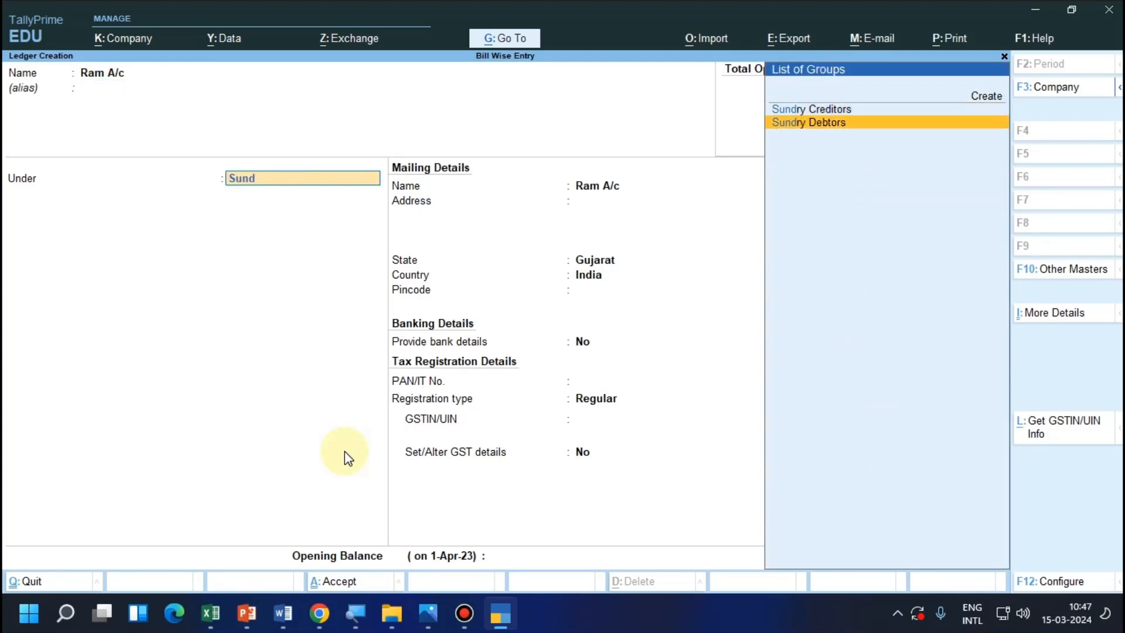
key("Return")
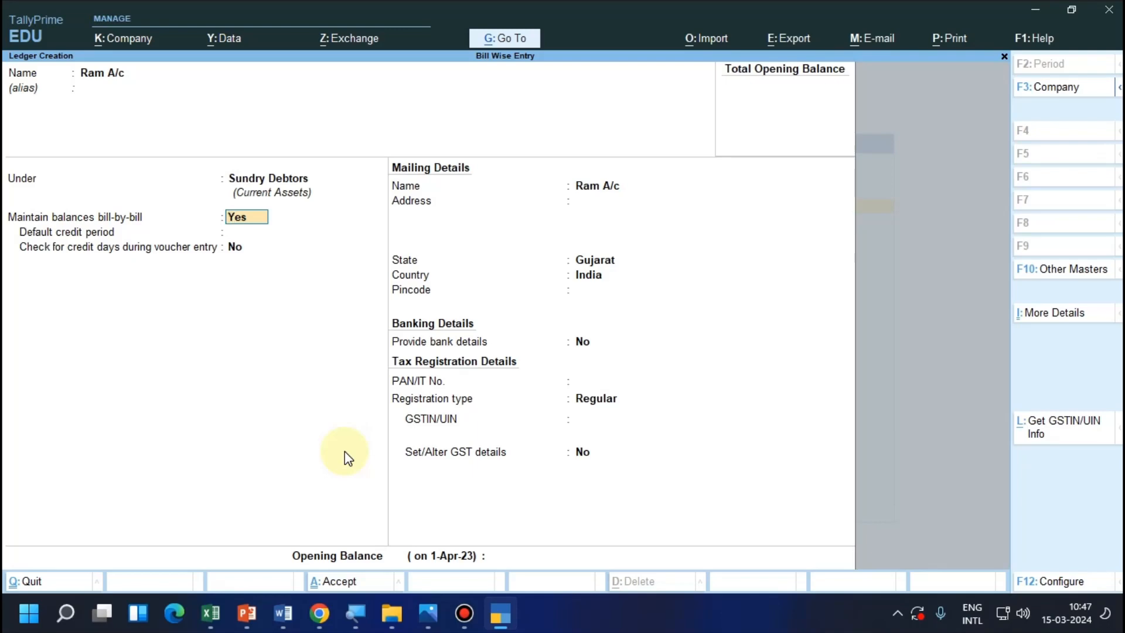
key("Return")
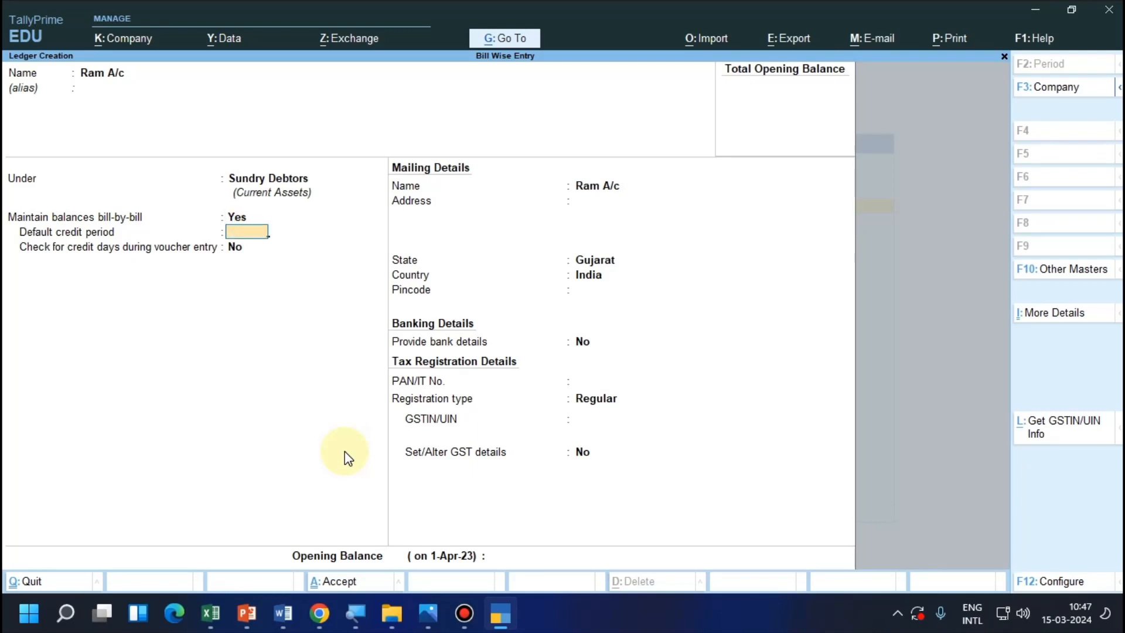
key("ctrl")
key("ctrl+a")
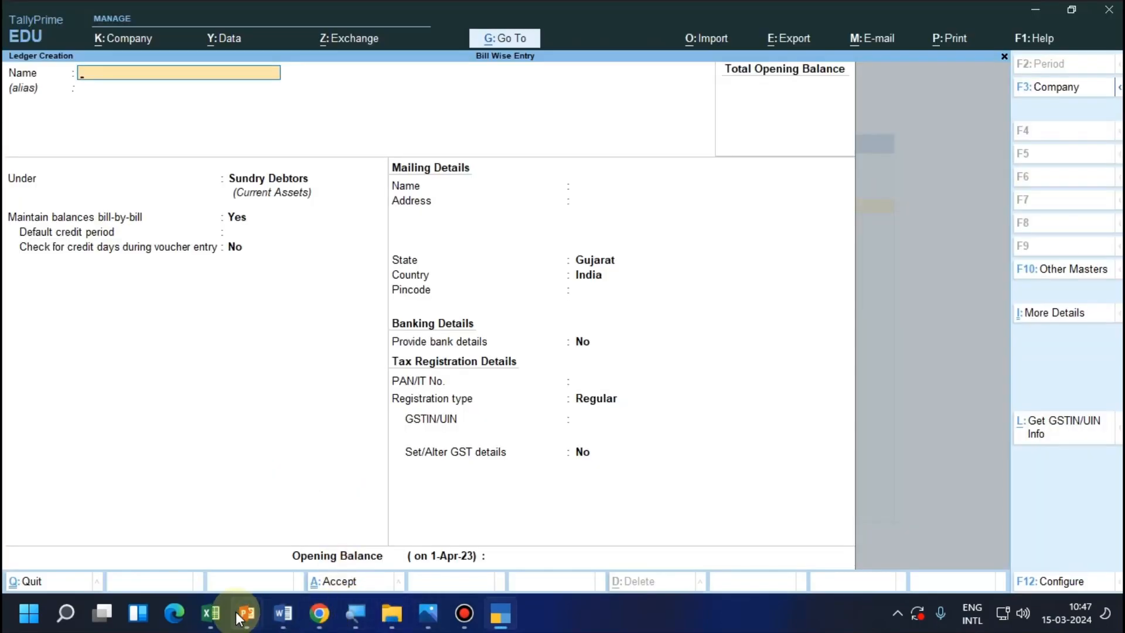
Switch to the PowerPoint slide to check the planned transactions, and return to TallyPrime.
mouse_move(247, 613)
left_click(270, 567)
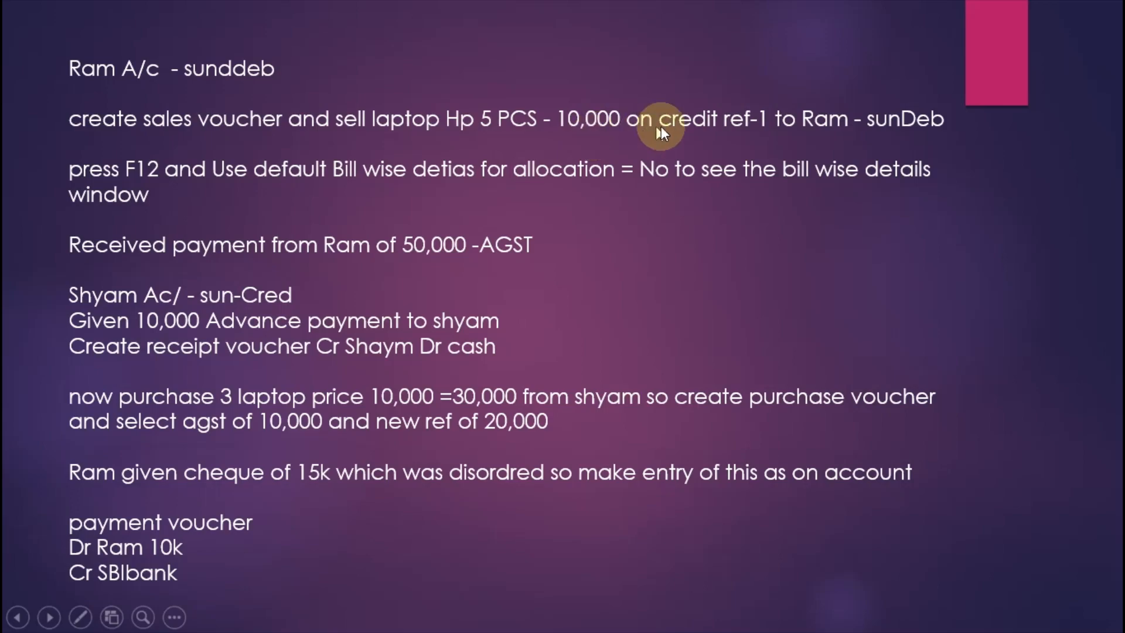
key("alt+Tab")
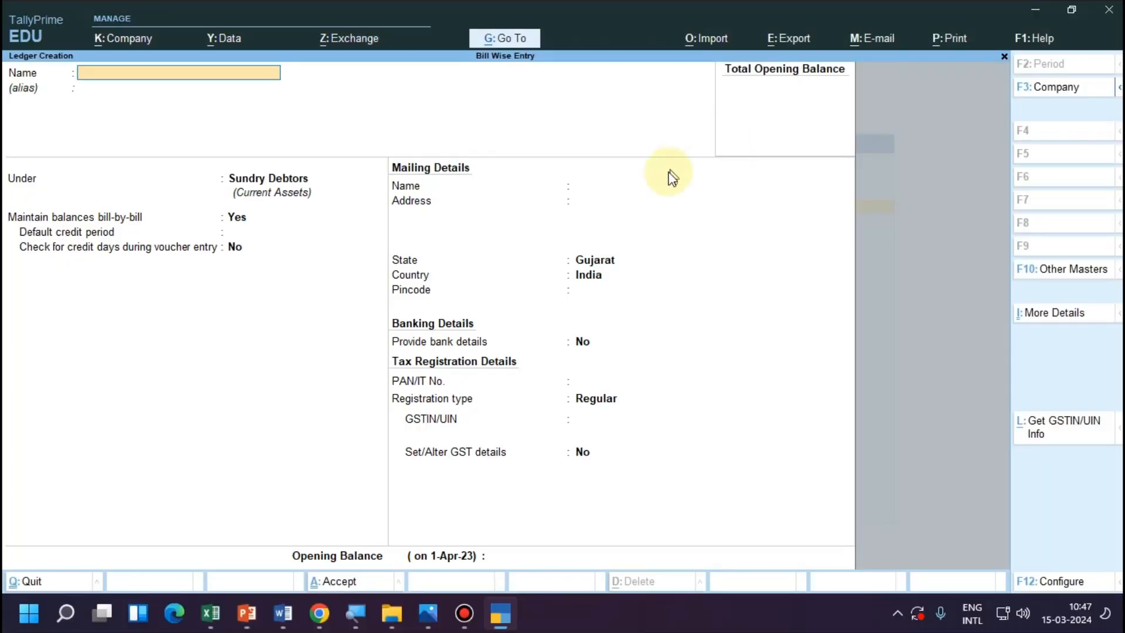
Leave ledger creation and start a new stock item named "Laptop" under Primary.
key("Escape")
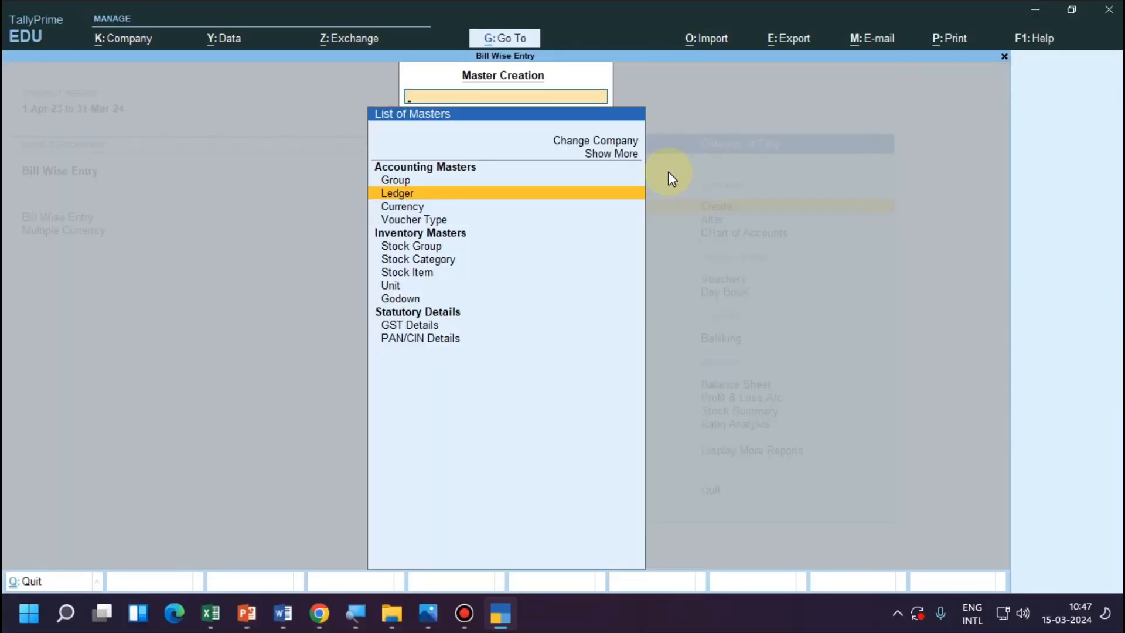
key("Down")
key("Down")
key("Down")
key("Down")
key("Down")
key("Down")
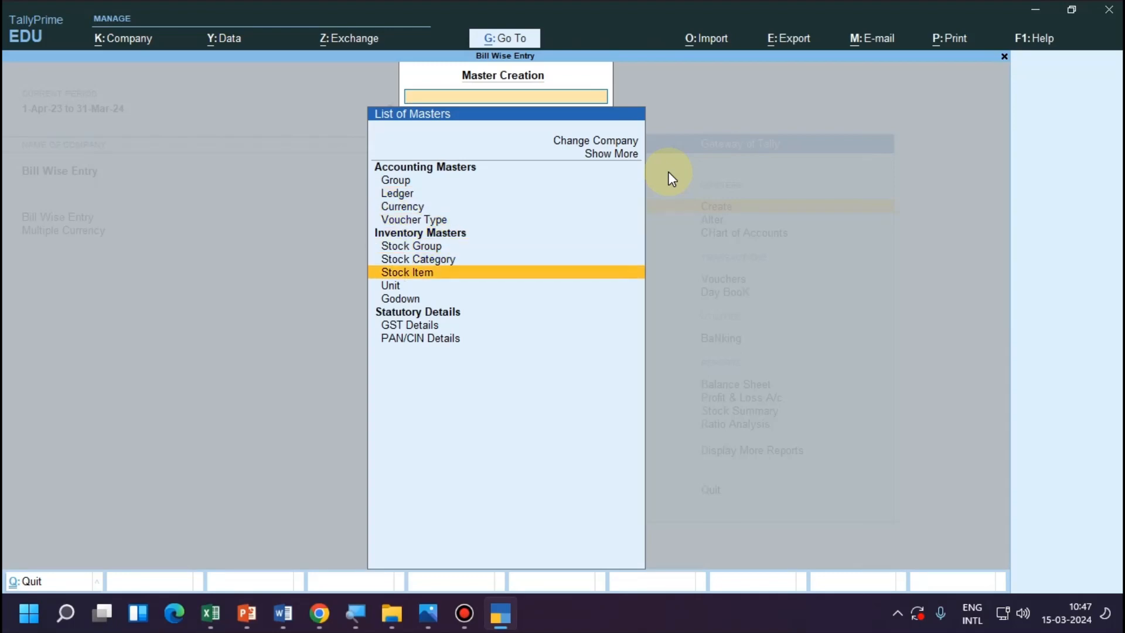
key("Return")
type("Laptop")
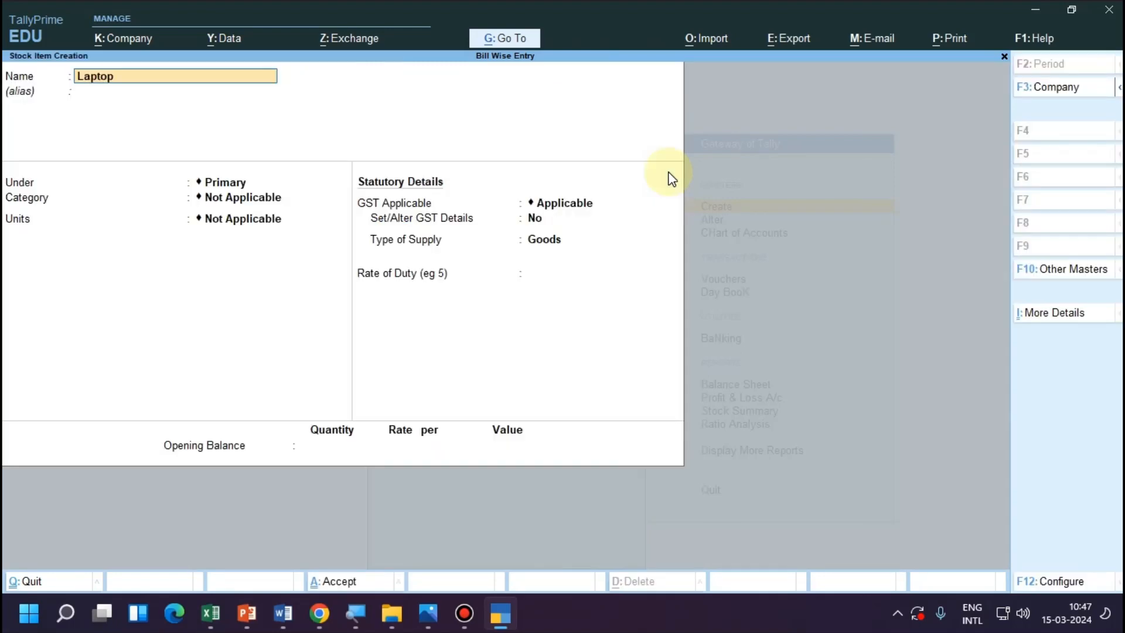
key("Return")
key("Return")
key("Return")
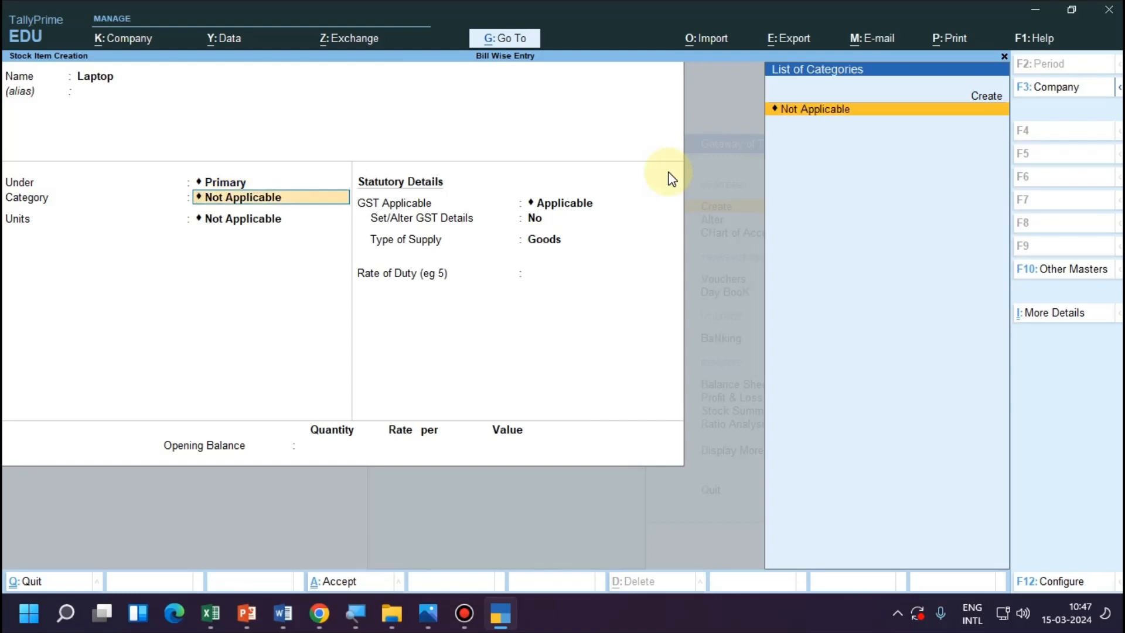
Create a stock category named "Electronics" under Primary and assign it to the Laptop item.
key("alt+c")
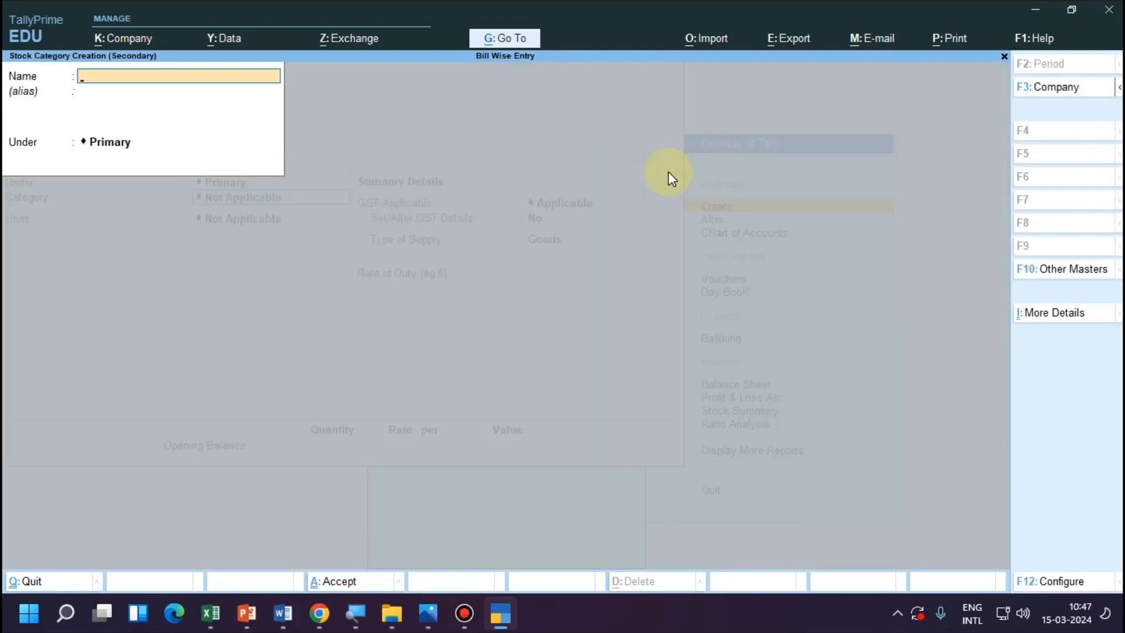
type("Electronics")
key("Return")
key("Return")
key("Return")
Create a simple unit with symbol "pcs", UQC PCS-PIECES and 0 decimal places for the Laptop item.
key("Return")
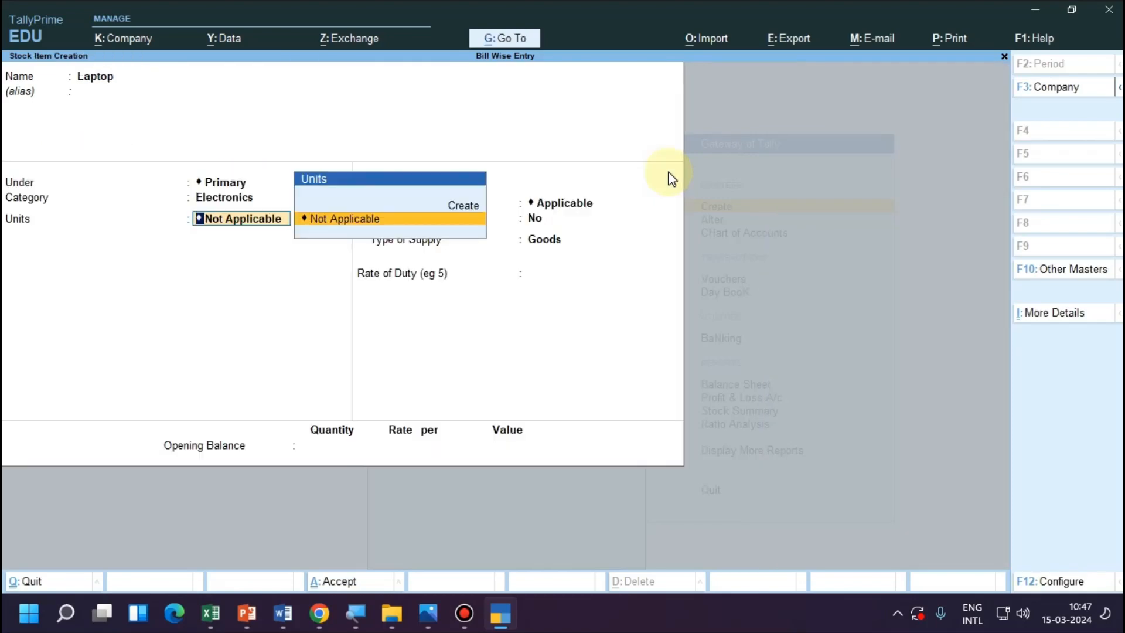
key("Return")
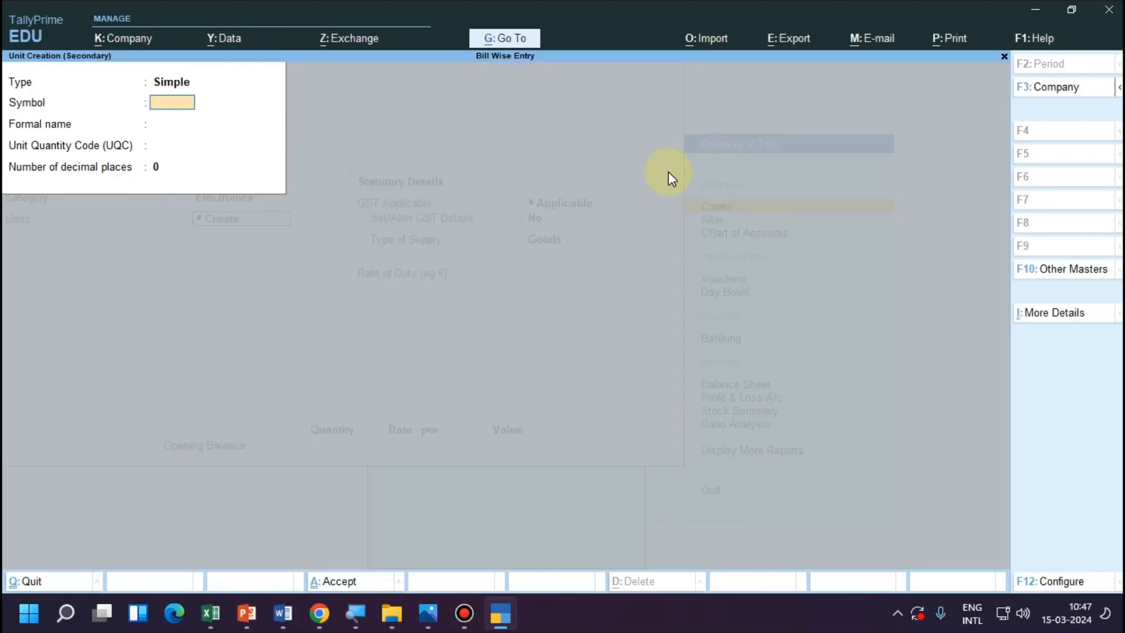
type("pcs")
key("Return")
key("Return")
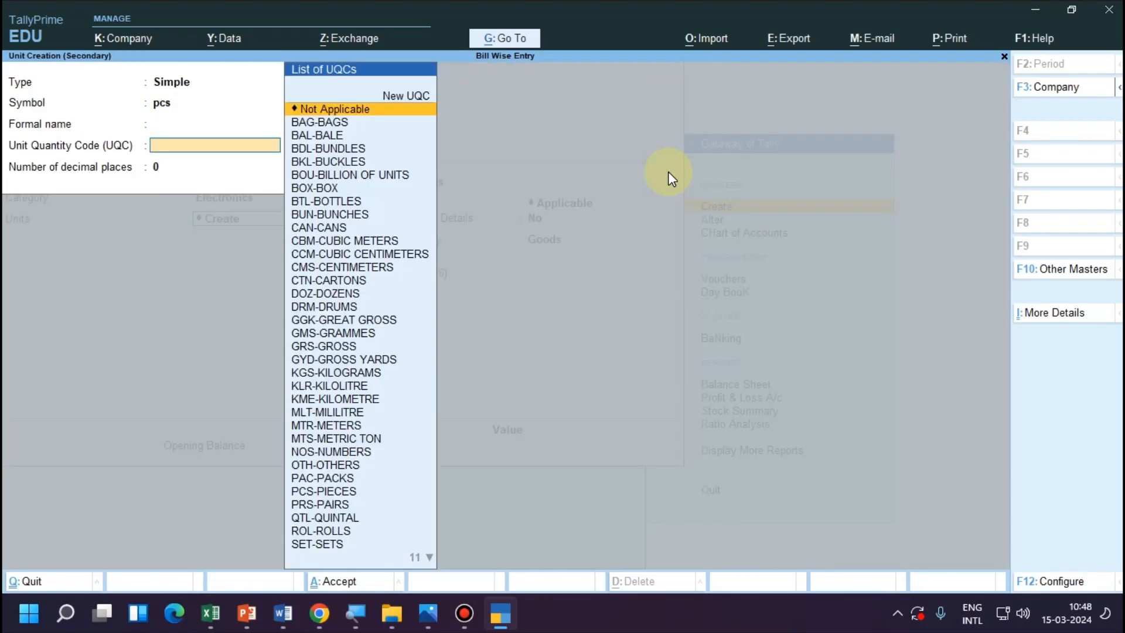
type("pc")
key("Return")
key("Return")
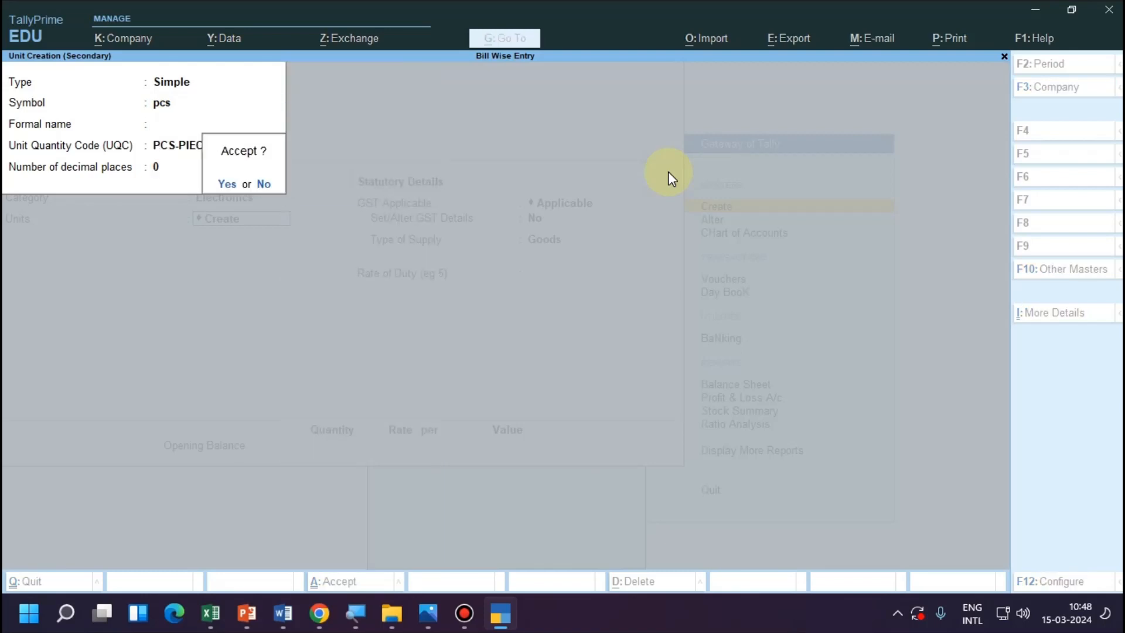
key("Return")
Save the Laptop item with GST applicable, supply type Goods and no opening balance, and return to the Gateway of Tally.
key("Return")
key("Return")
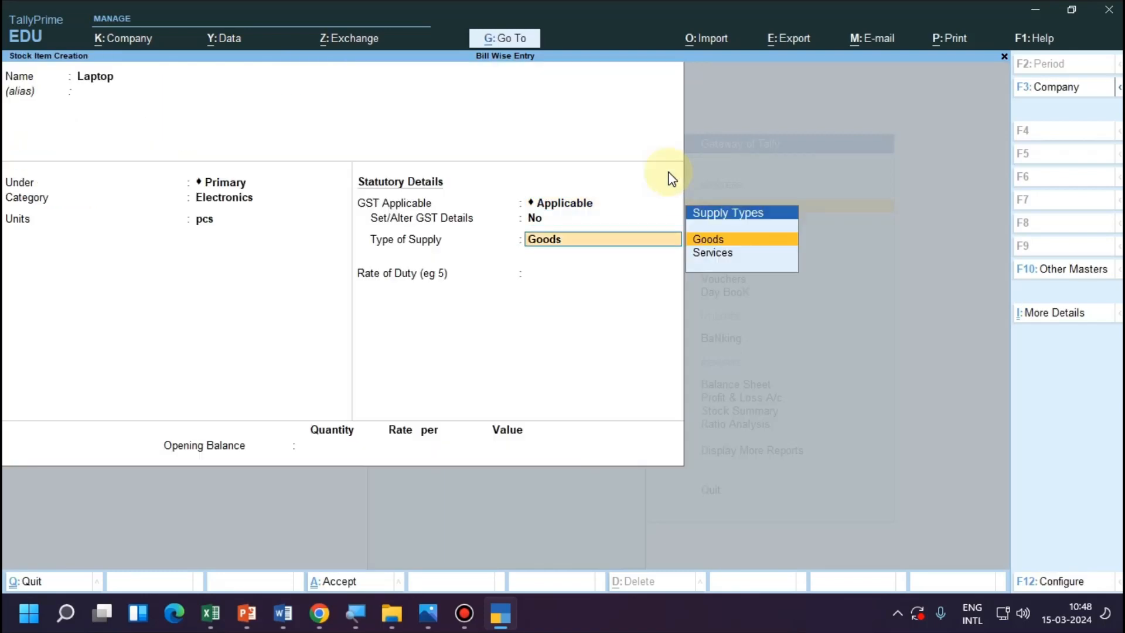
key("Return")
key("Return")
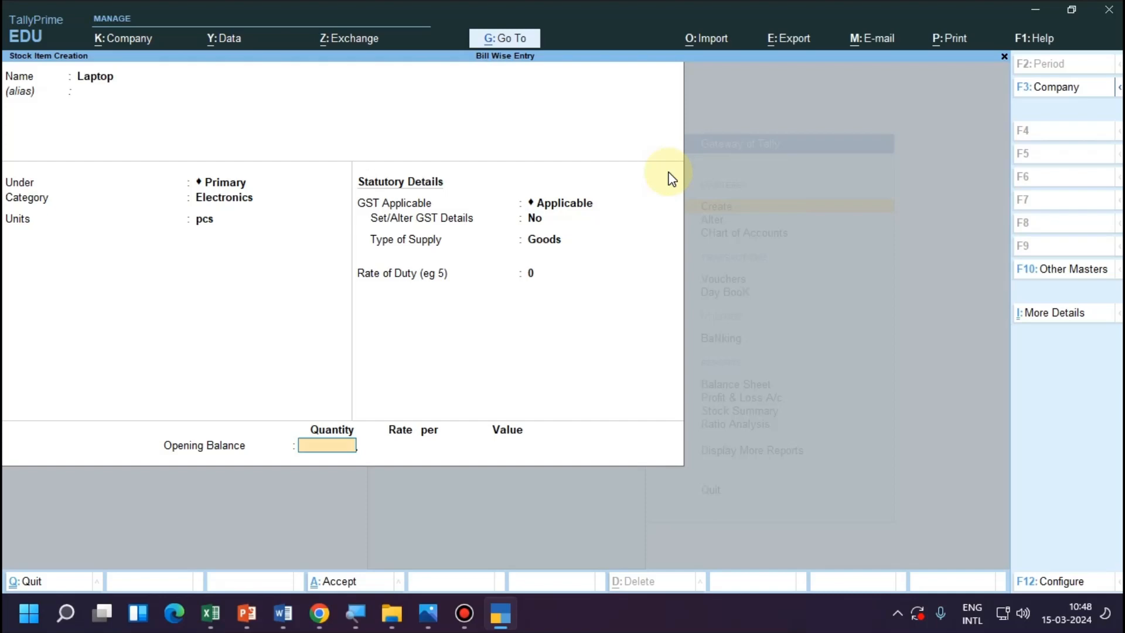
key("Return")
key("Return")
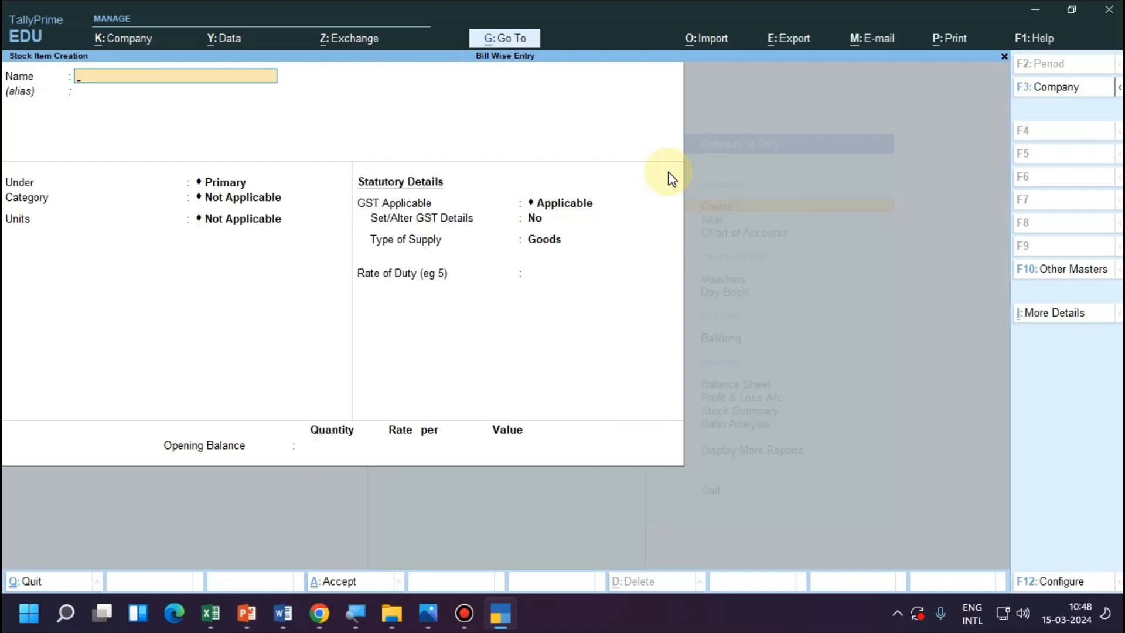
key("Escape")
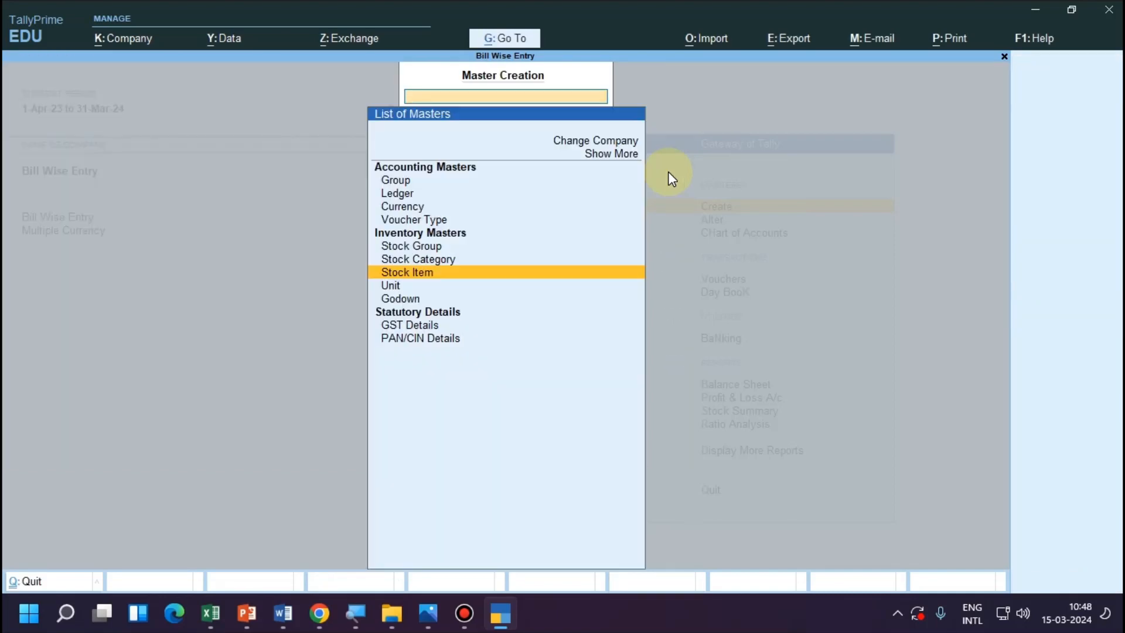
key("Escape")
Start a new sales voucher from the Gateway of Tally.
key("Down")
key("Down")
key("Down")
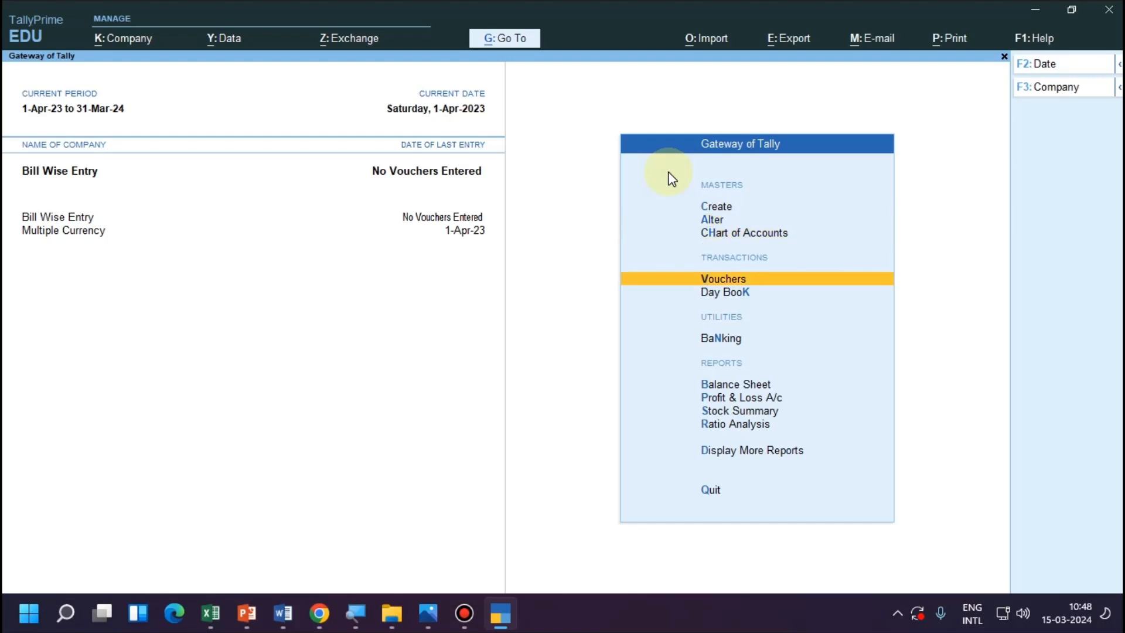
key("Return")
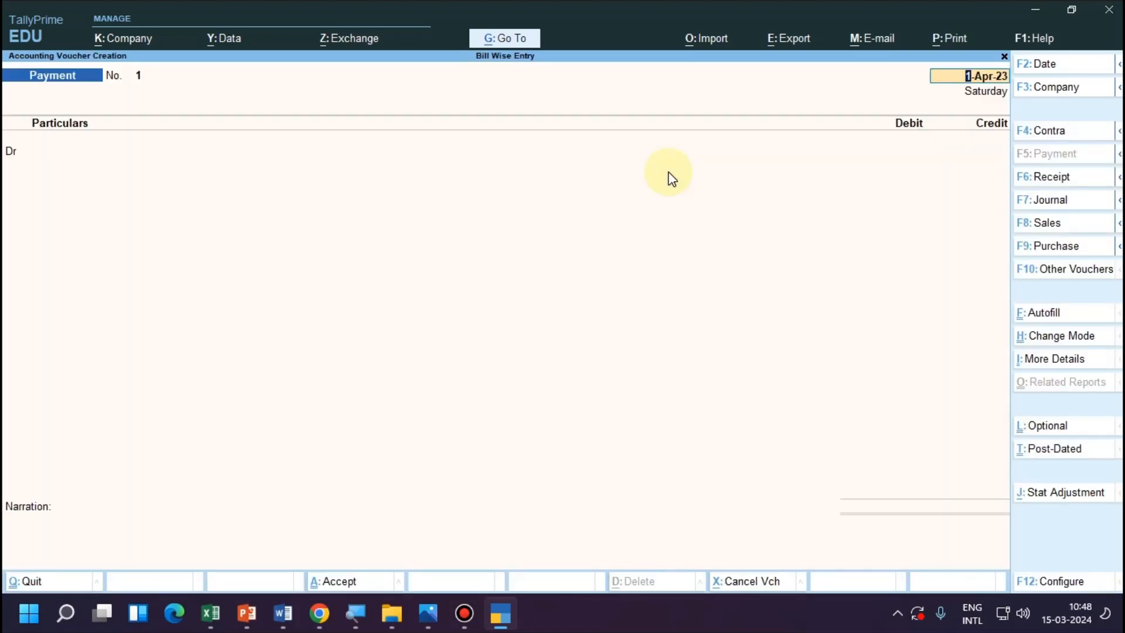
key("F8")
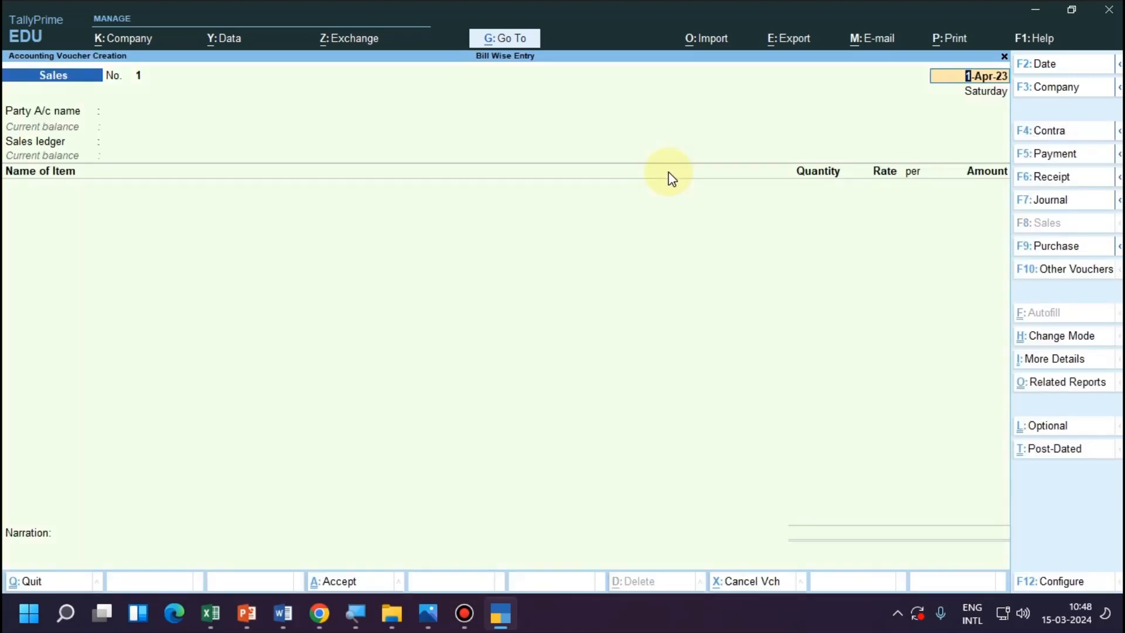
Keep the voucher date 1-Apr-23 and select the customer's ledger as the party, accepting the default dispatch and party details.
key("Return")
key("Return")
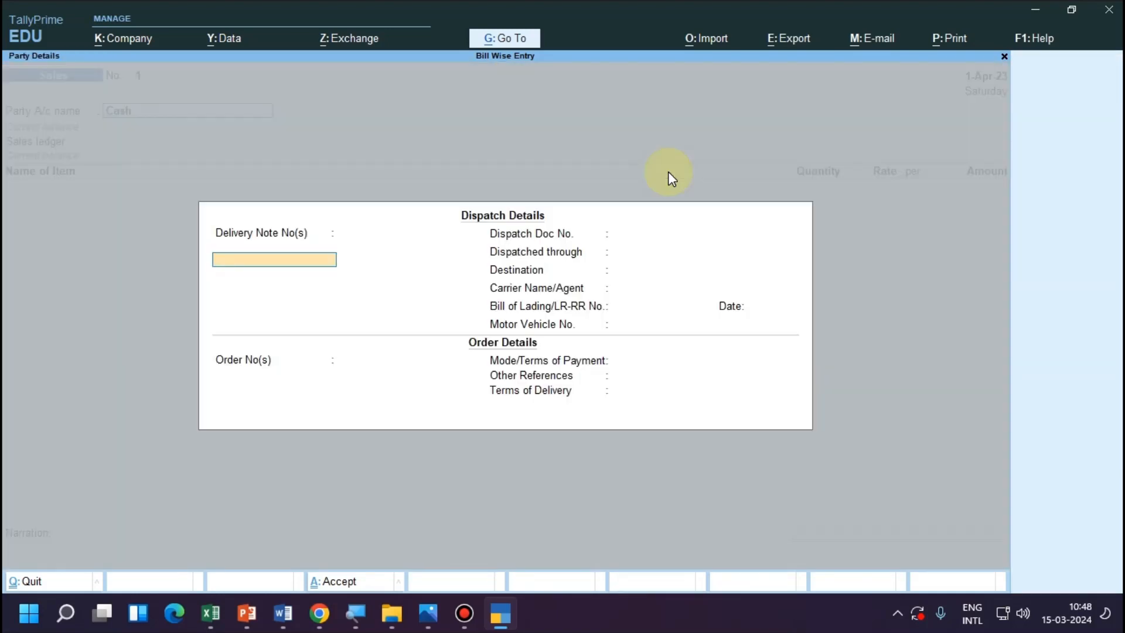
key("Escape")
key("Down")
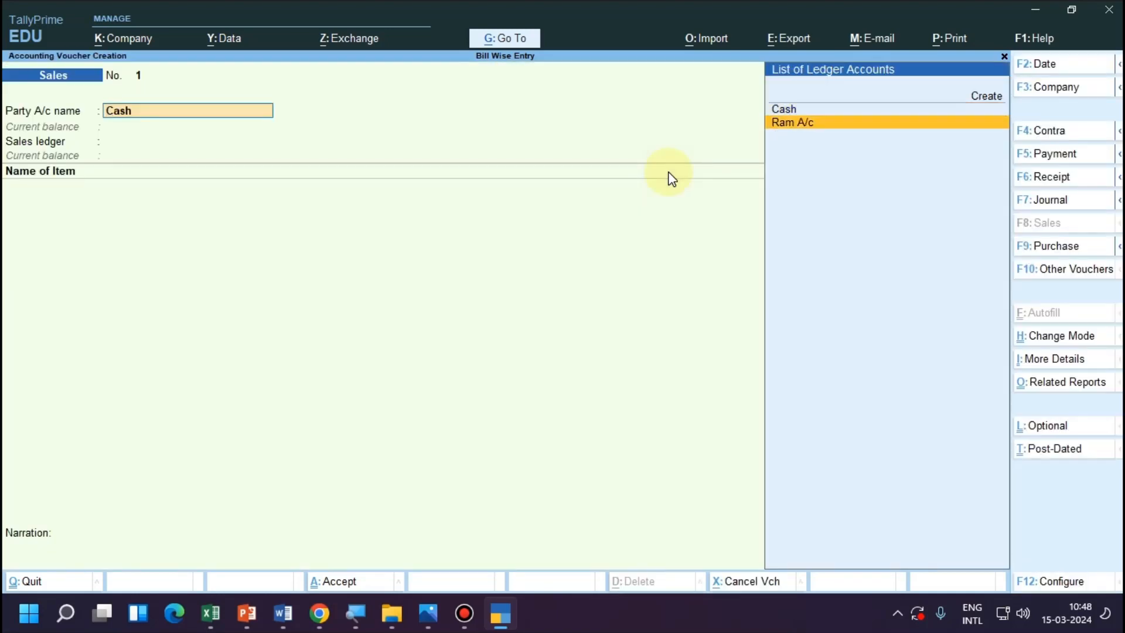
key("Return")
key("Return")
key("Return")
key("Return")
key("Return")
key("Return")
key("Return")
key("Return")
key("Return")
key("Return")
key("Return")
key("Return")
key("Return")
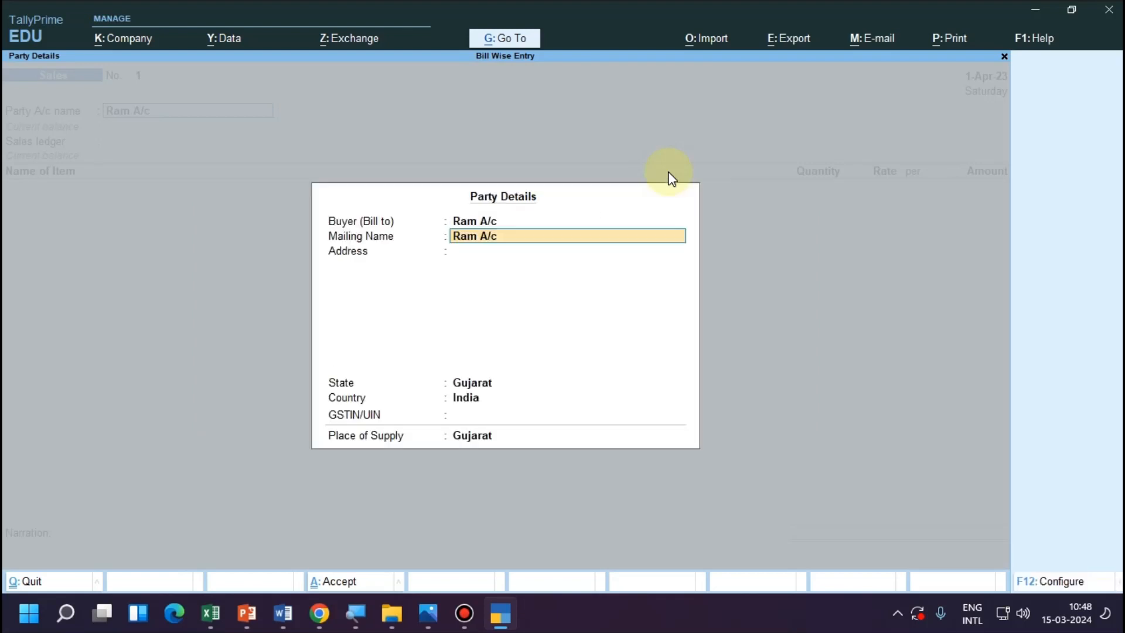
key("Return")
key("Return")
key("Return")
key("Return")
key("Return")
key("Return")
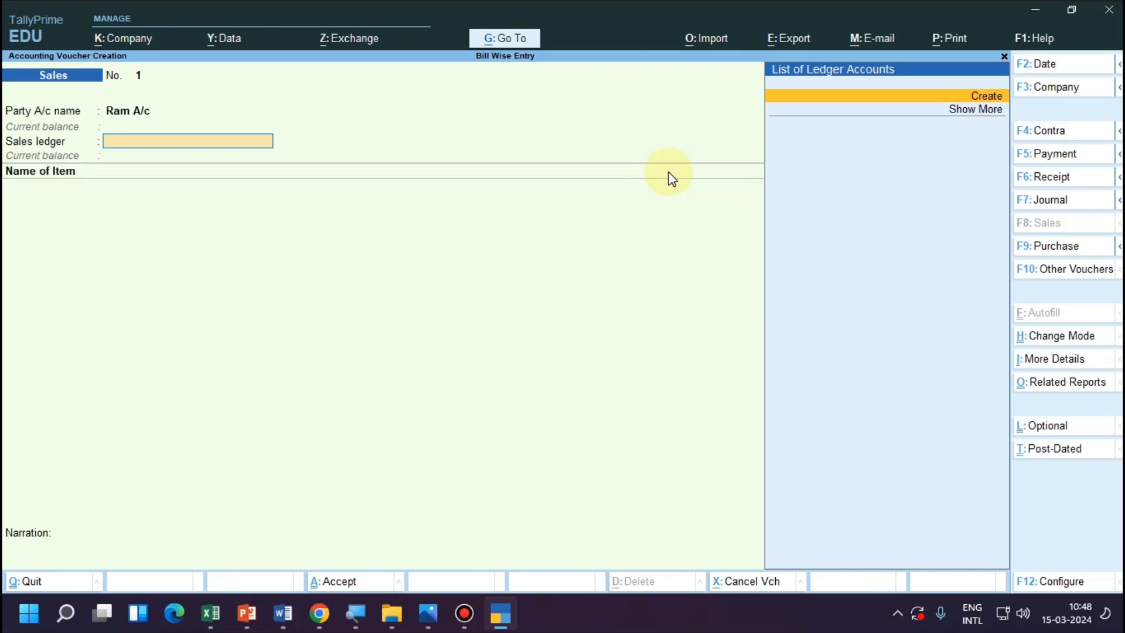
Start creating a ledger named "Sale A/c" for the voucher's sales ledger, with no alias.
key("alt+c")
type("Sa")
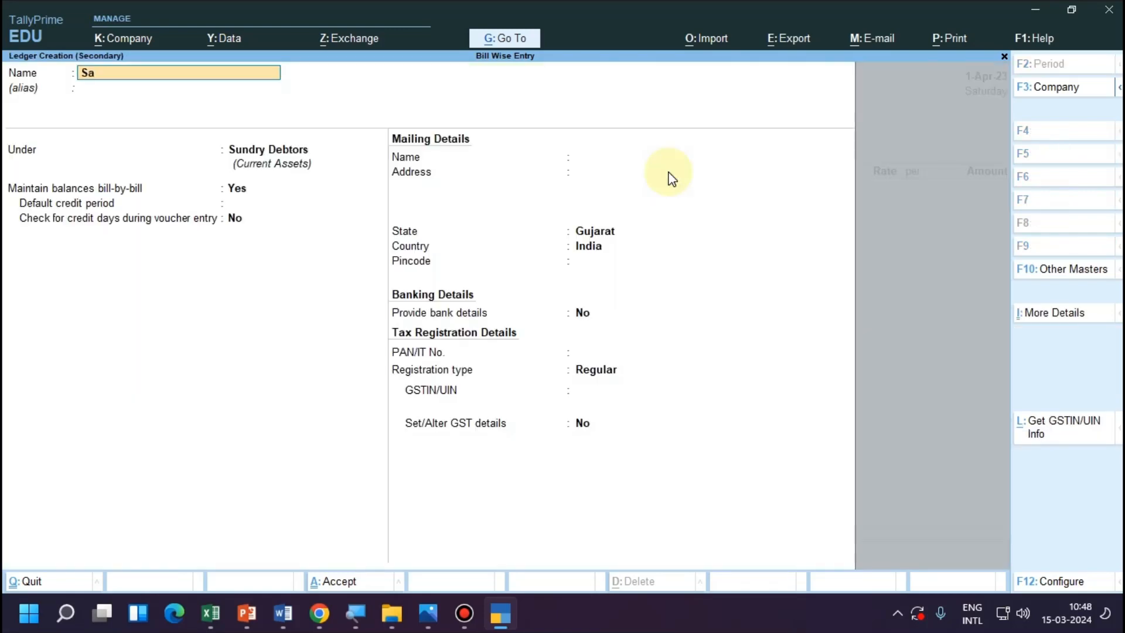
type("le a/c")
key("Return")
key("Return")
Place the Sale A/c ledger under Sales Accounts and save it with GST set to Applicable.
type("Su")
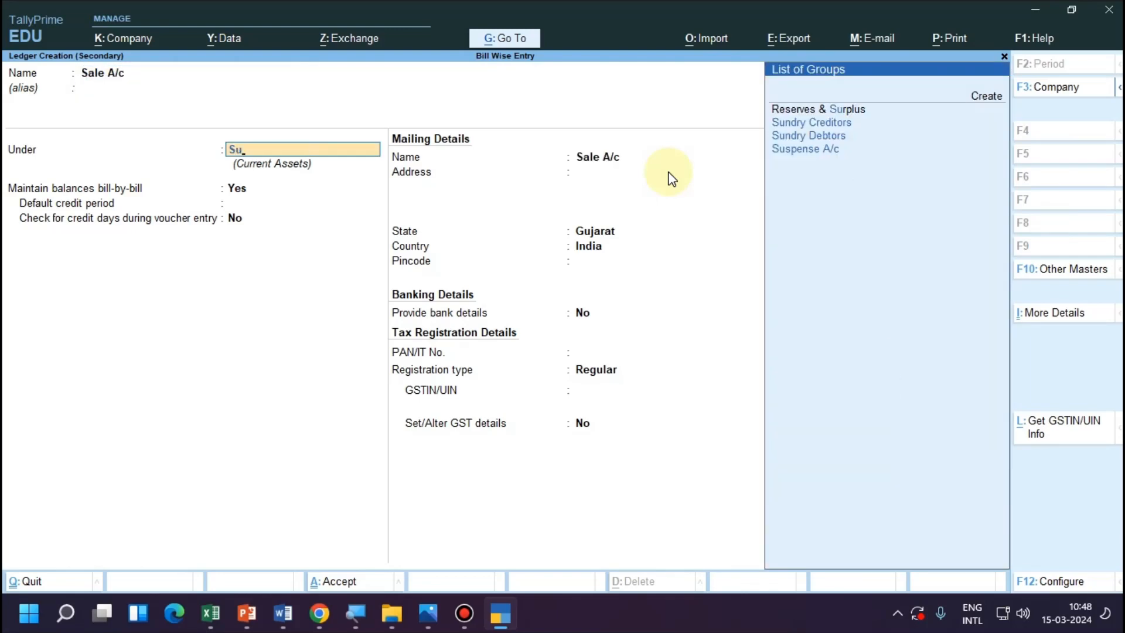
key("BackSpace")
type("a")
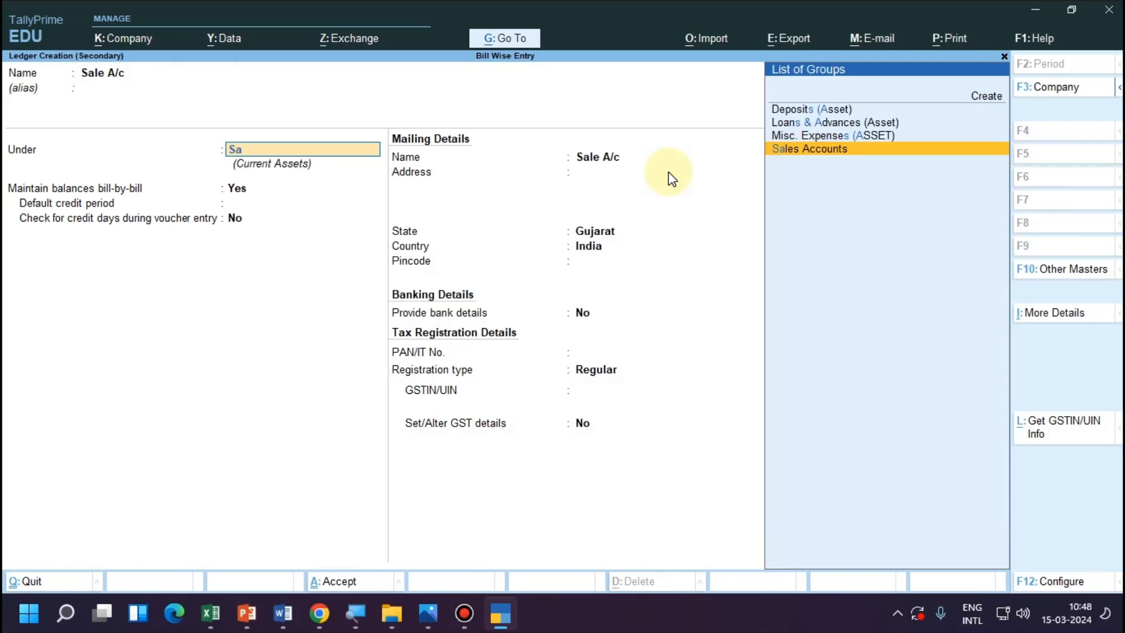
key("Return")
key("Return")
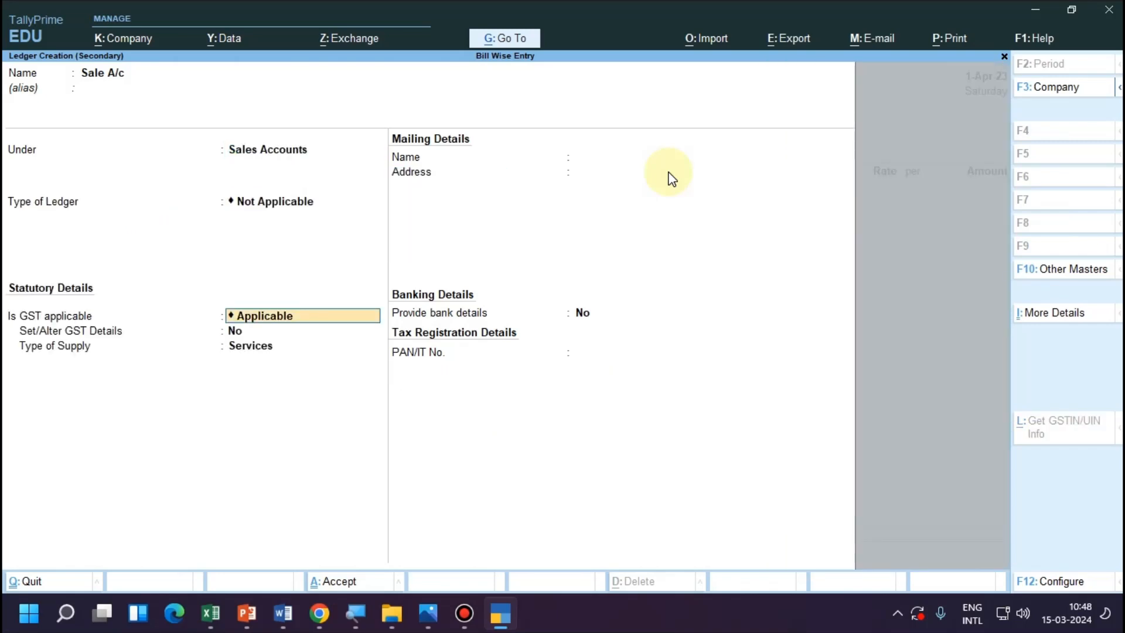
key("ctrl+a")
Add the Laptop item to the sales voucher with a quantity of 10 pcs at a rate of 10,000.
key("Return")
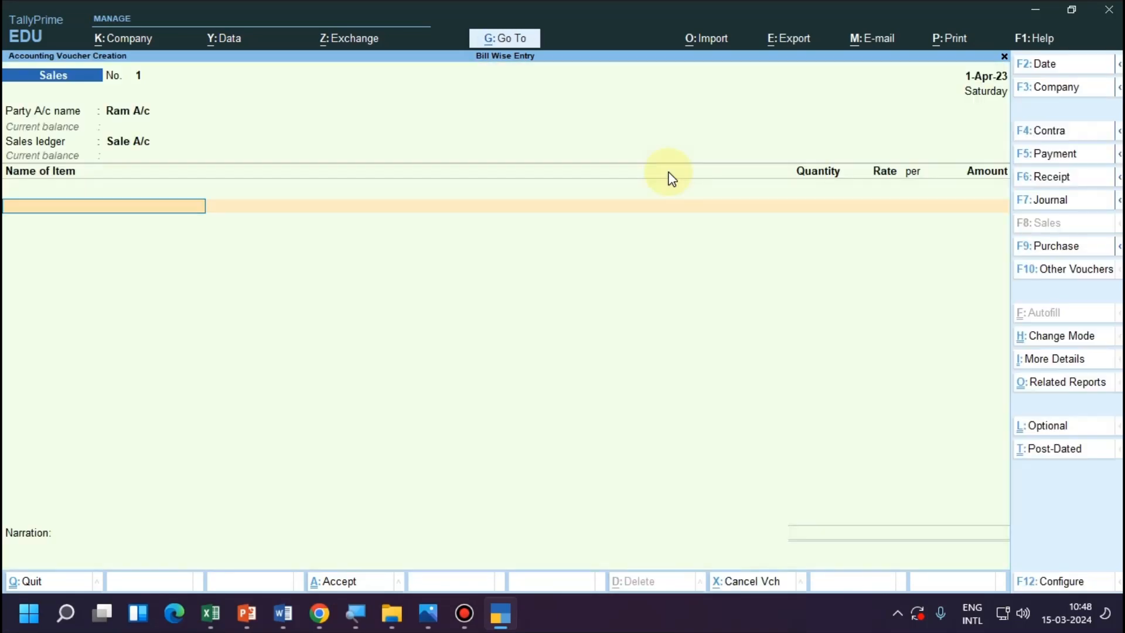
type("L")
key("Return")
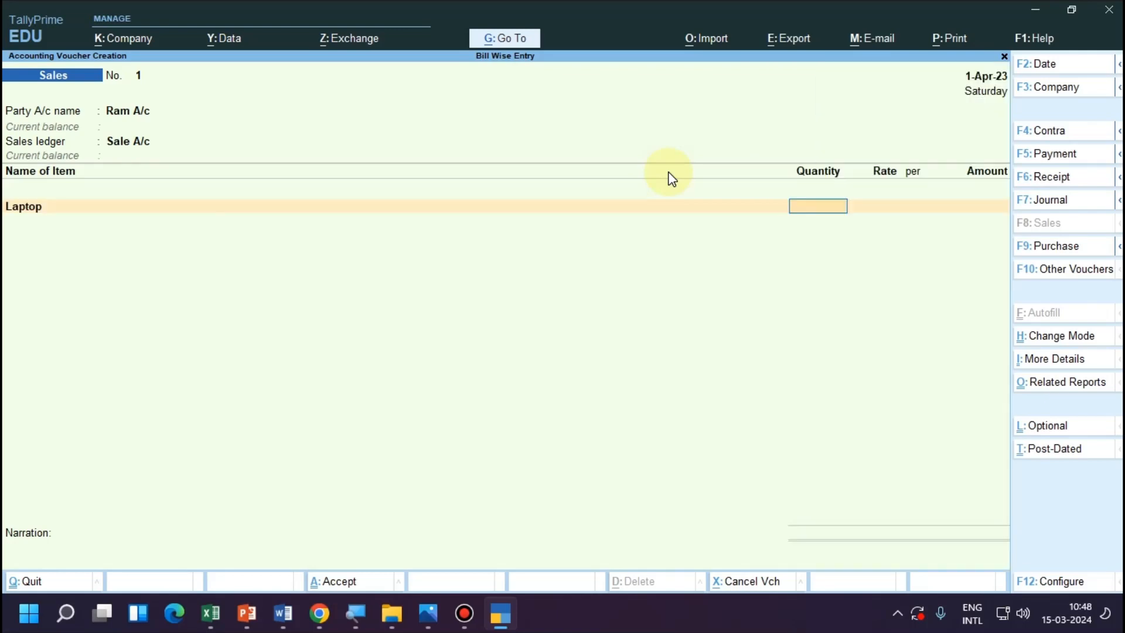
type("10")
key("Return")
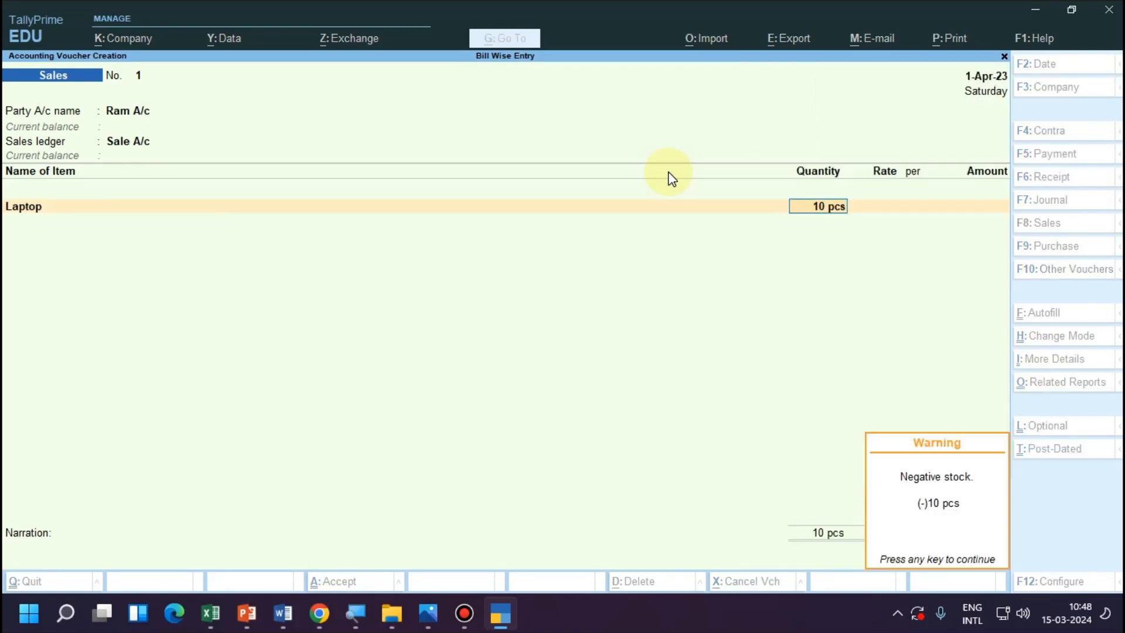
key("Return")
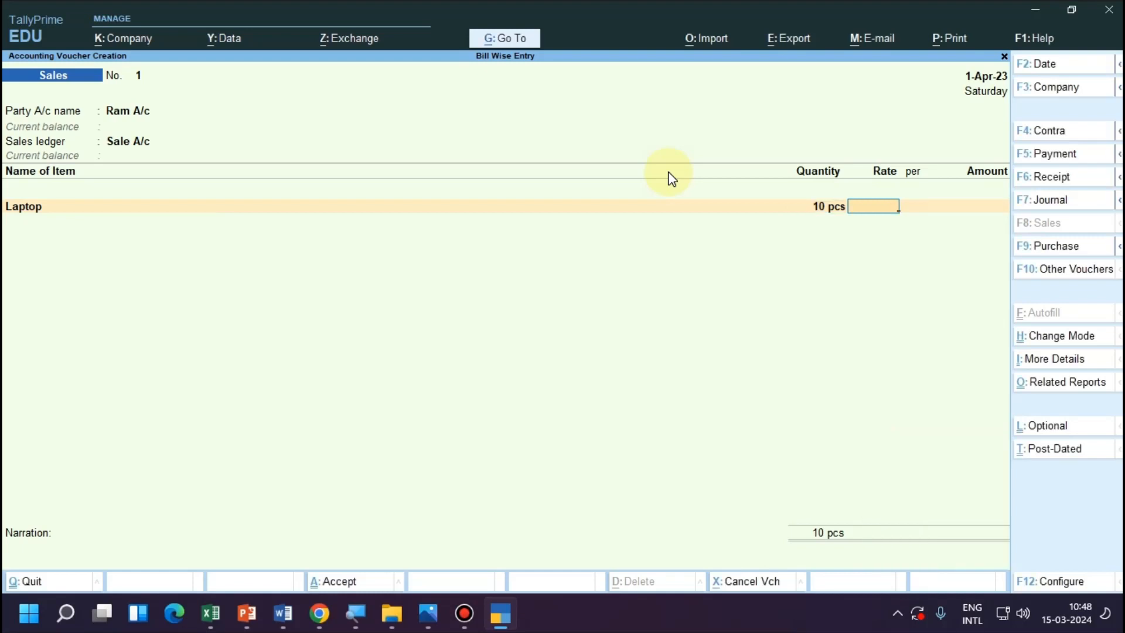
type("10000")
key("BackSpace")
type("0")
key("Return")
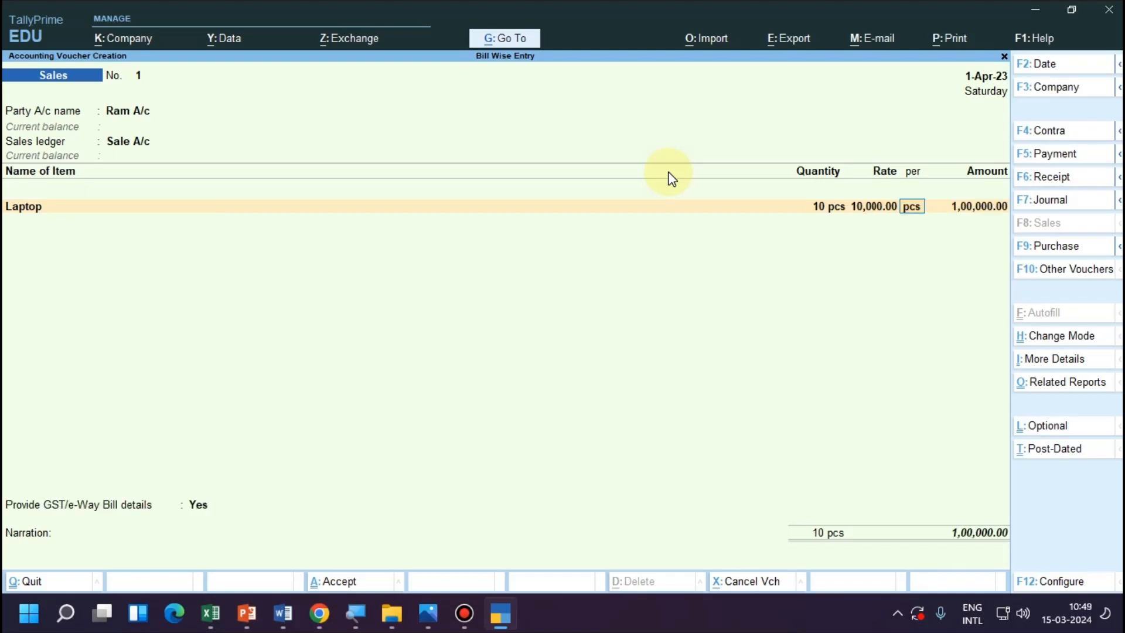
Set the Laptop quantity to 5 pcs, keep its rate and amount, and end the item list.
key("BackSpace")
key("BackSpace")
type("5")
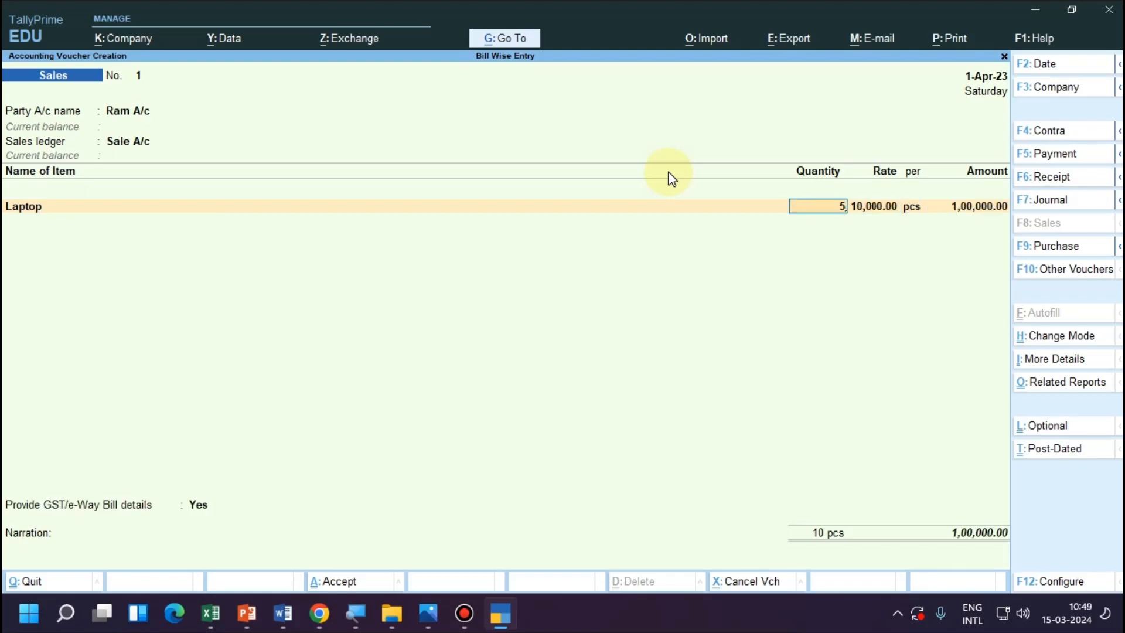
key("Return")
key("Return")
key("Return")
key("Return")
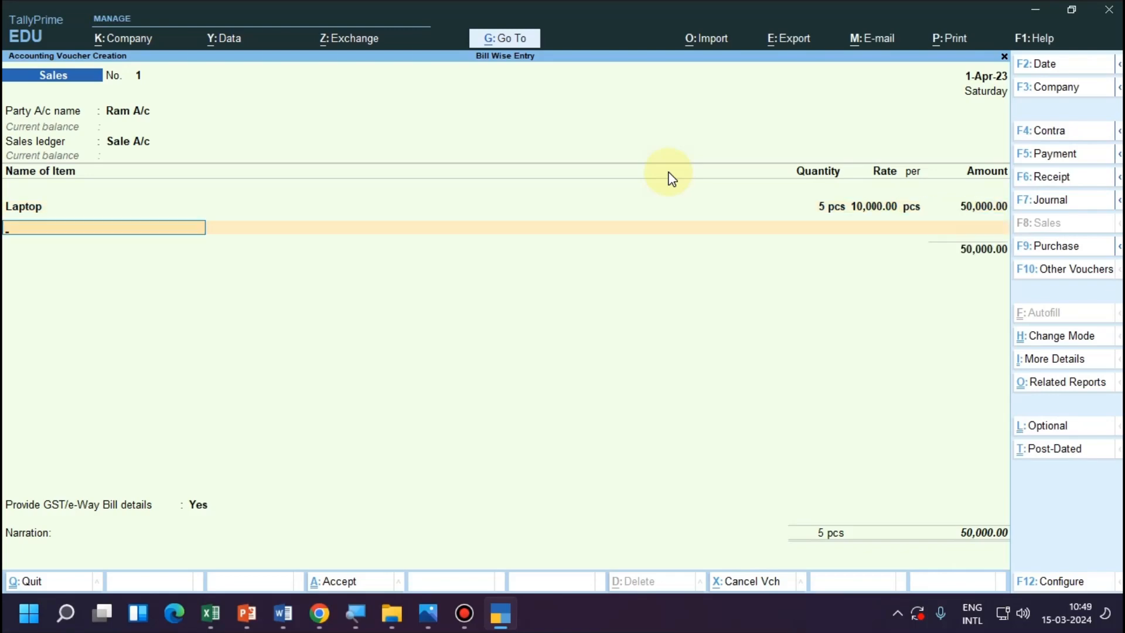
key("Return")
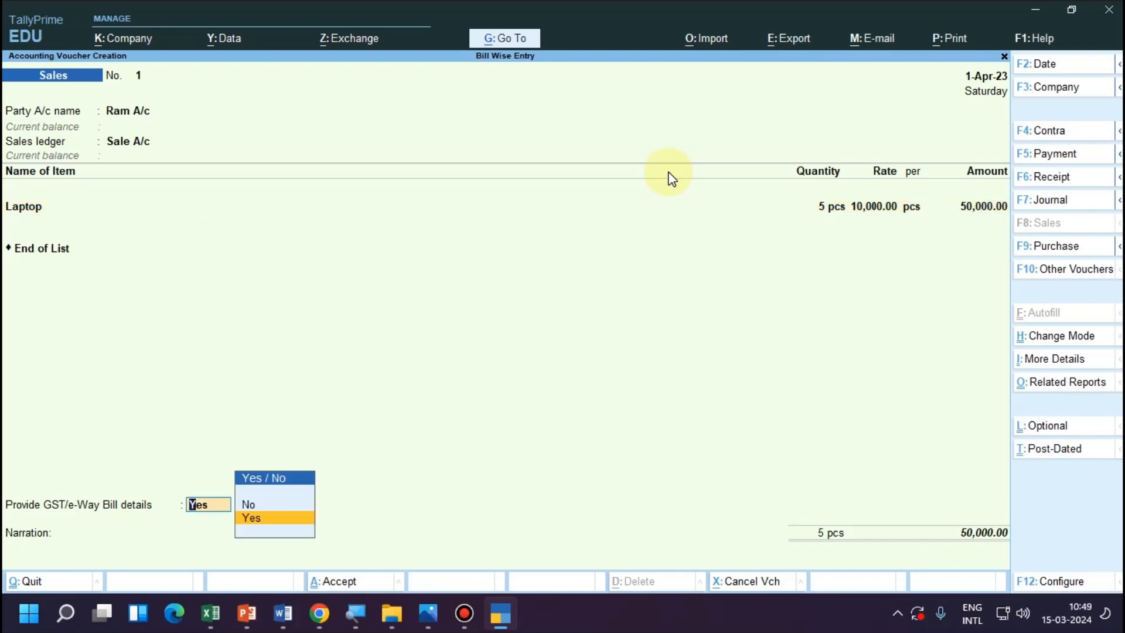
key("Return")
key("Return")
key("Return")
key("Return")
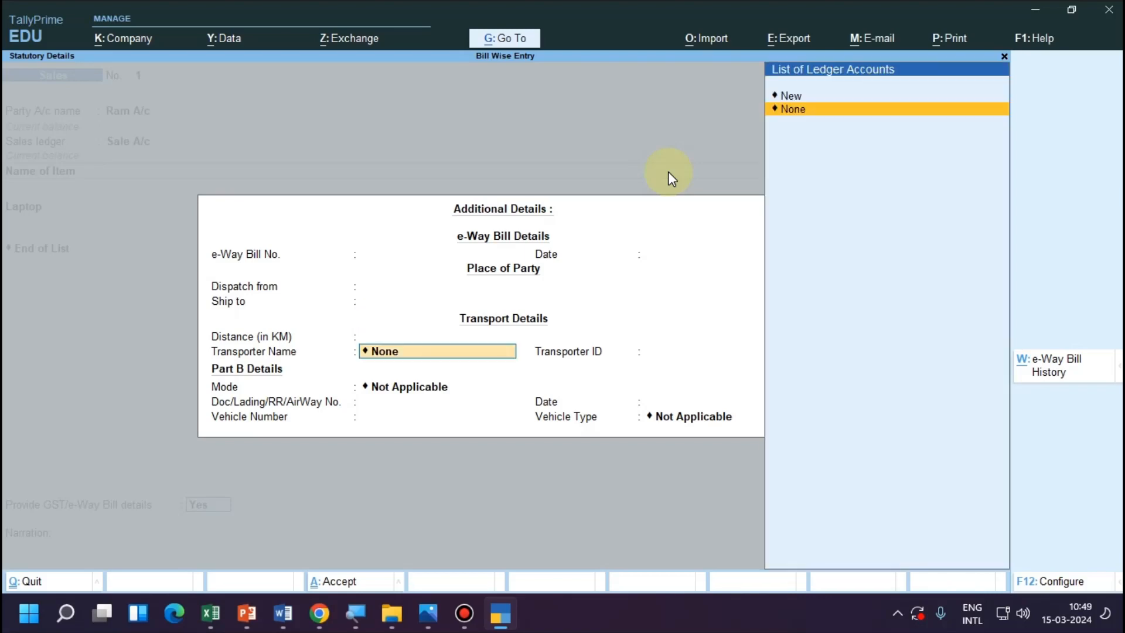
key("BackSpace")
key("BackSpace")
key("BackSpace")
key("BackSpace")
key("BackSpace")
key("BackSpace")
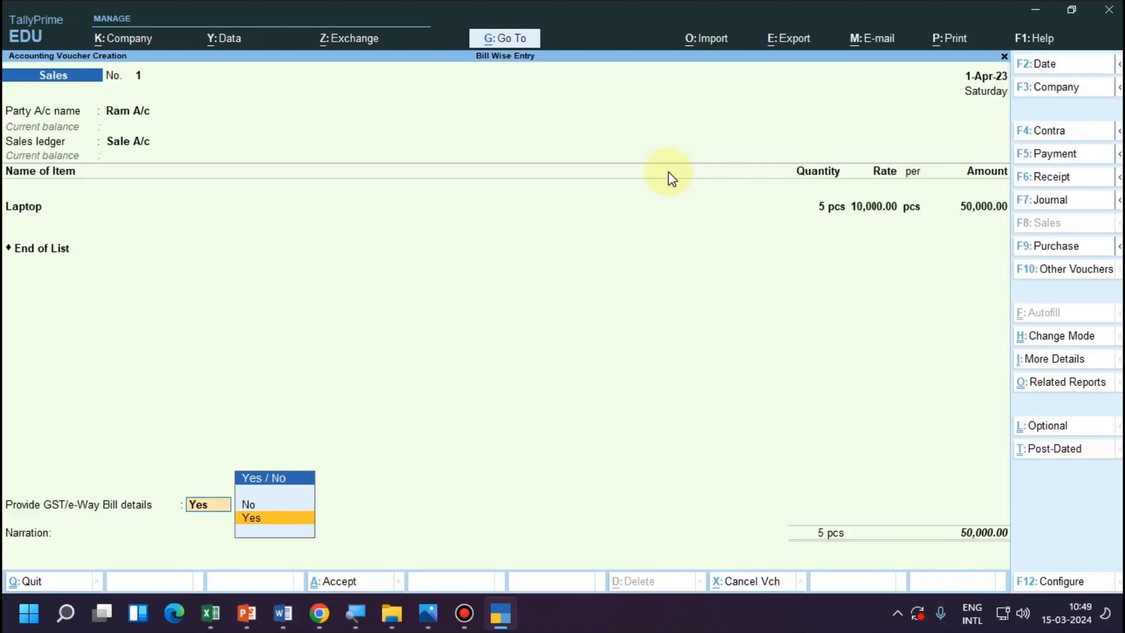
Set Provide GST/e-Way Bill details to No and allocate the customer's bill as New Ref 1 for 50,000.00 Dr.
key("n")
key("Return")
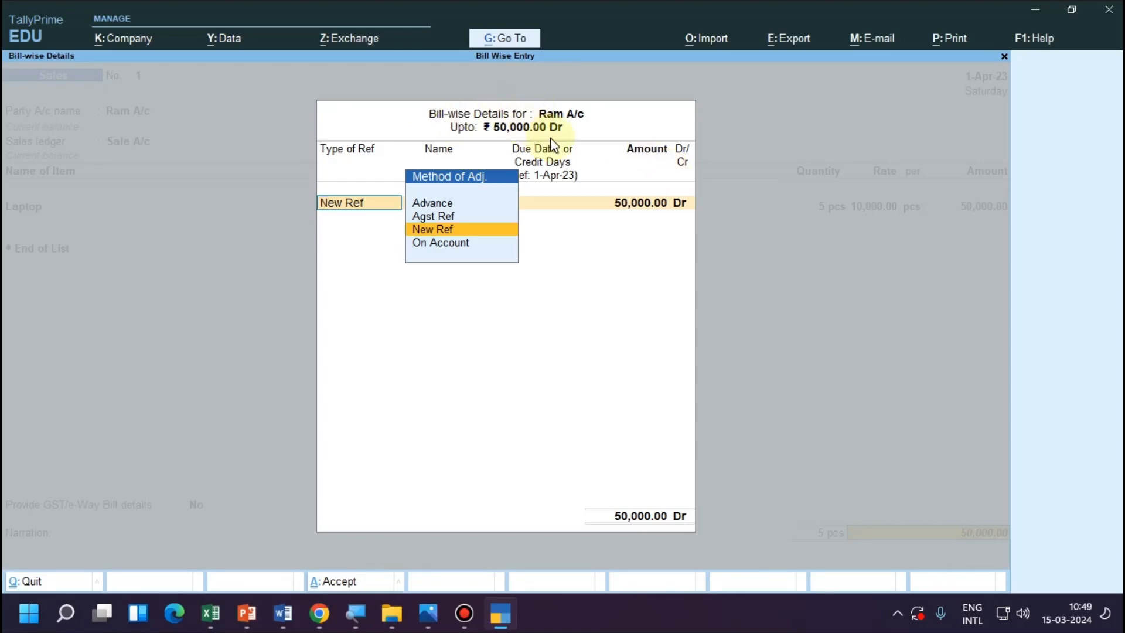
key("Return")
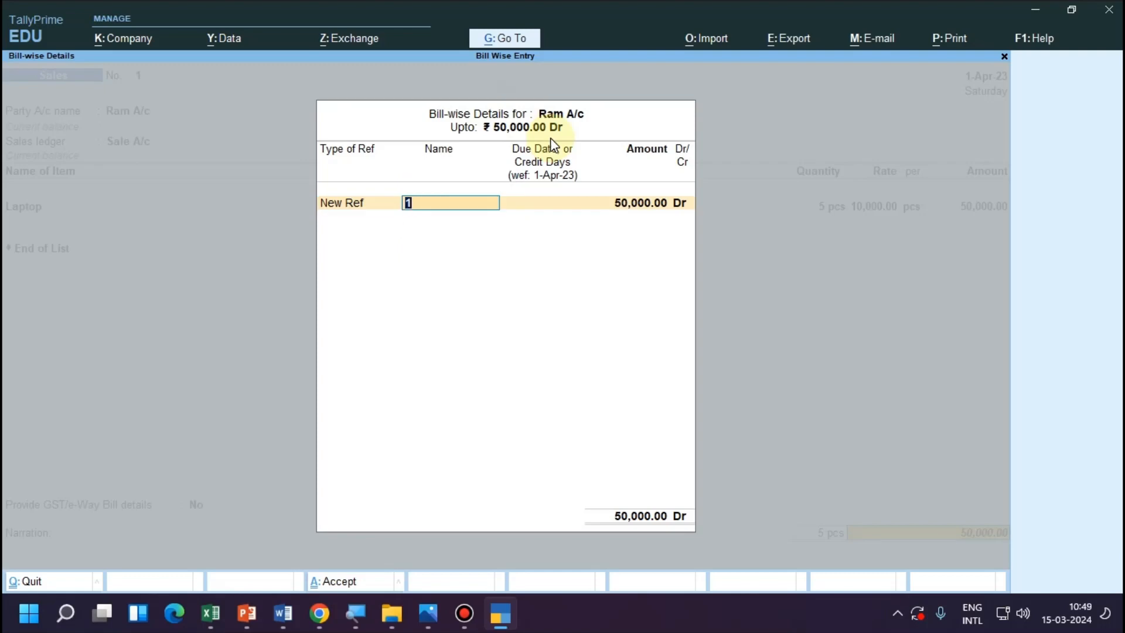
key("Return")
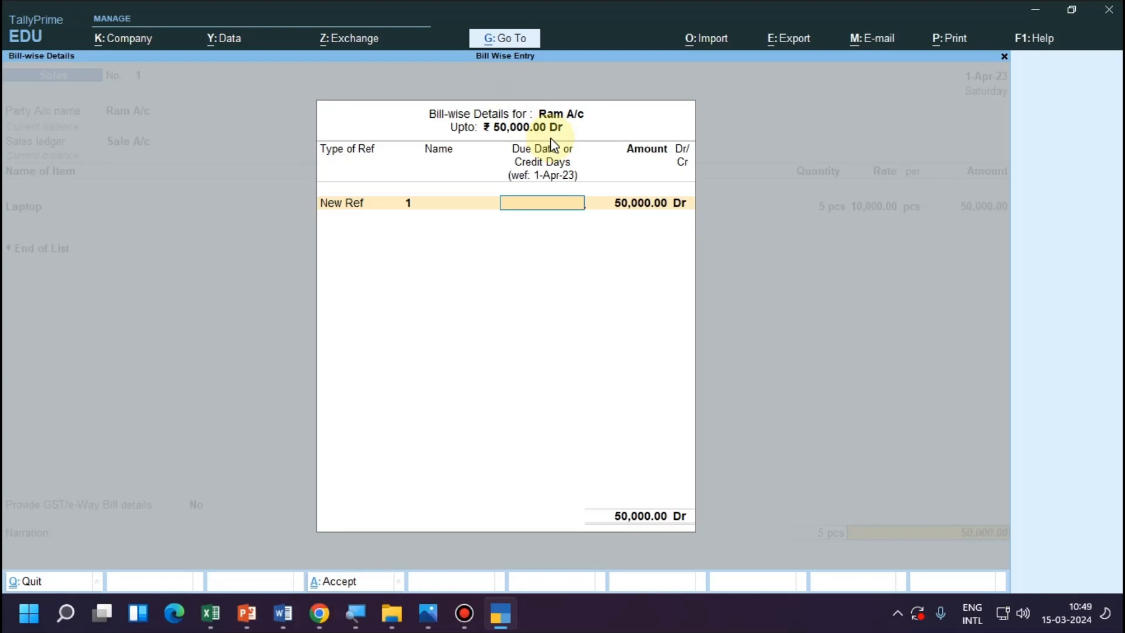
key("Return")
key("Return")
key("Return")
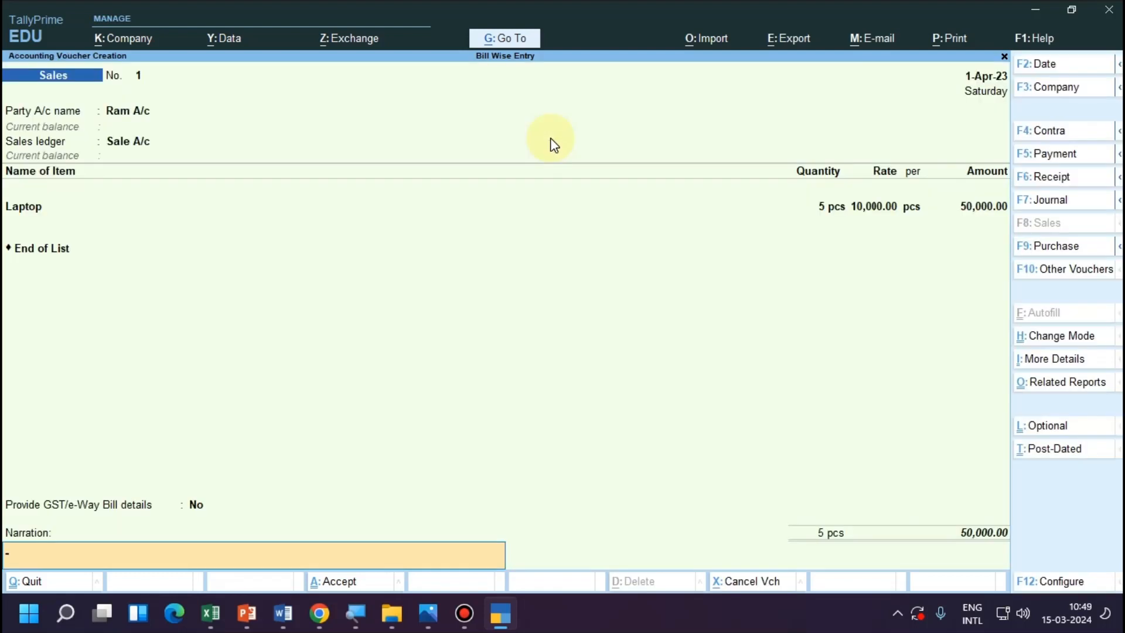
Save the sales voucher without a narration or e-Way Bill generation and return to the Gateway of Tally.
key("Return")
key("Return")
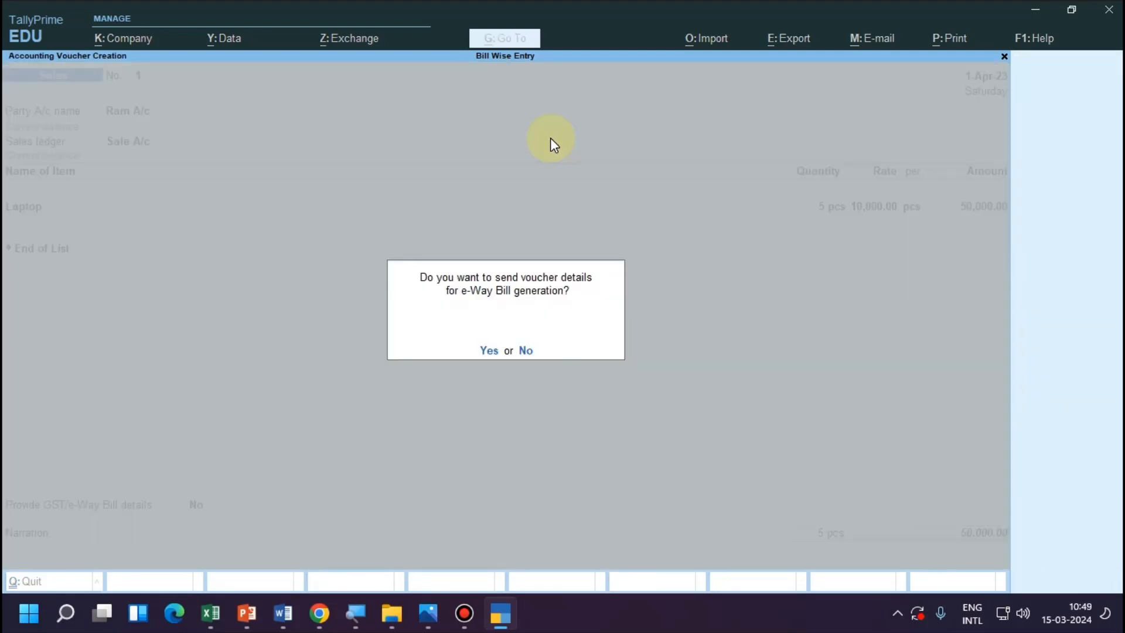
key("n")
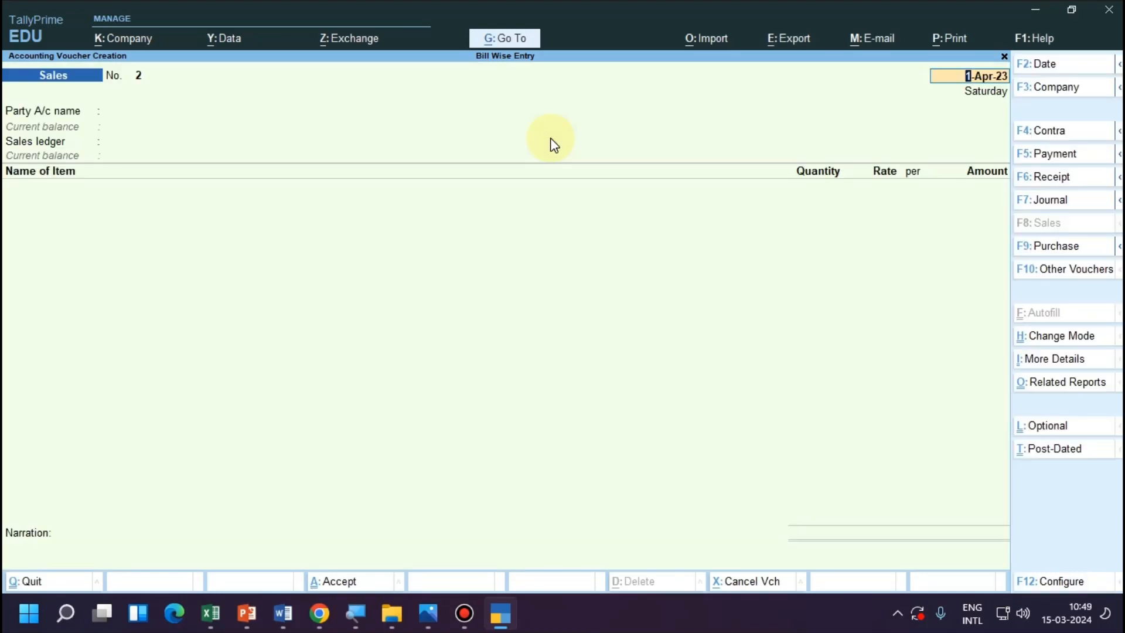
key("Escape")
key("y")
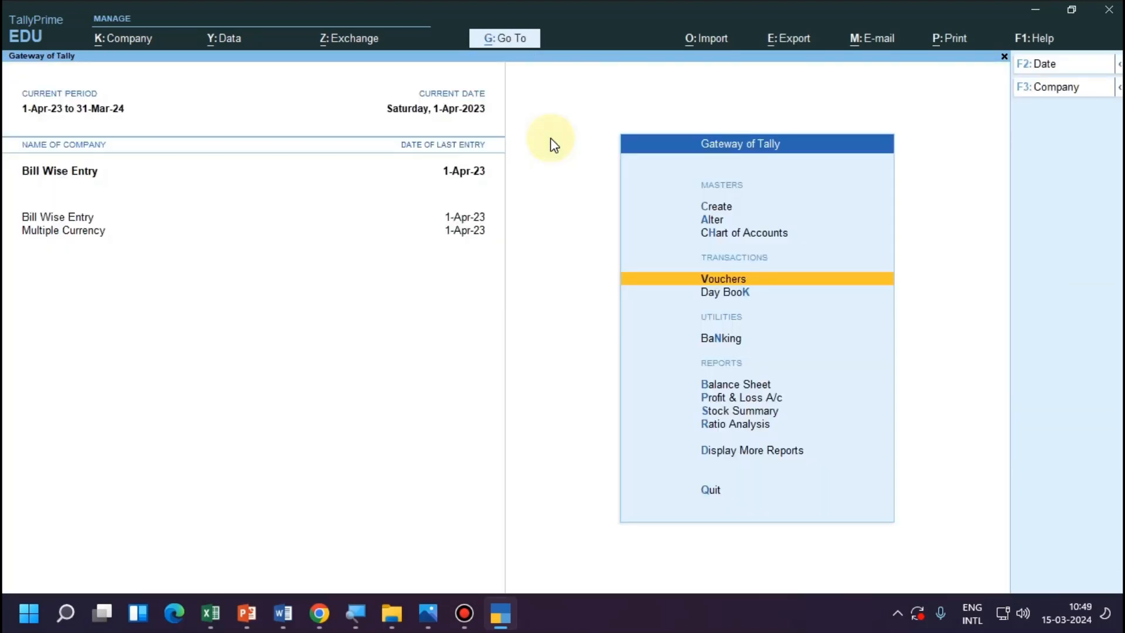
Examine the "Use default Bill-wise details for Bill Allocation" setting in the sales voucher configuration, consult the transaction notes, and return to TallyPrime.
key("alt+Tab")
key("alt+Tab")
key("Return")
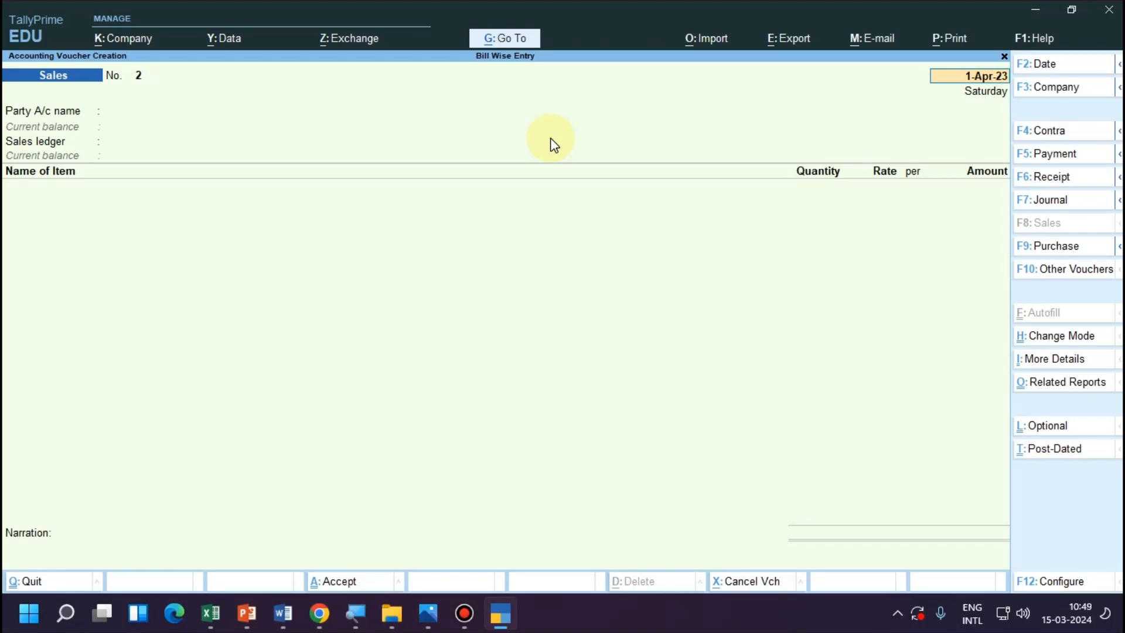
key("F12")
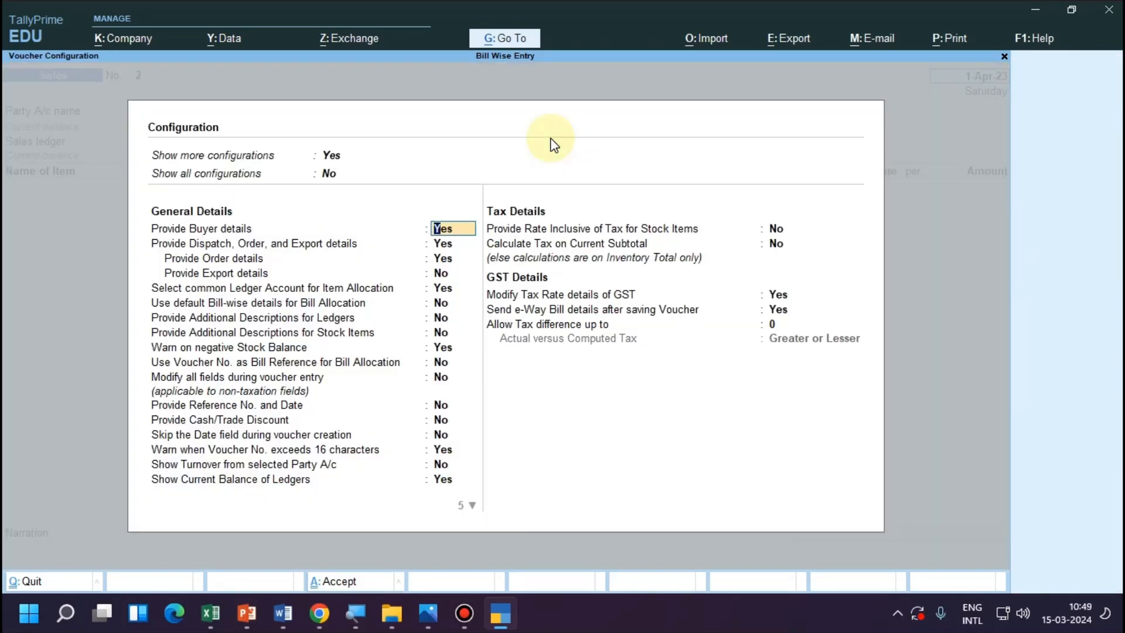
key("Down")
key("Down")
key("Down")
key("Down")
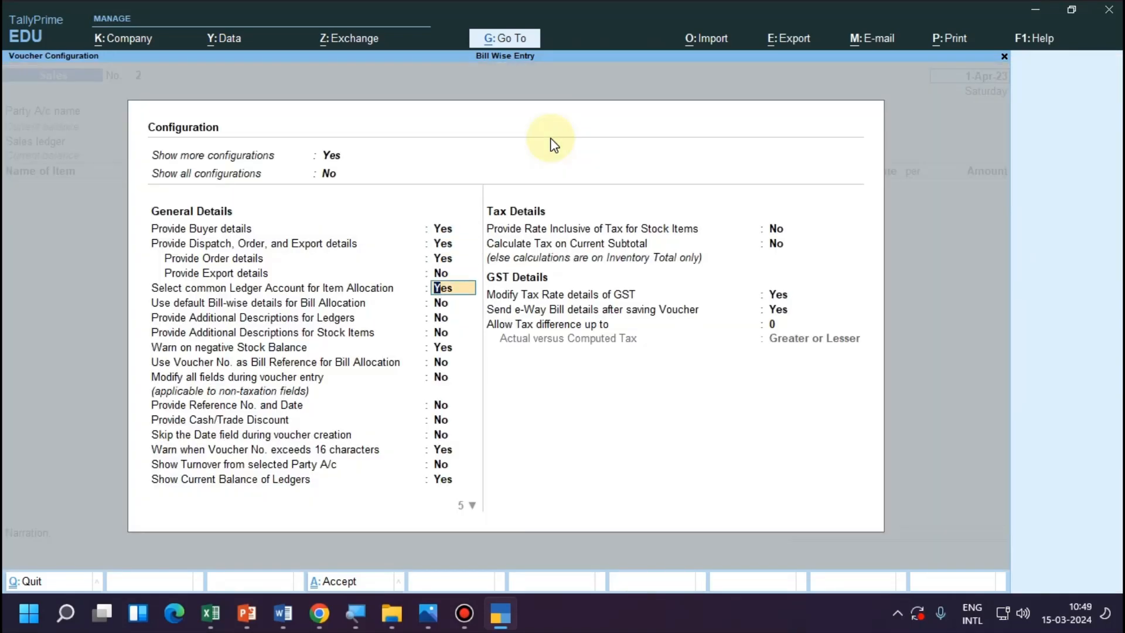
key("Down")
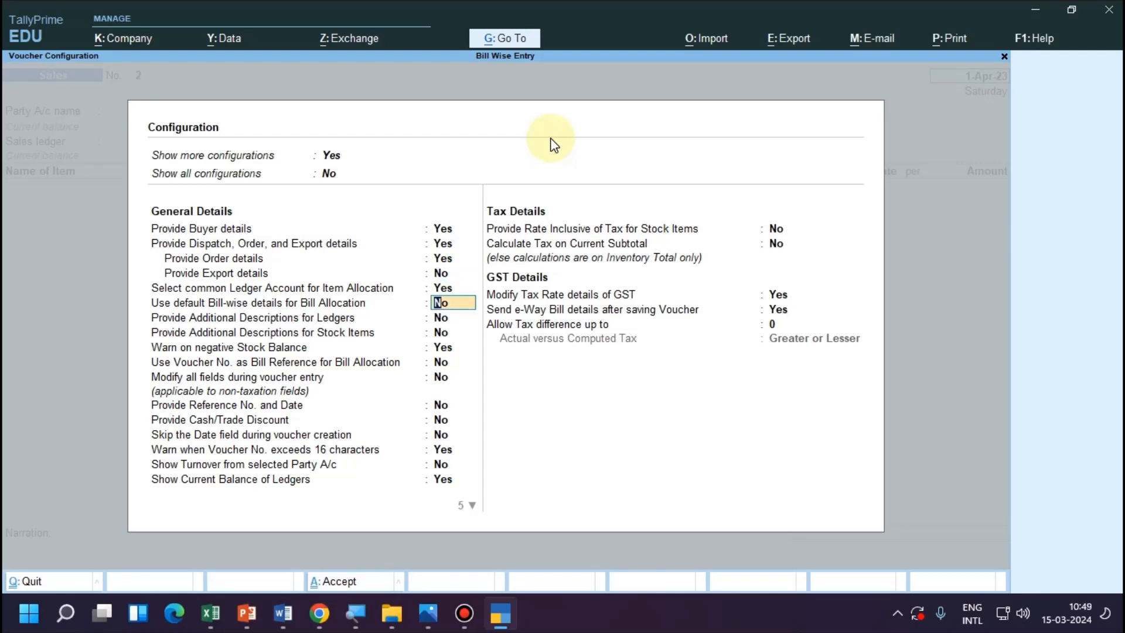
key("ctrl+a")
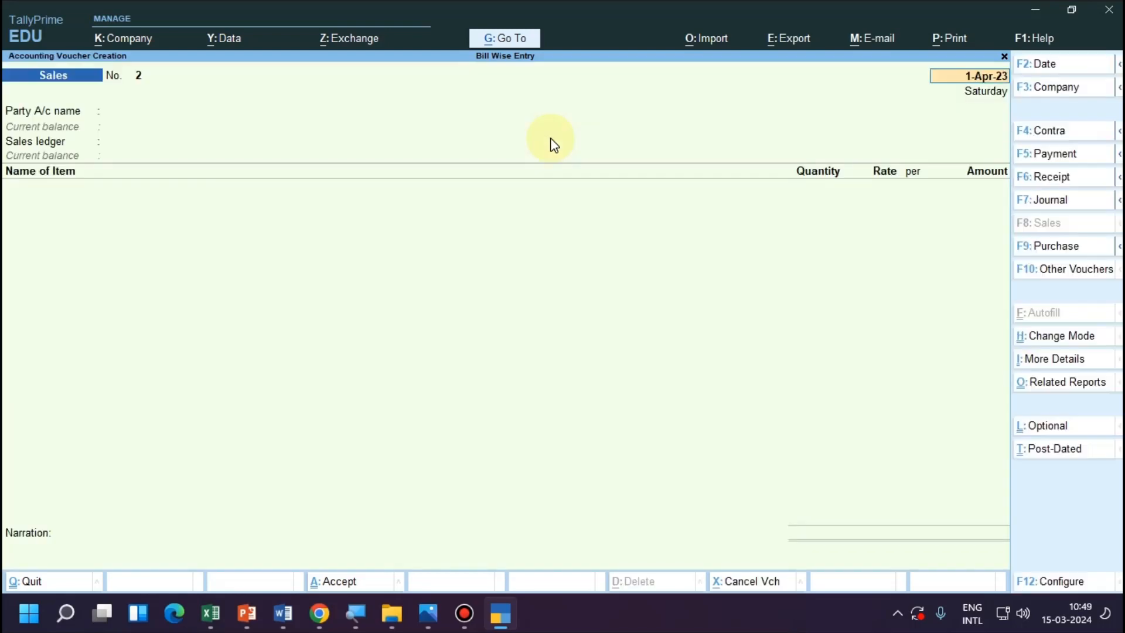
key("Escape")
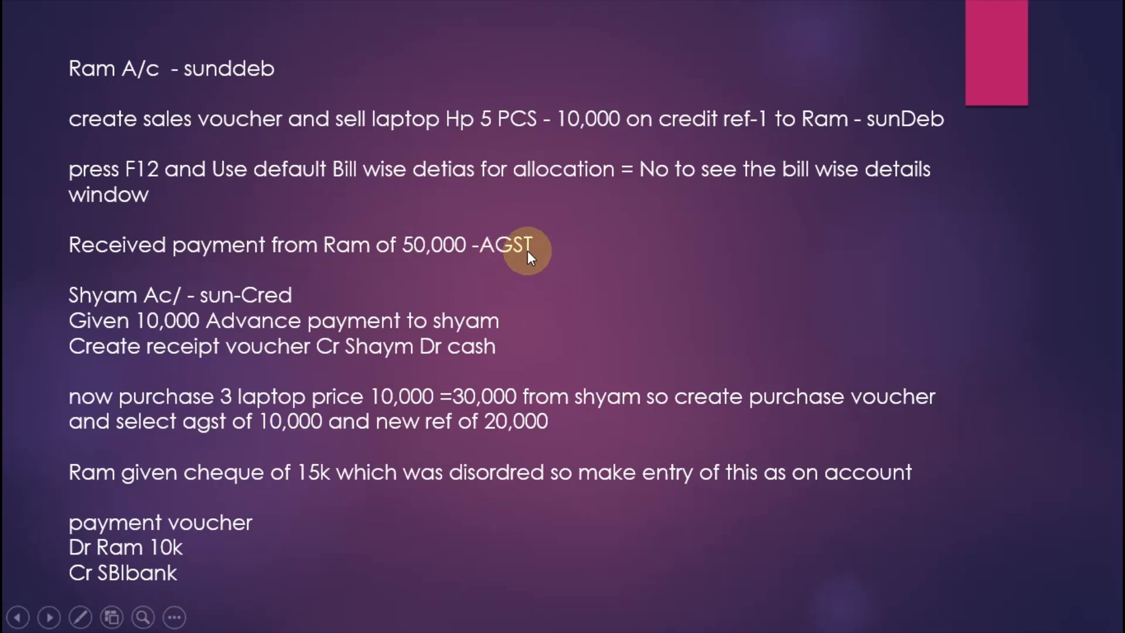
key("alt+Tab")
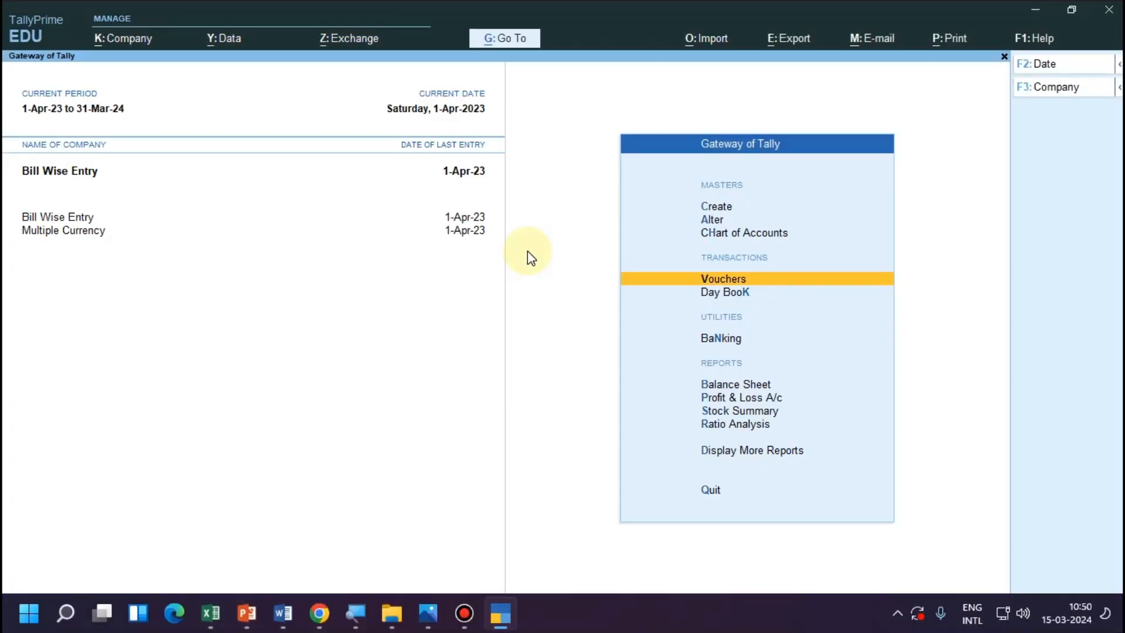
Start a receipt voucher crediting the customer's ledger and allocate 50,000.00 Cr as Agst Ref to pending bill 1.
key("Return")
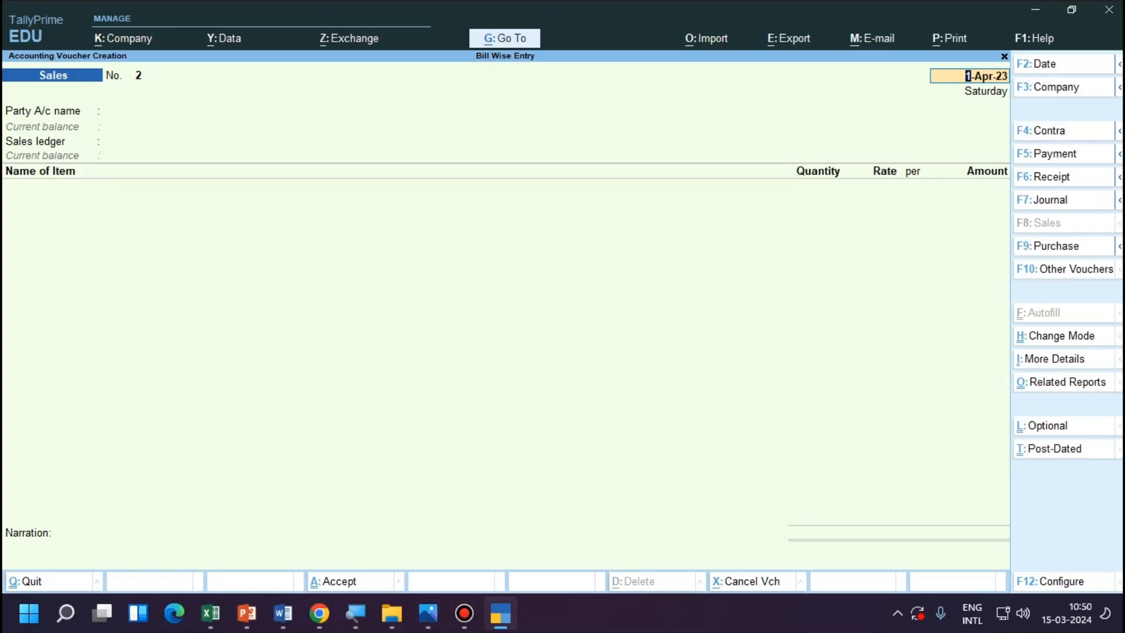
key("F6")
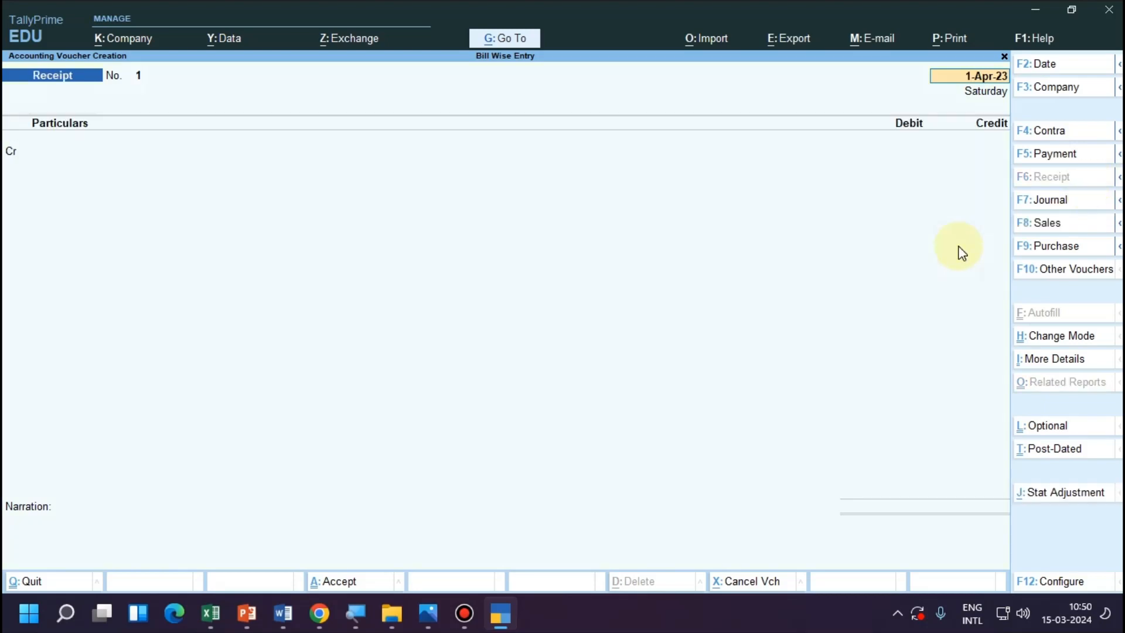
key("Return")
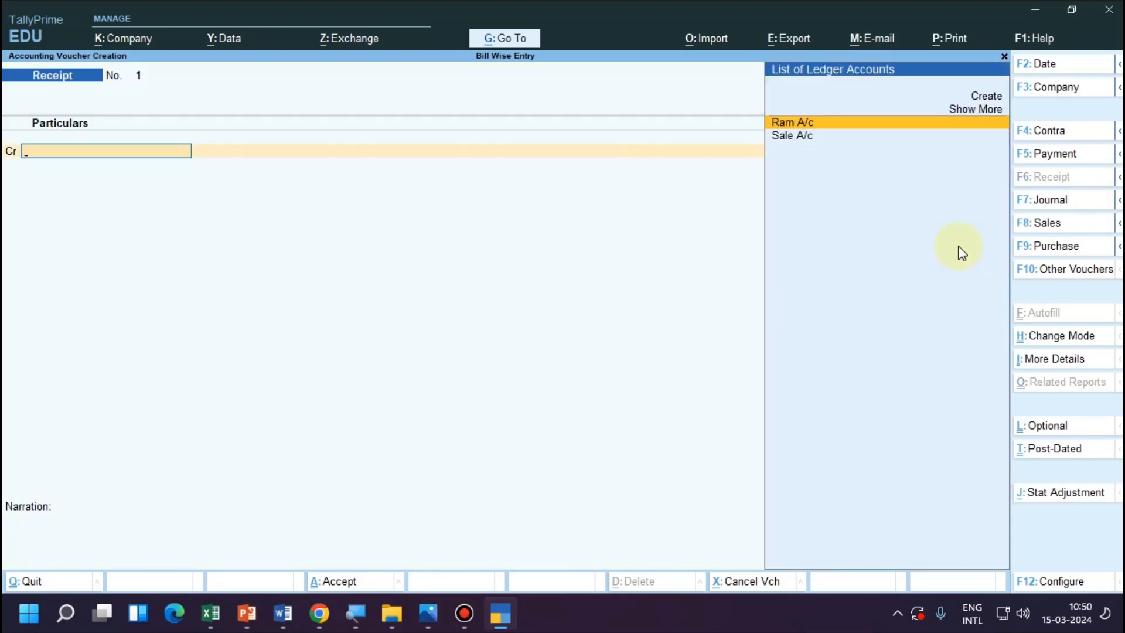
key("Return")
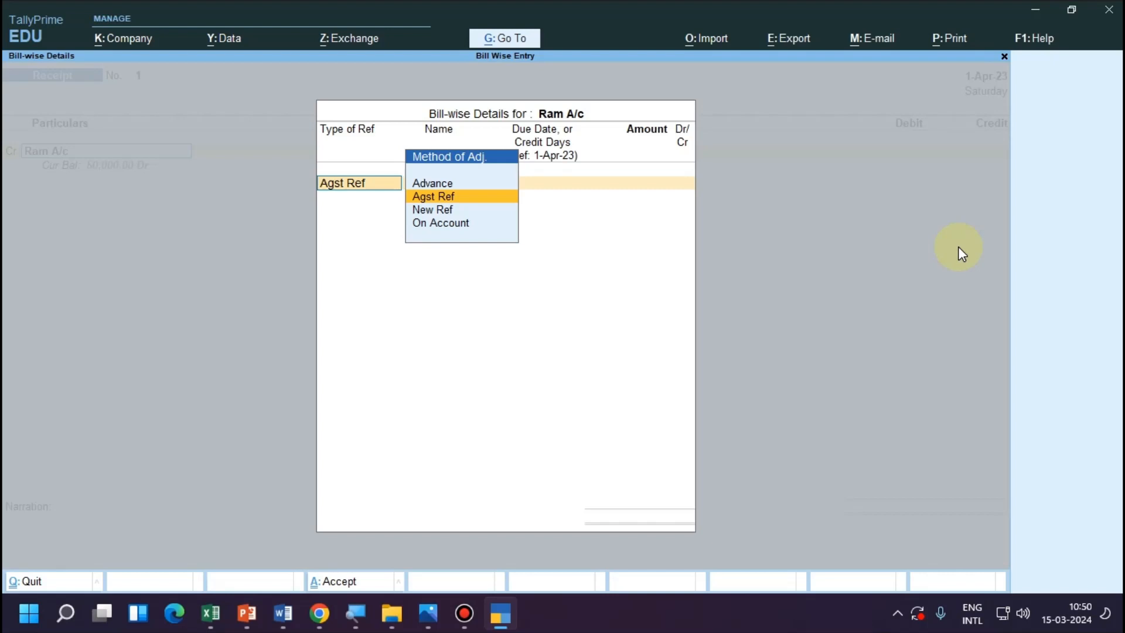
key("Return")
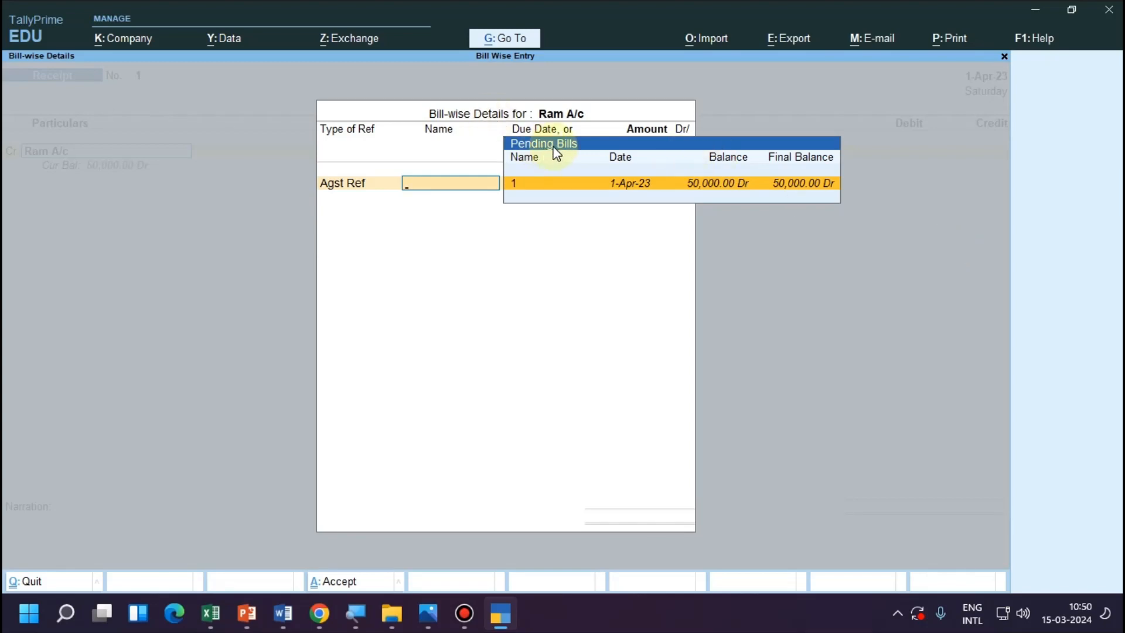
key("Return")
key("Return")
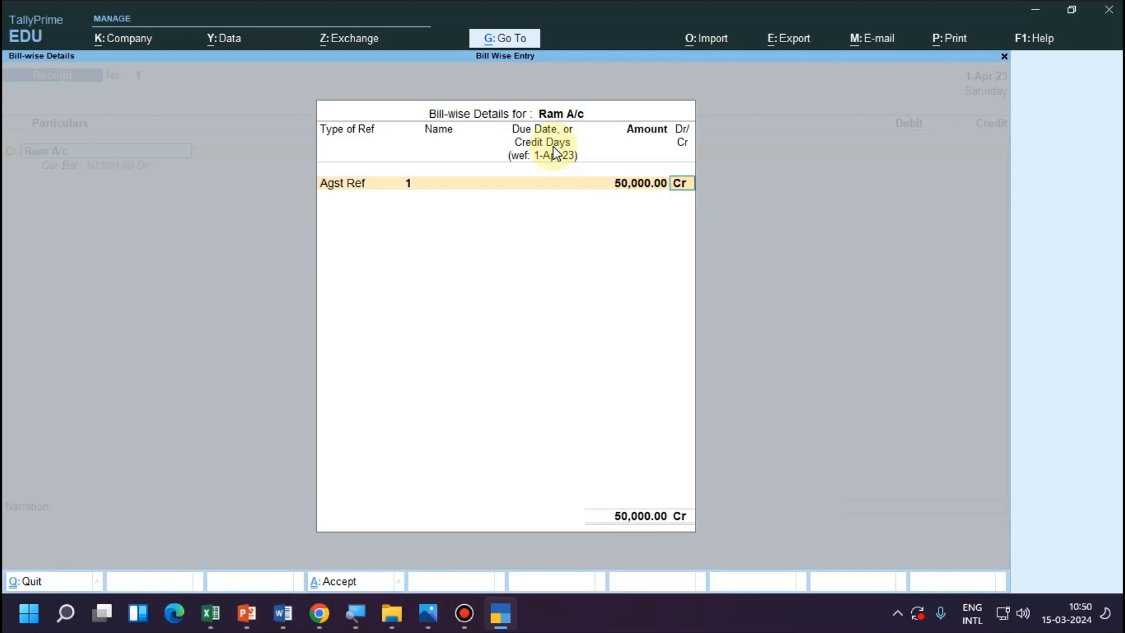
key("Return")
Debit Cash with 50,000.00 and save the customer's receipt voucher without a narration.
key("Return")
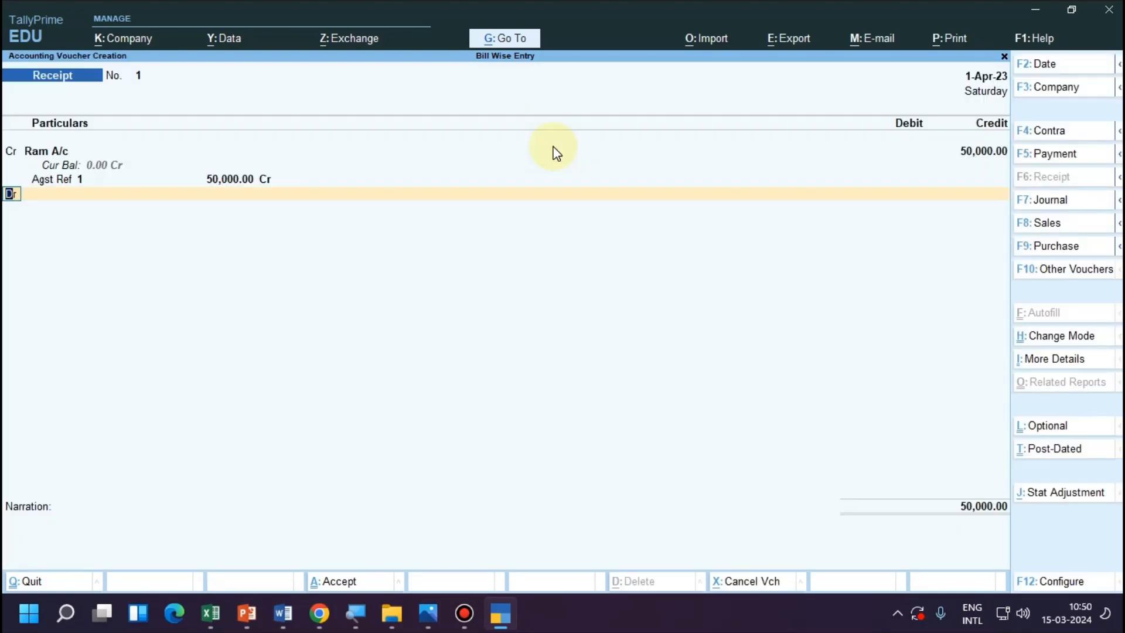
key("Return")
key("alt+Tab")
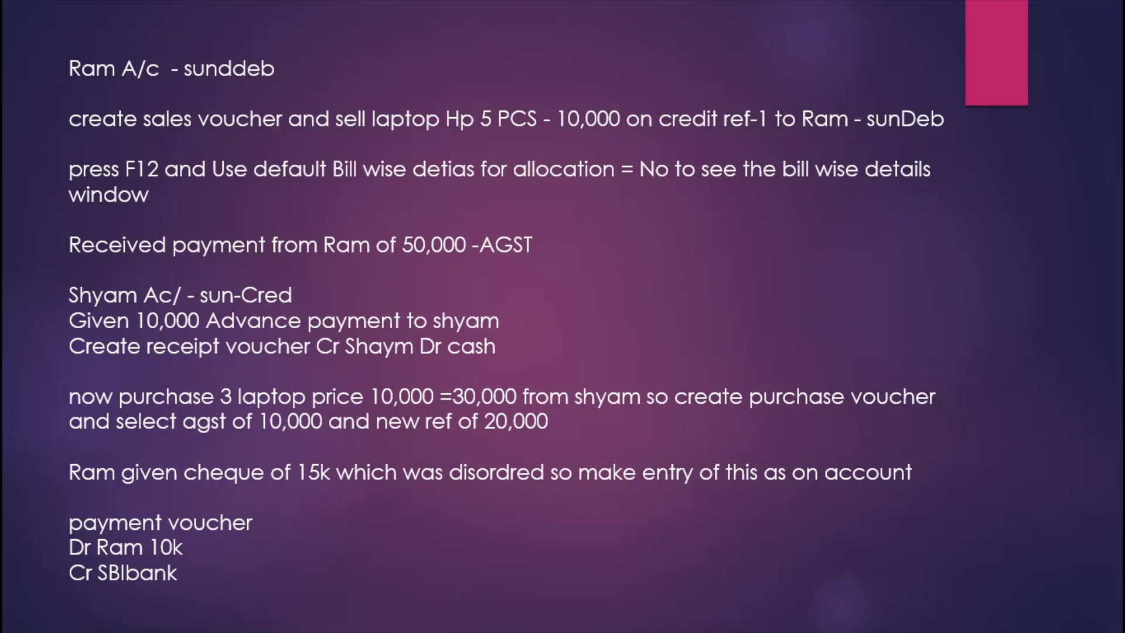
key("alt+Tab")
key("Return")
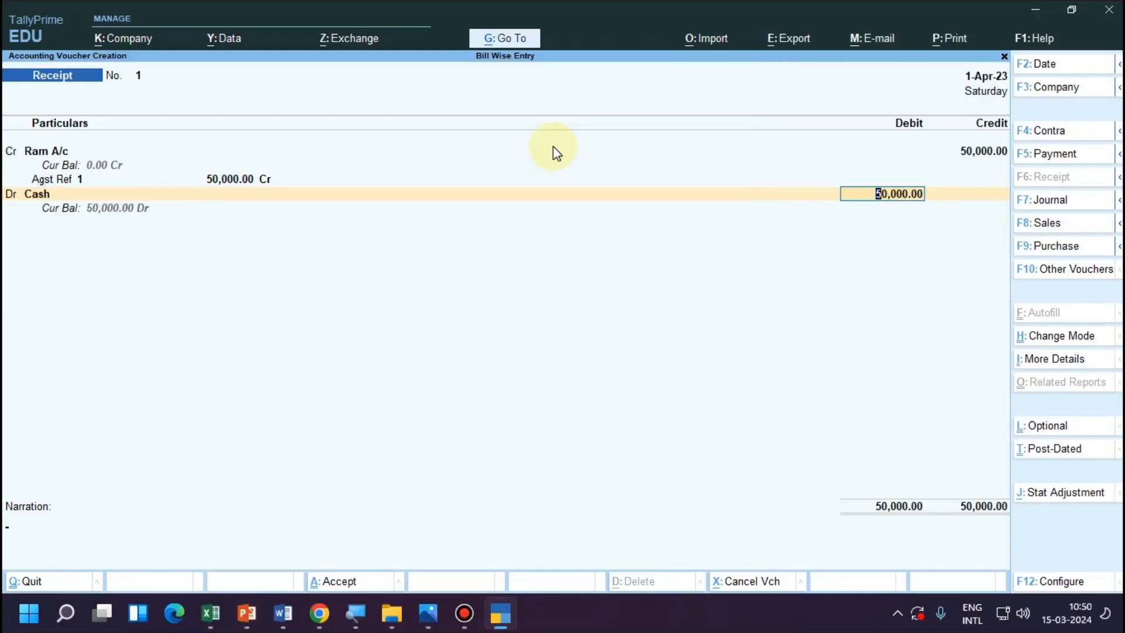
key("Return")
key("Return")
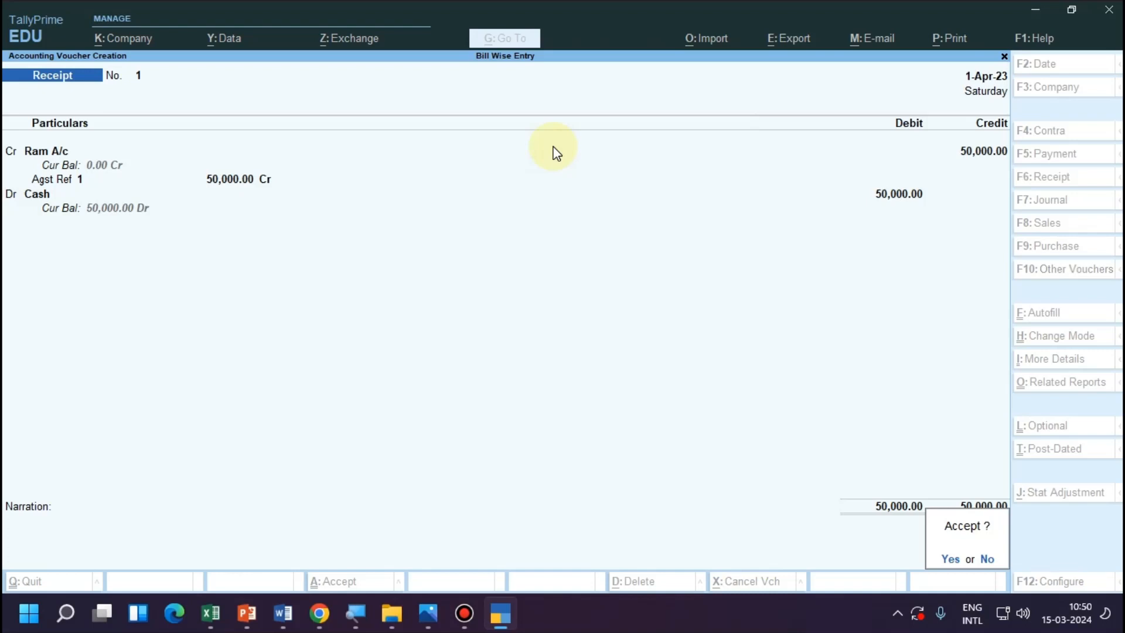
key("Return")
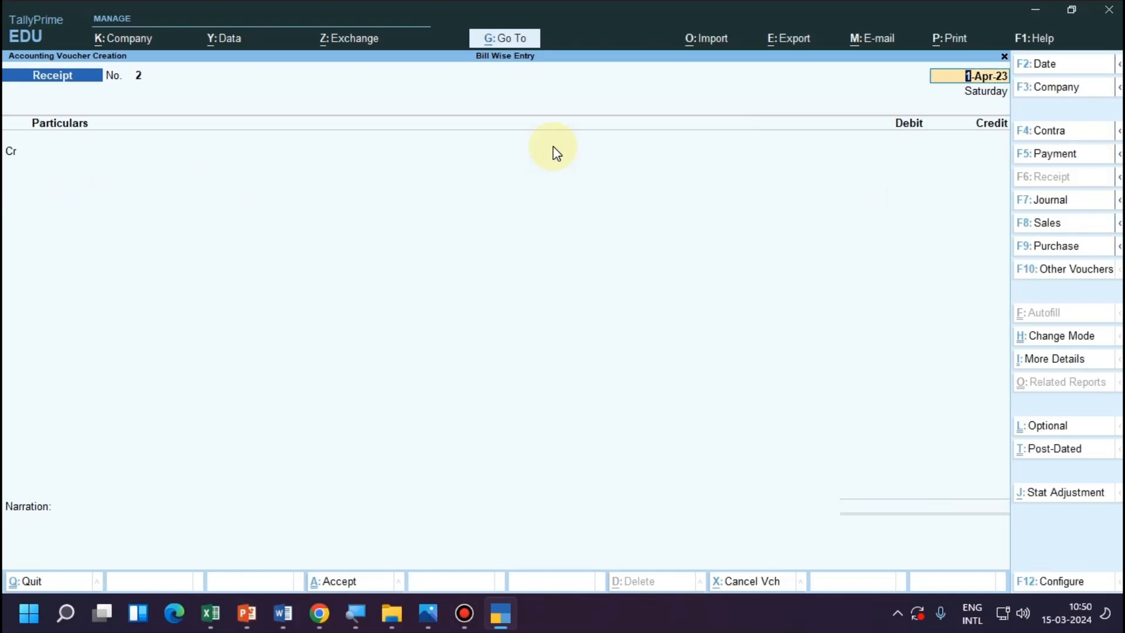
Consult the transaction notes and, from the new receipt voucher's credit line, create a ledger with the supplier's account name and no alias.
key("alt+Tab")
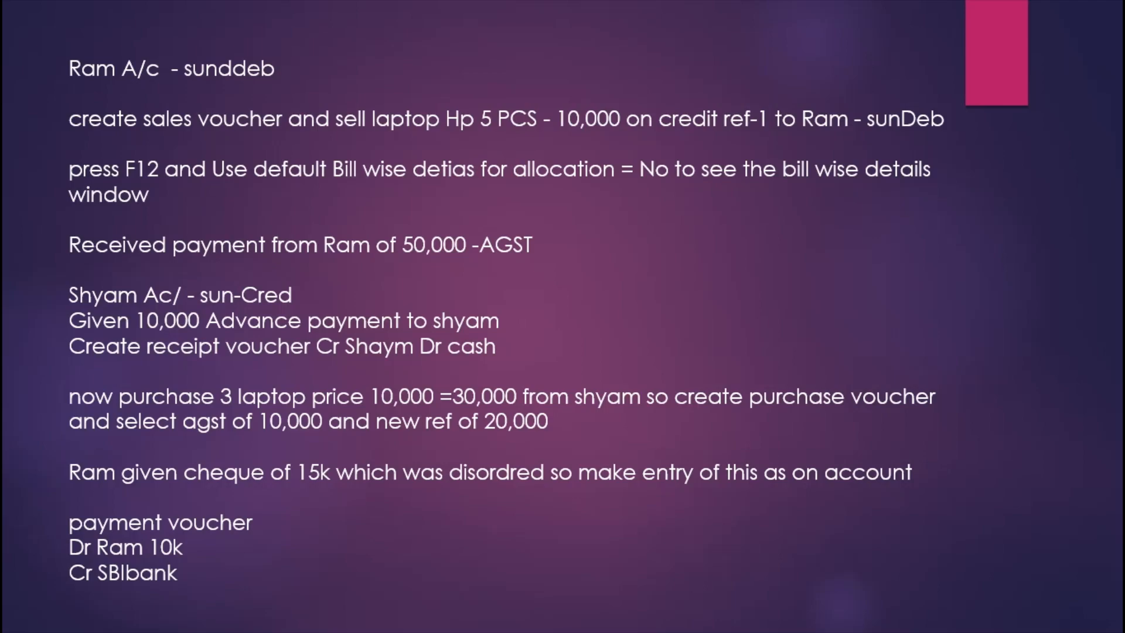
key("alt+Tab")
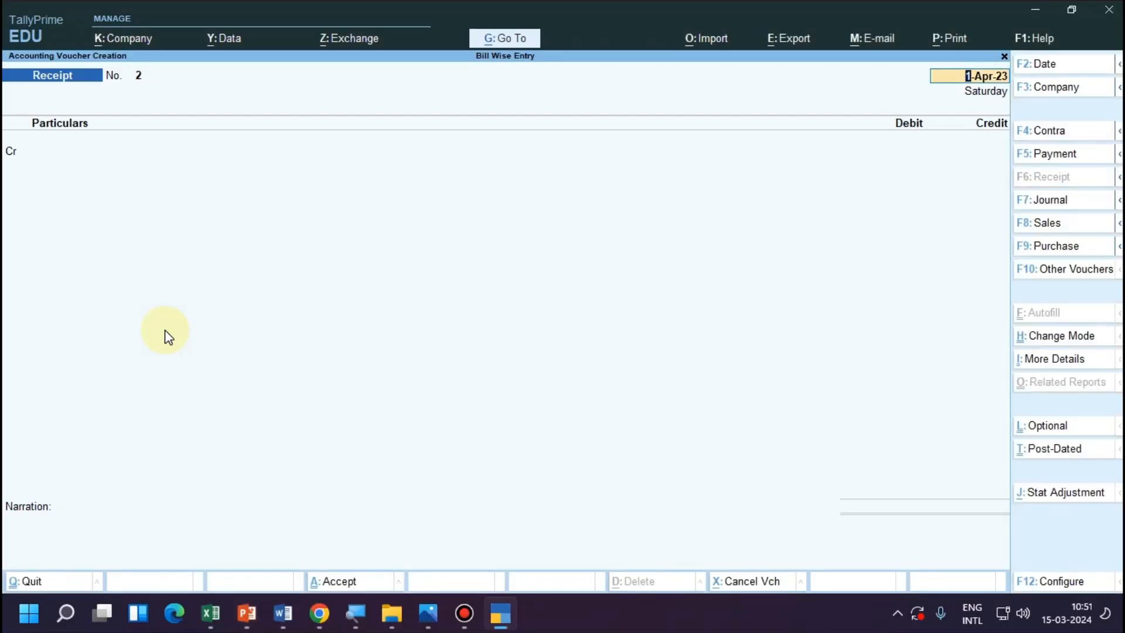
key("Return")
key("Up")
key("Up")
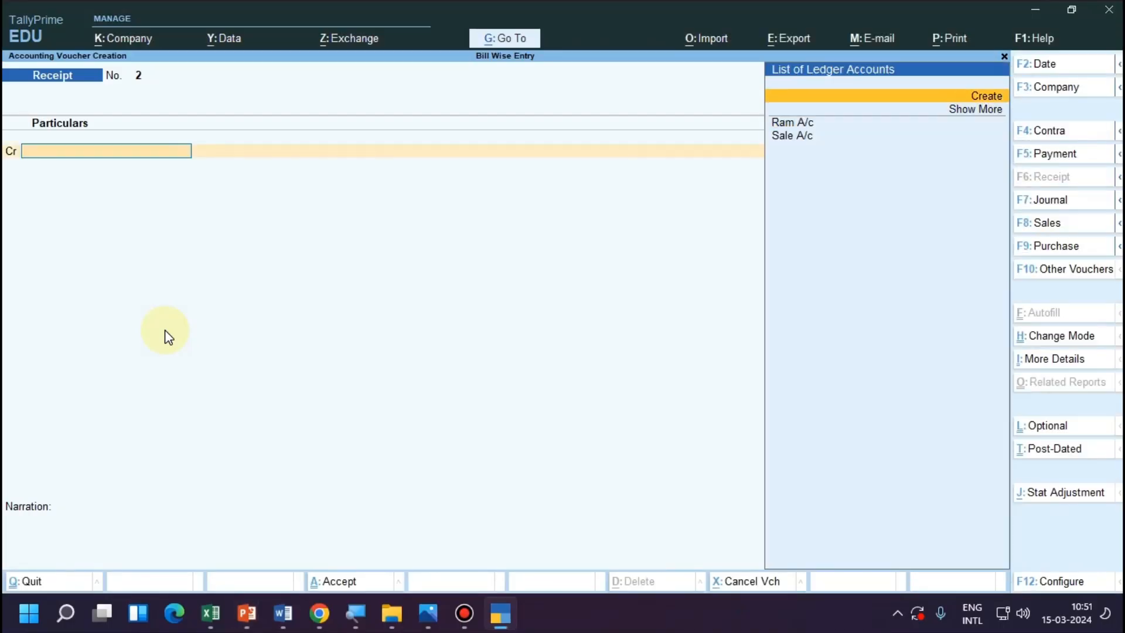
key("Return")
type("Sh")
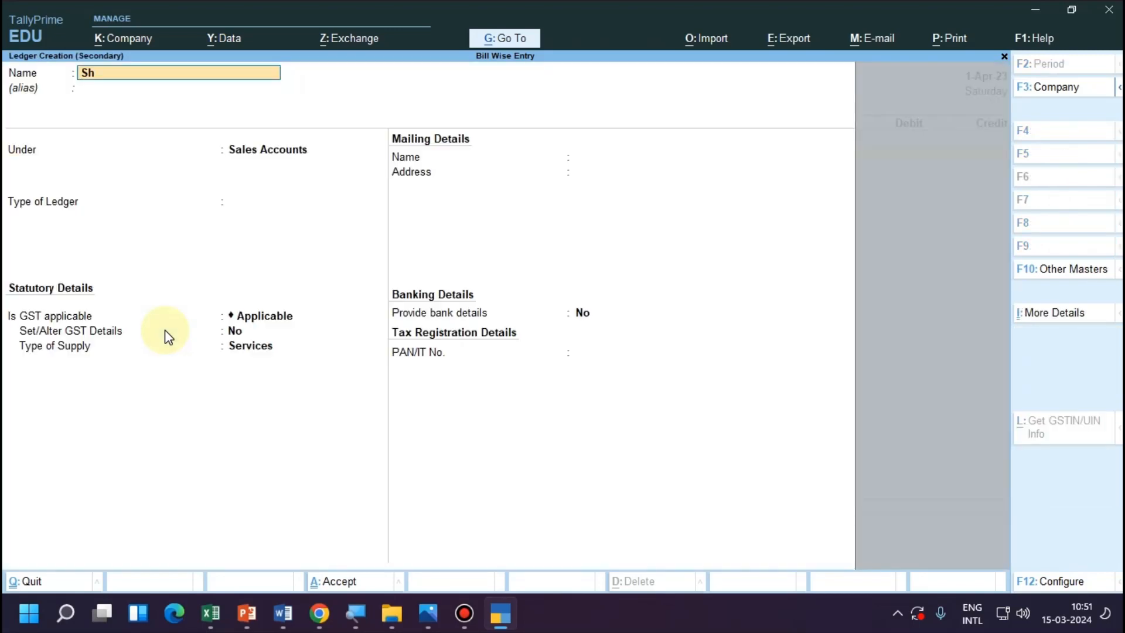
type("yam /ac")
key("Return")
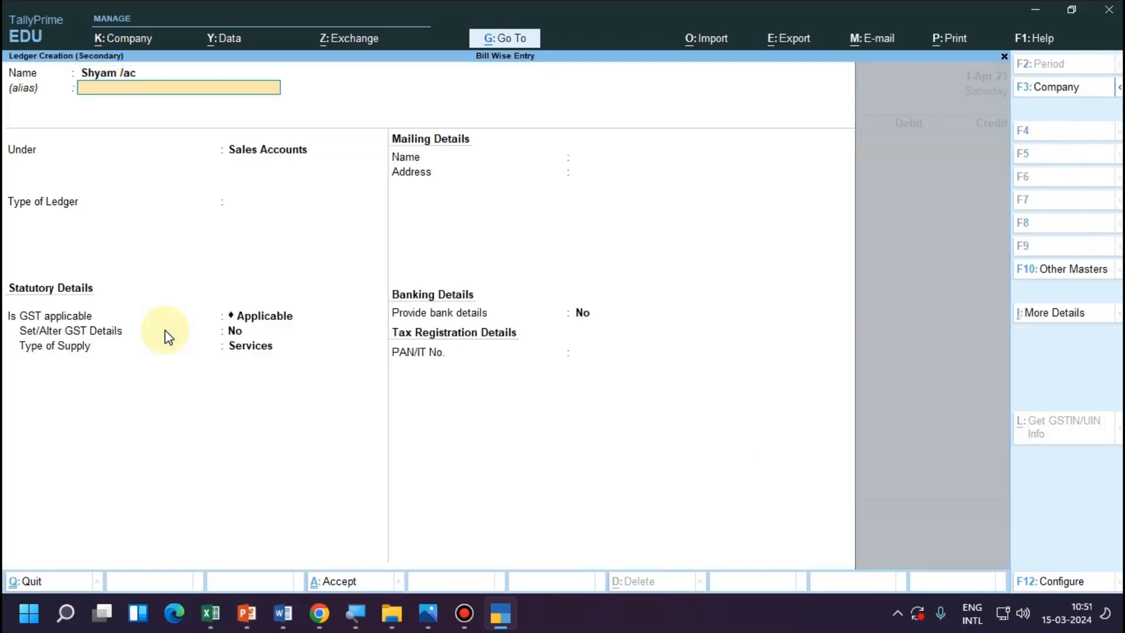
Group the supplier's ledger under Sundry Creditors, keep bill-by-bill balances set to Yes, and save the ledger.
key("Return")
type("Sun")
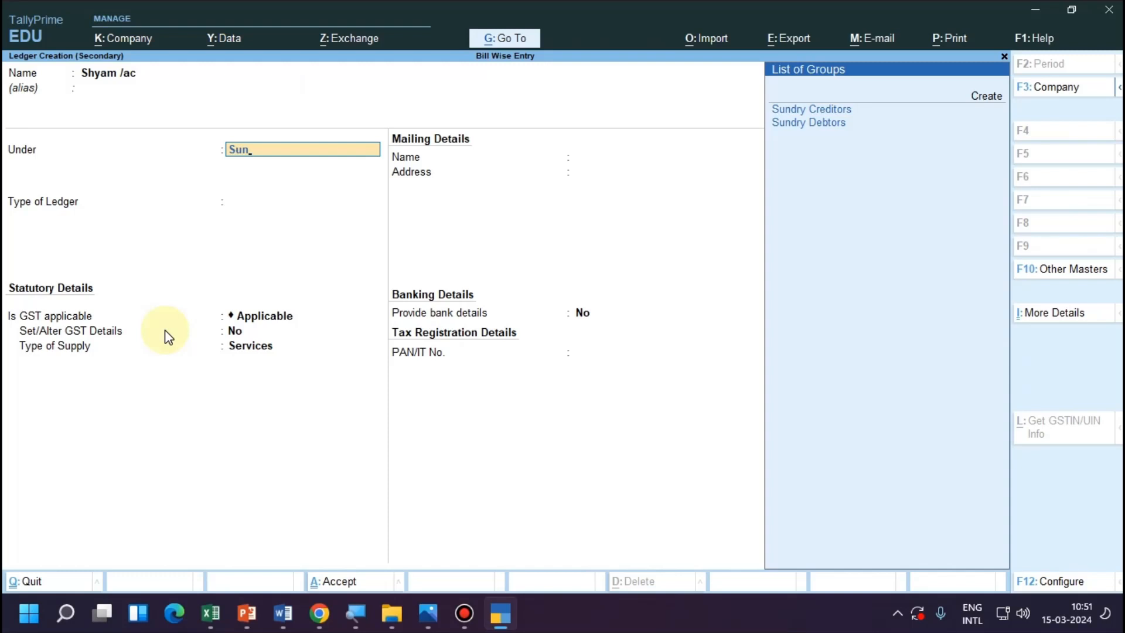
key("Return")
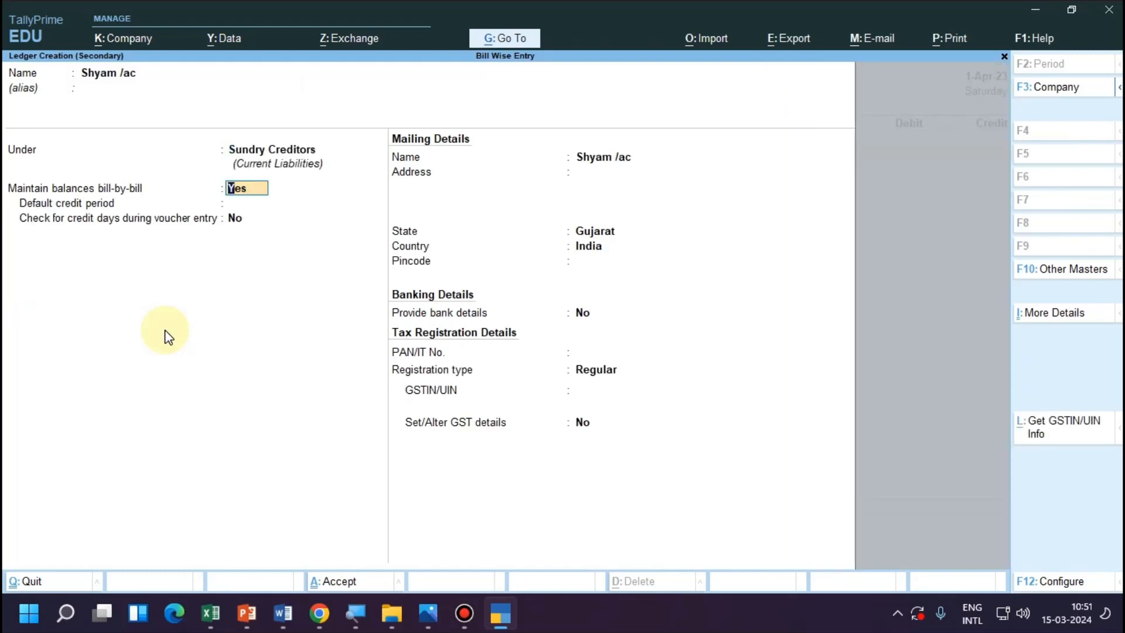
key("Return")
key("Return")
key("Return")
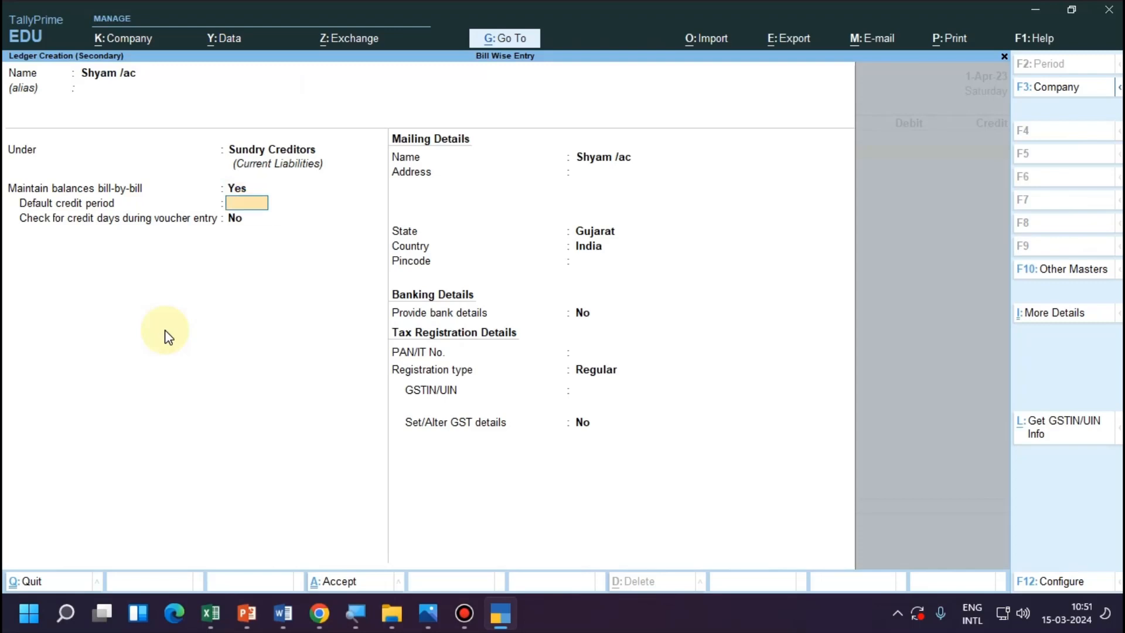
key("ctrl+a")
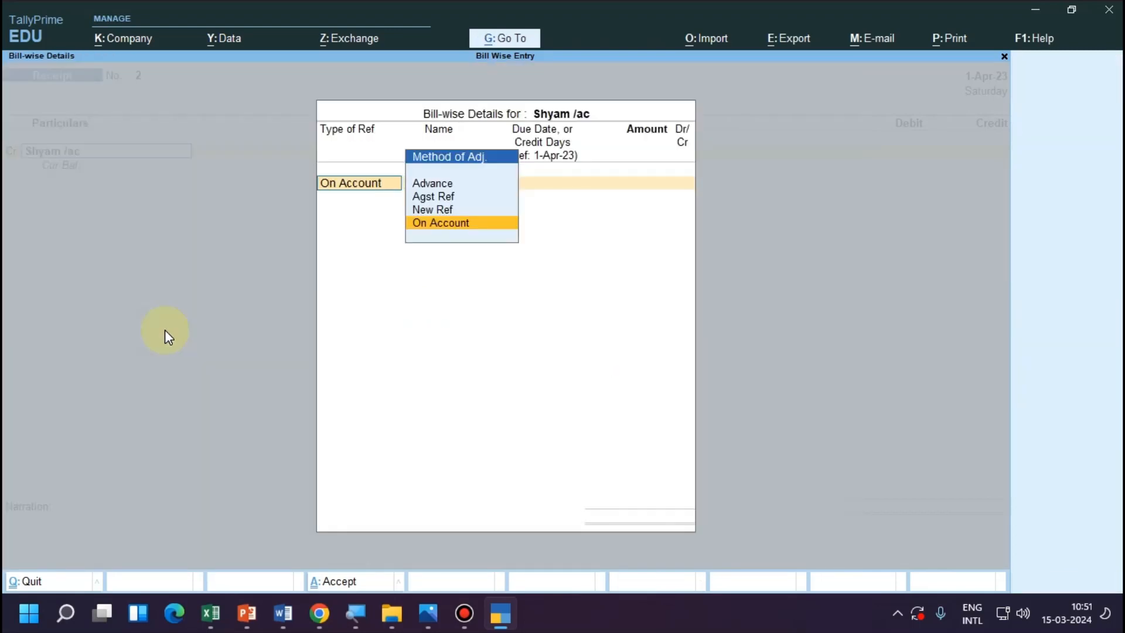
Allocate the supplier's bill-wise amount as Advance with reference 2 and 10,000.00 Cr, without a due date.
key("Up")
key("Up")
key("Up")
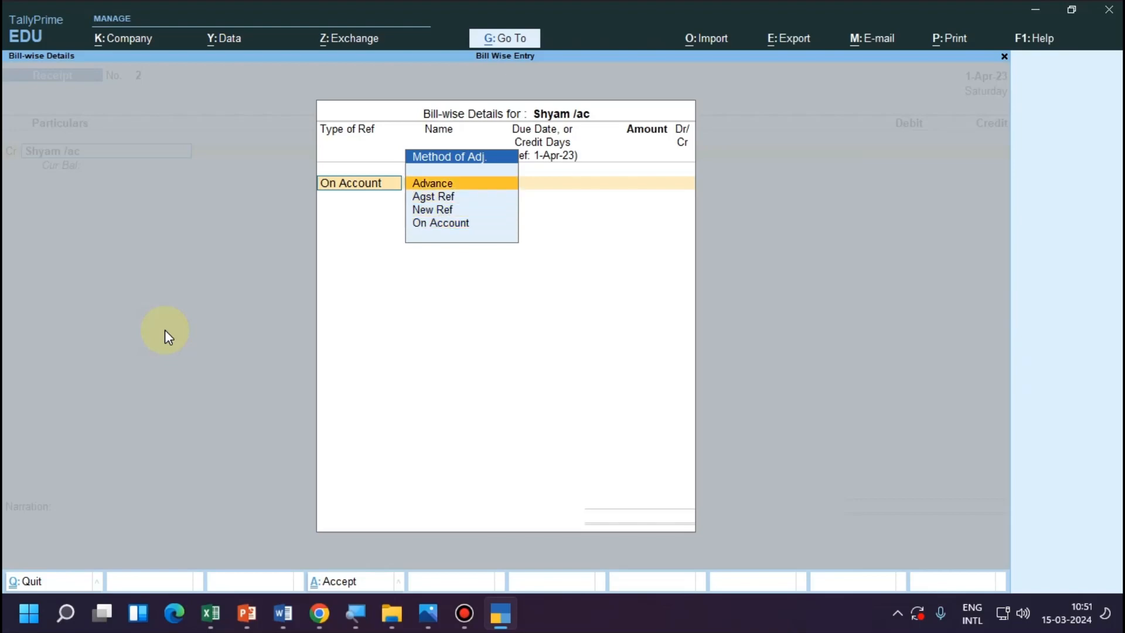
key("Return")
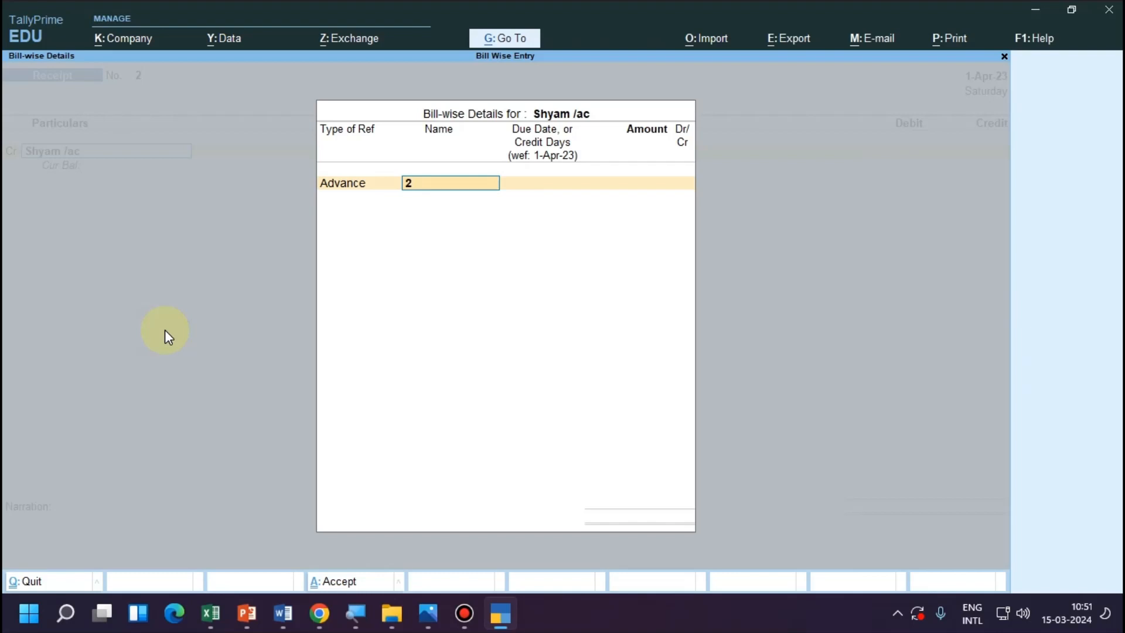
key("Return")
key("Return")
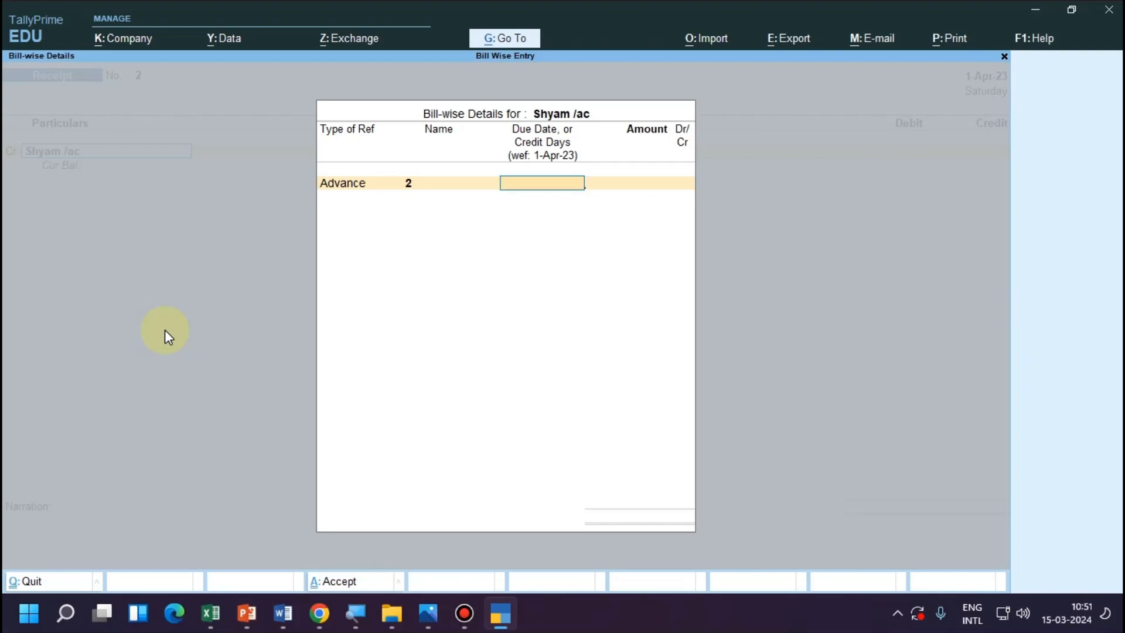
type("10")
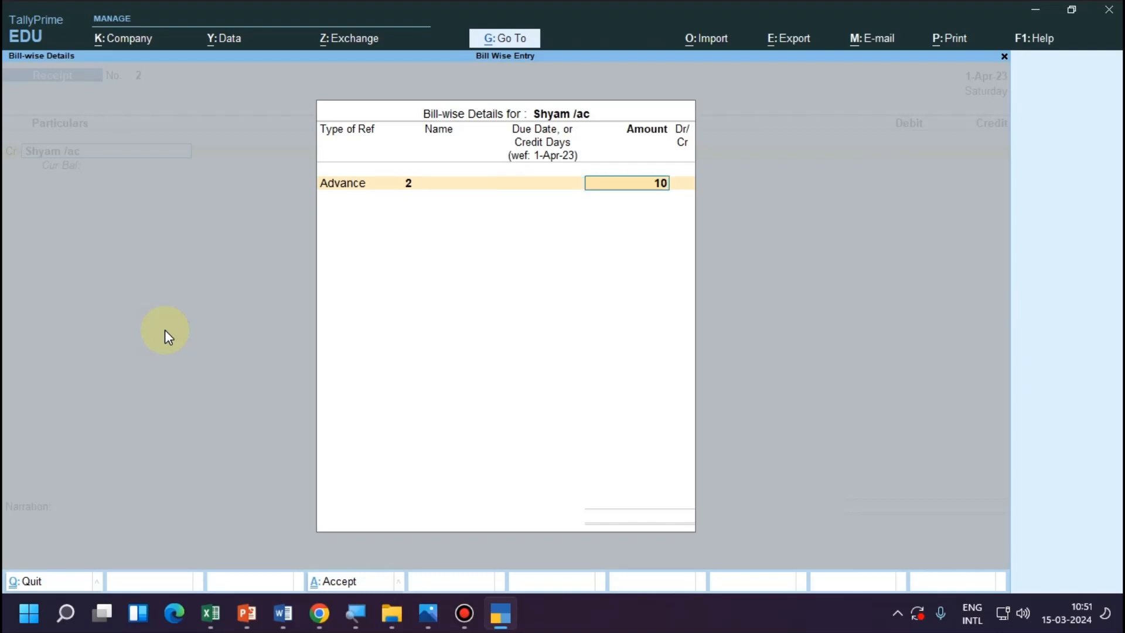
type(",000")
key("Return")
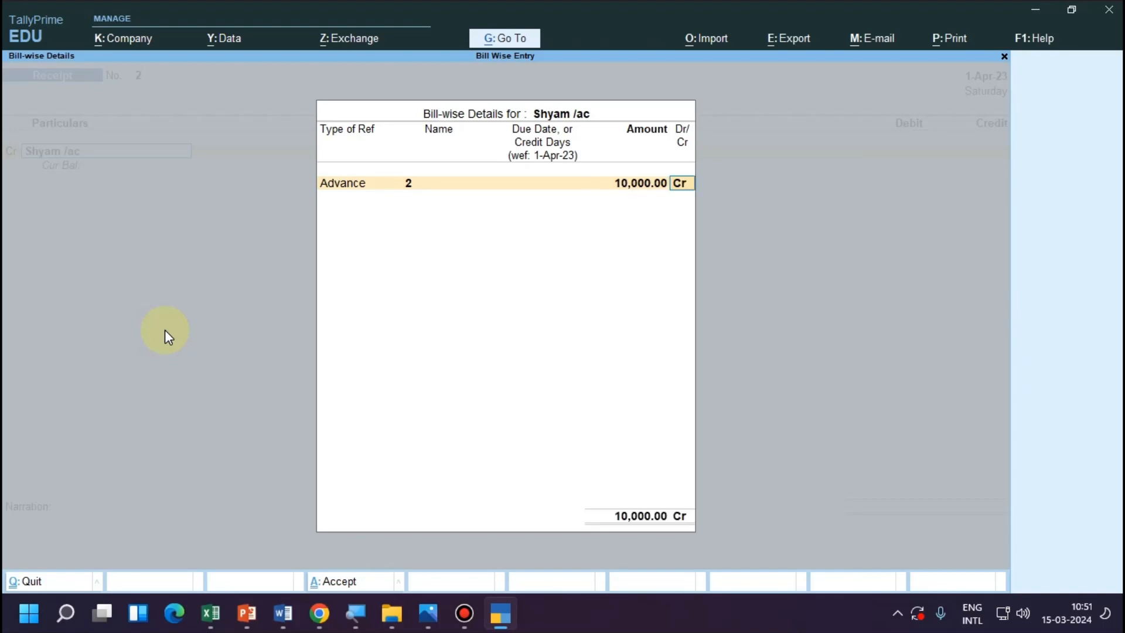
key("Return")
key("Return")
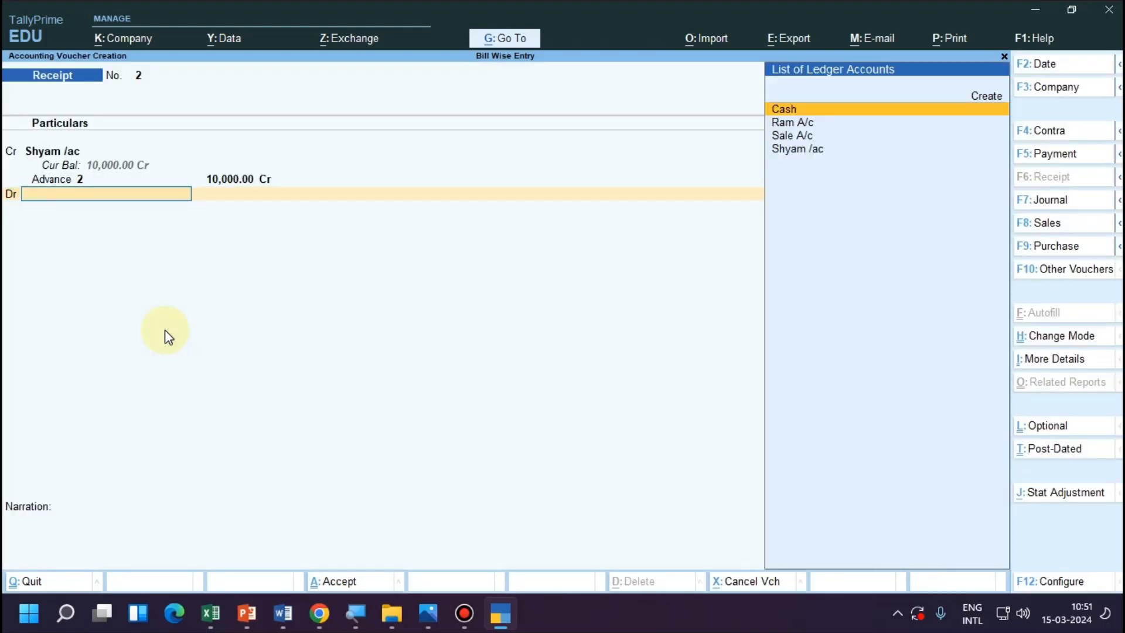
Debit Cash with 10,000.00 and save the supplier advance voucher without a narration.
key("Return")
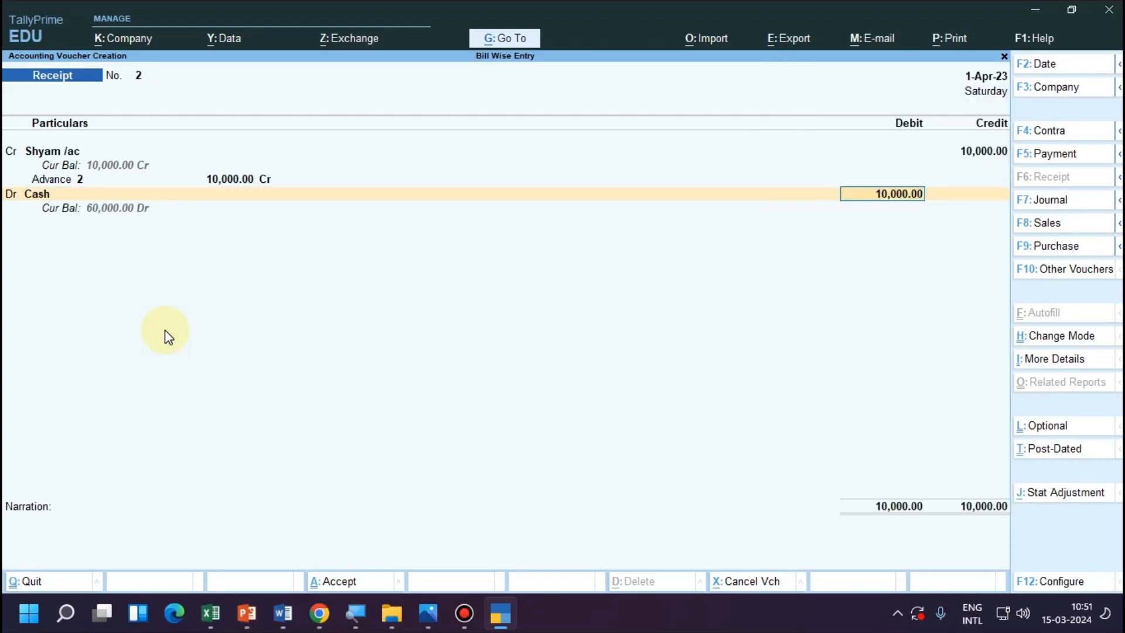
key("Return")
key("Return")
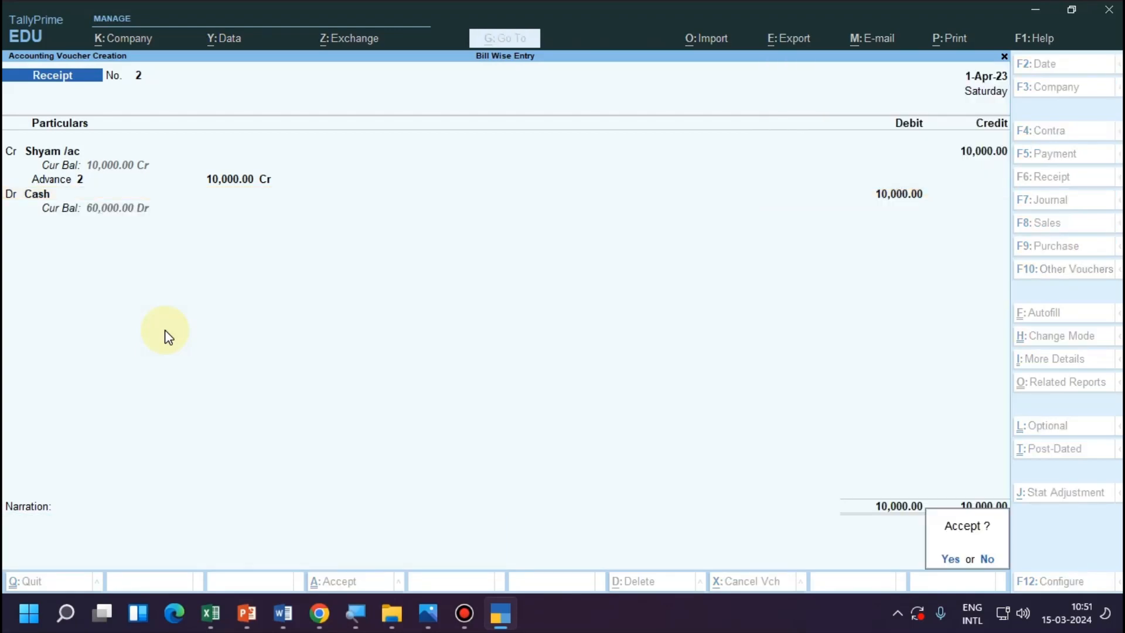
key("Return")
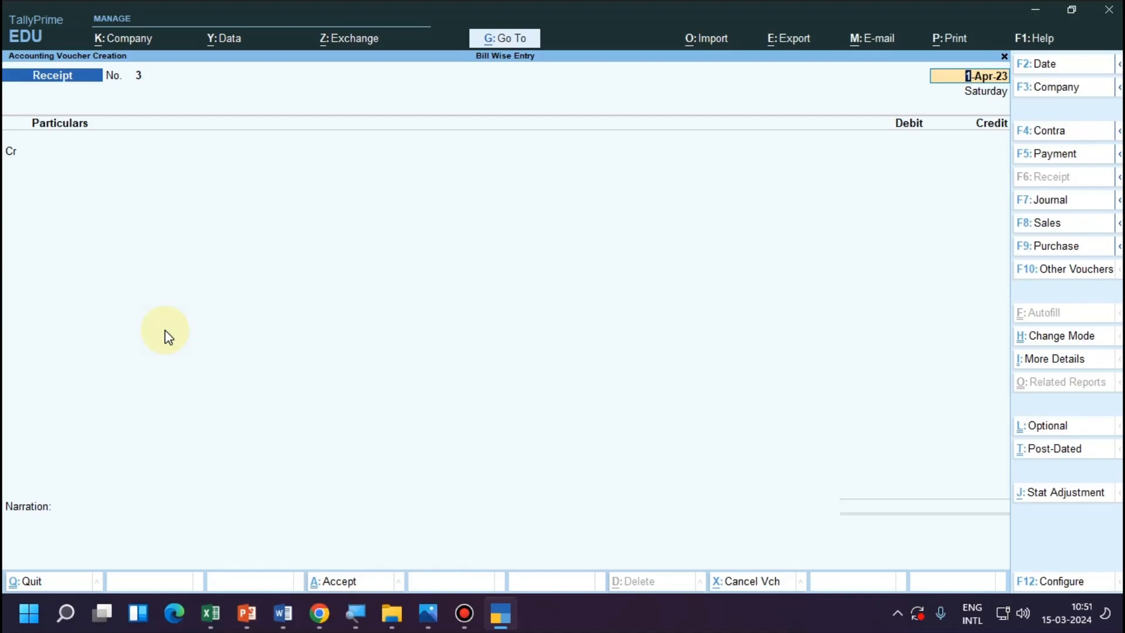
Consult the transaction notes, return to TallyPrime, and start a purchase voucher with the supplier's ledger as party and no supplier invoice details.
key("alt+Tab")
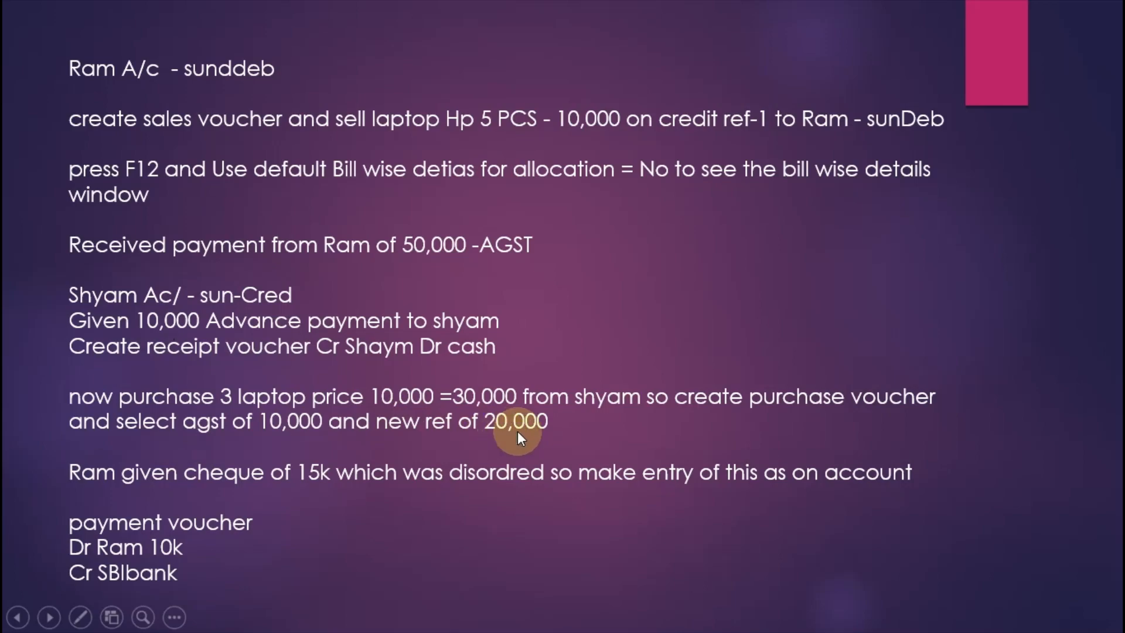
key("alt+Tab")
key("alt+Tab")
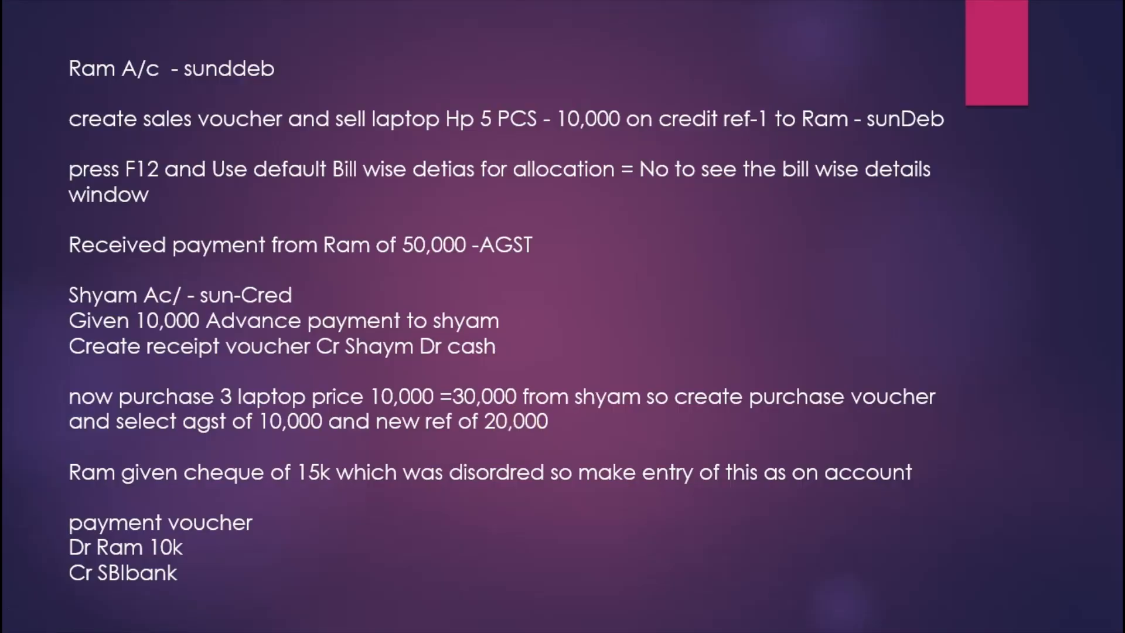
key("alt+Tab")
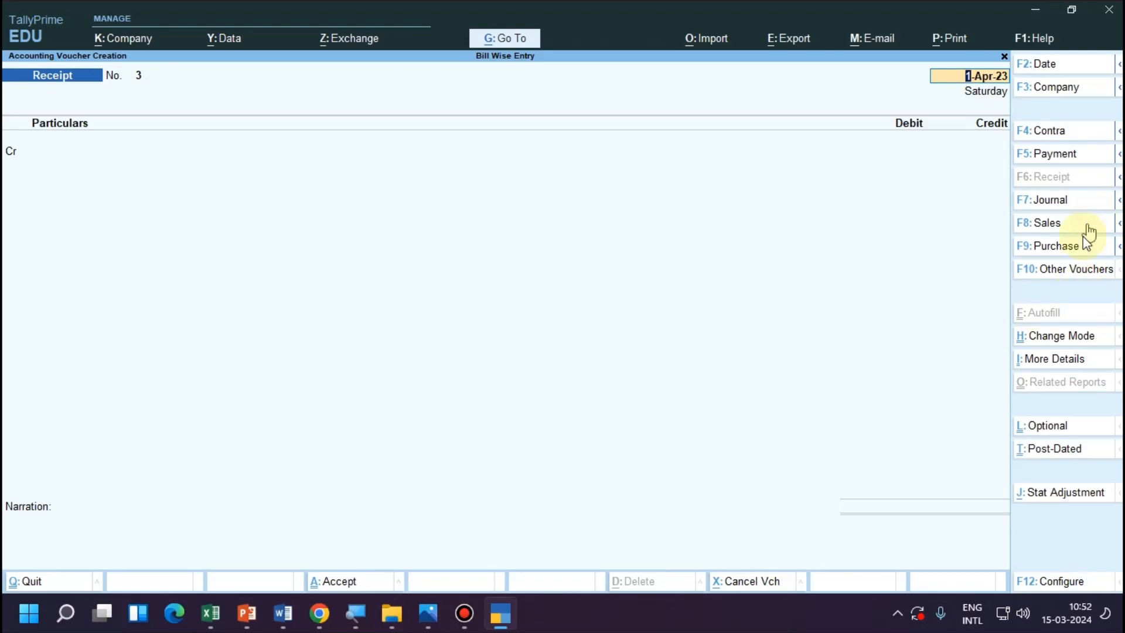
key("F9")
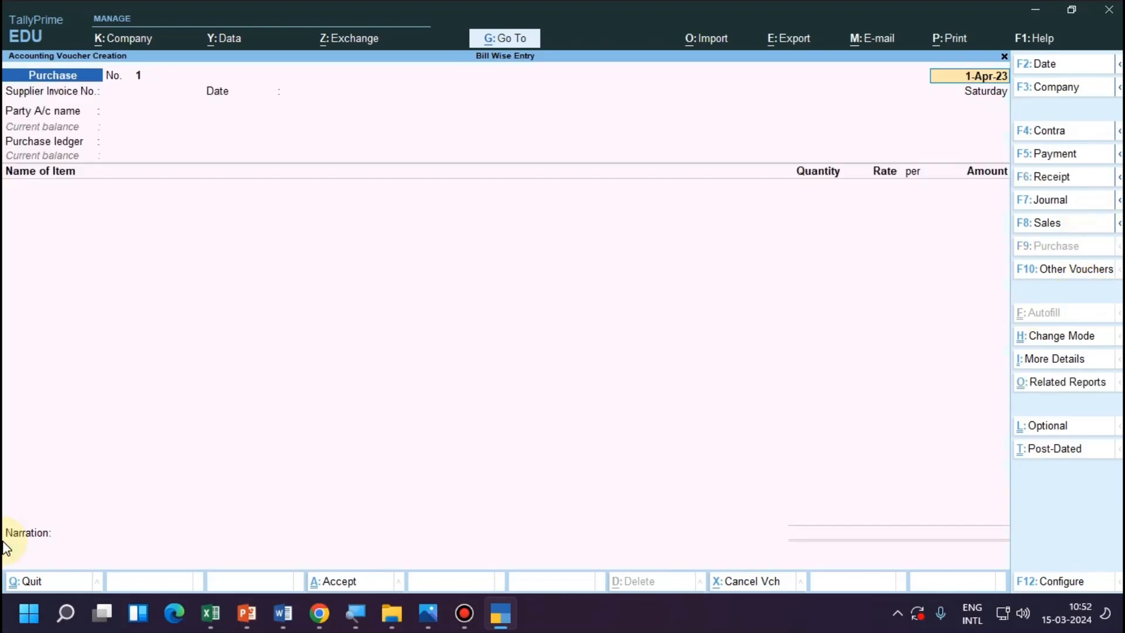
key("Return")
key("Return")
key("Return")
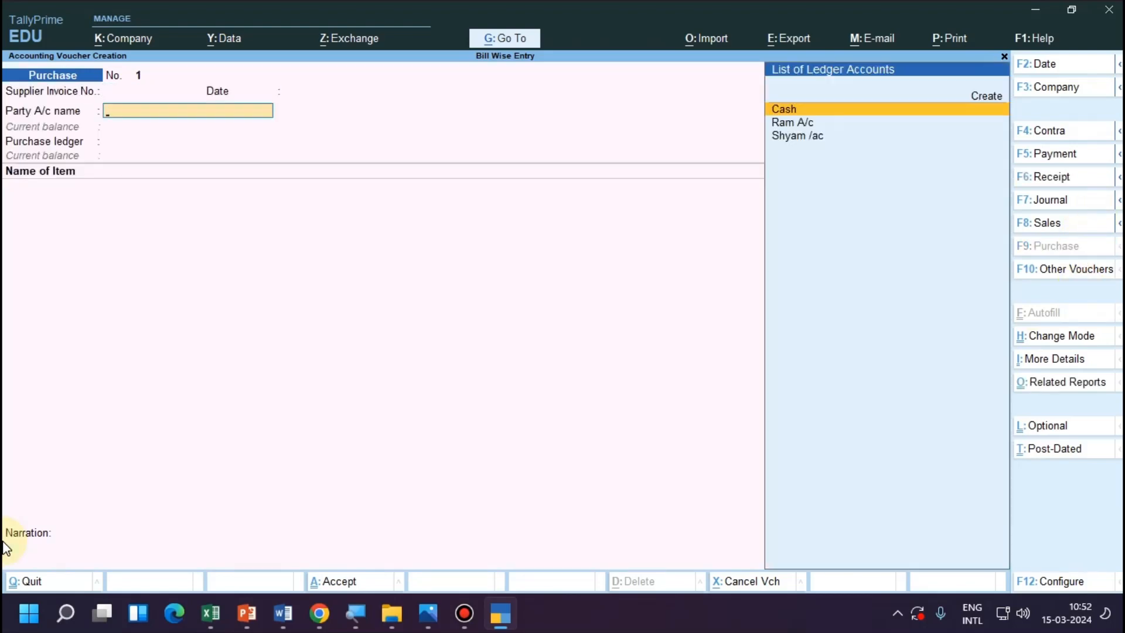
key("Down")
key("Down")
key("Return")
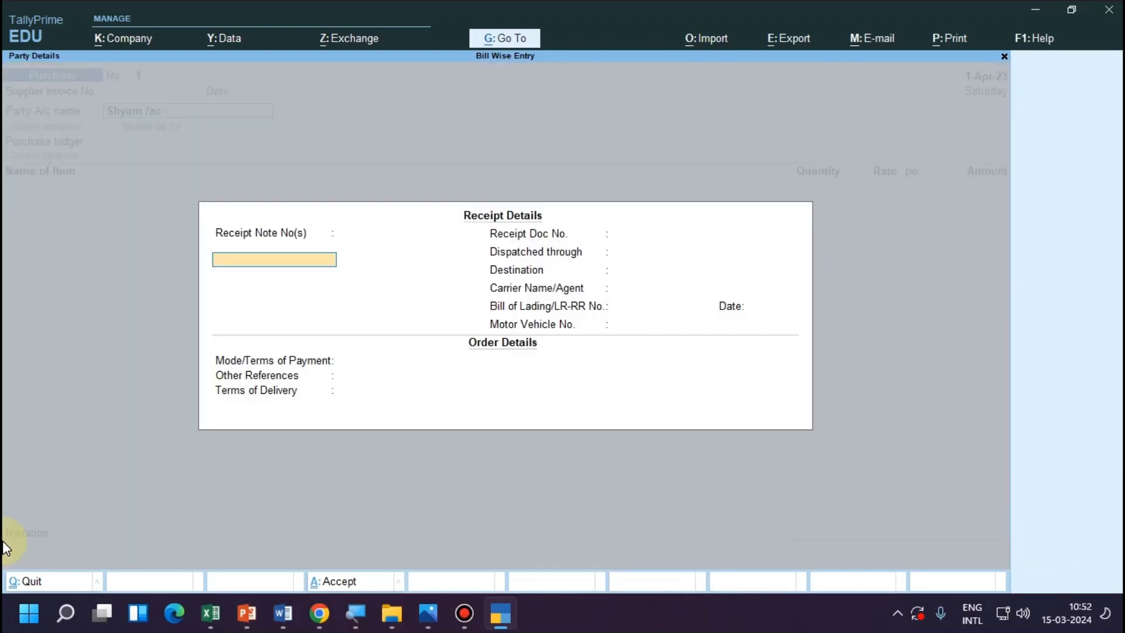
Leave the receipt and order details blank and accept the supplier's party details with state Gujarat.
key("Return")
key("Return")
key("Return")
key("Return")
key("Return")
key("Return")
key("Return")
key("Return")
key("Return")
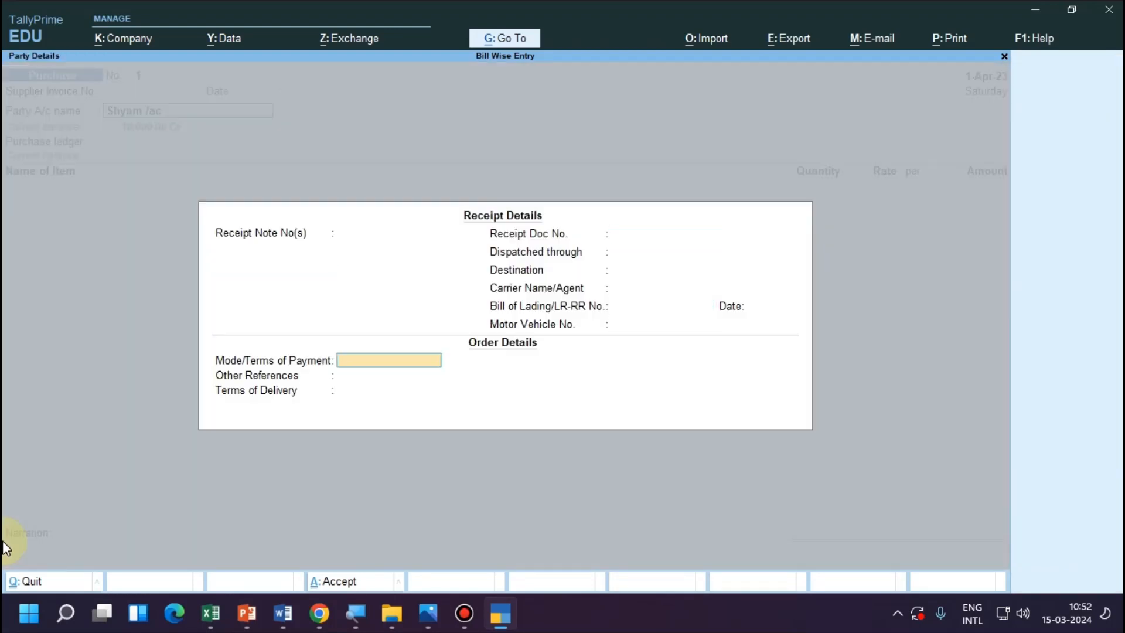
key("Return")
key("Return")
key("Return")
key("Return")
key("Return")
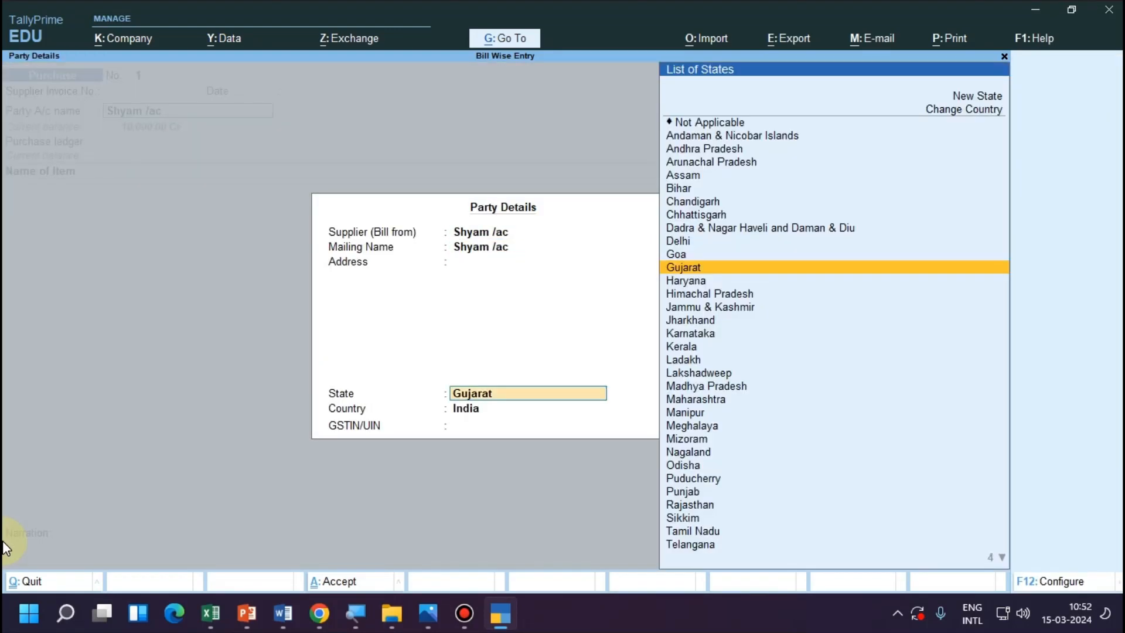
key("Return")
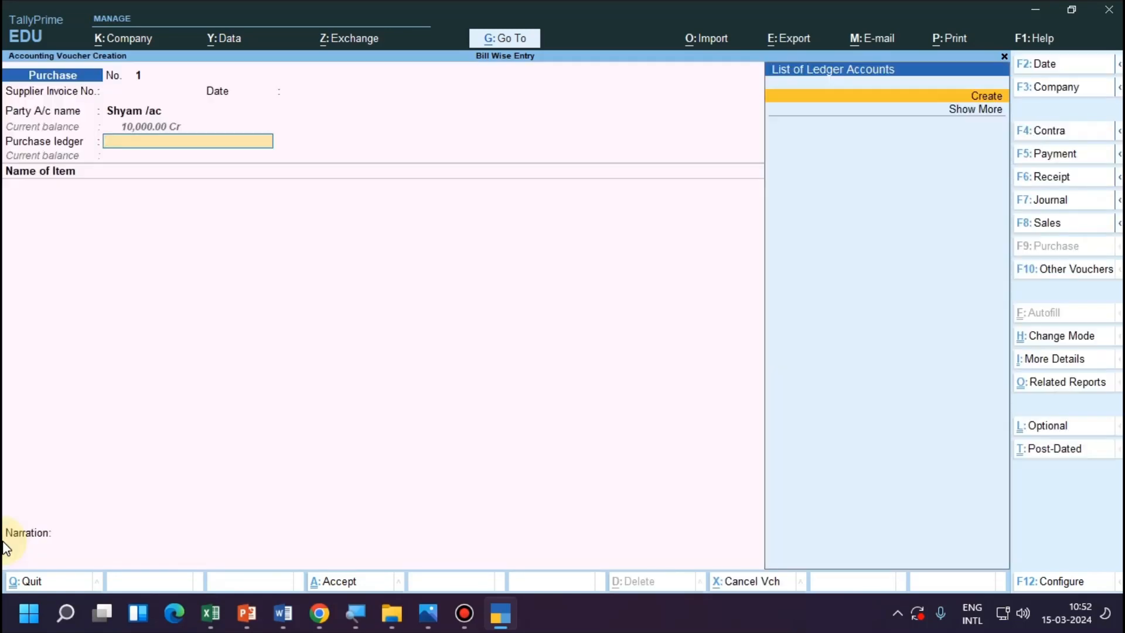
Create a purchase ledger named Purchase /ac under the Purchase Accounts group.
key("Return")
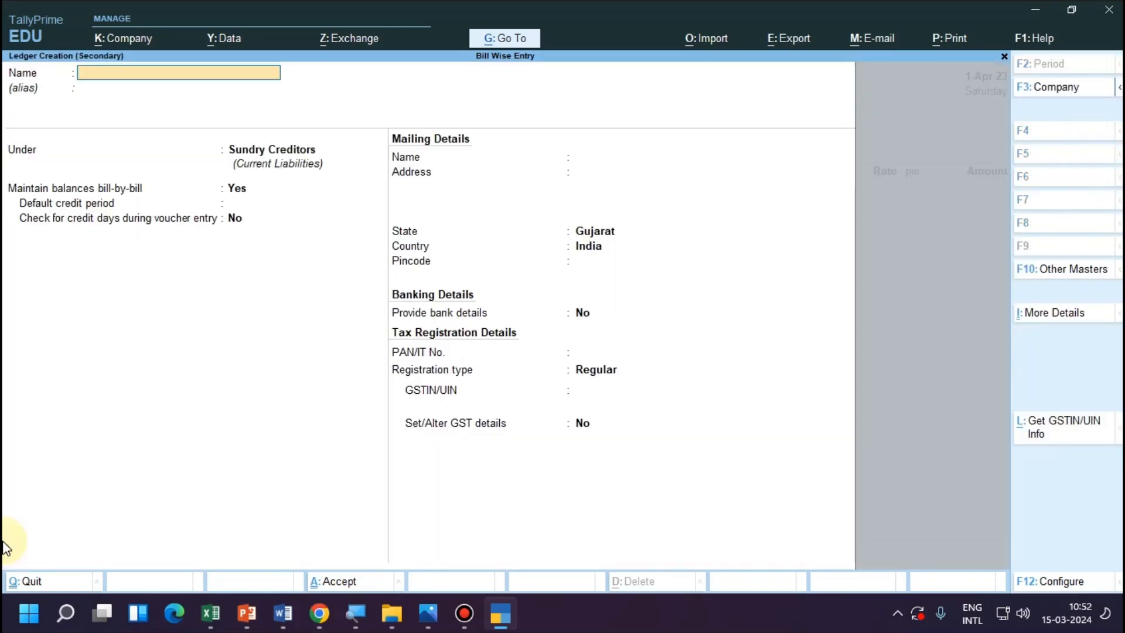
type("Purchase /ac")
key("Return")
key("Return")
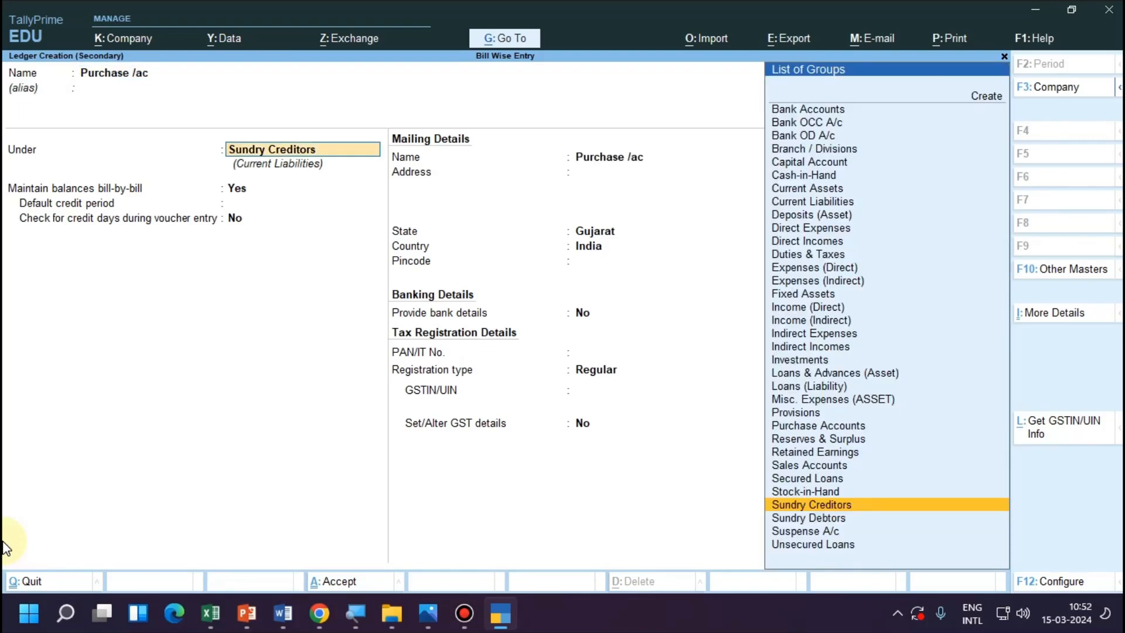
type("Pur")
Keep the ledger type Not Applicable, GST Applicable, supply type Services and bank details No, and save the purchase ledger.
key("Return")
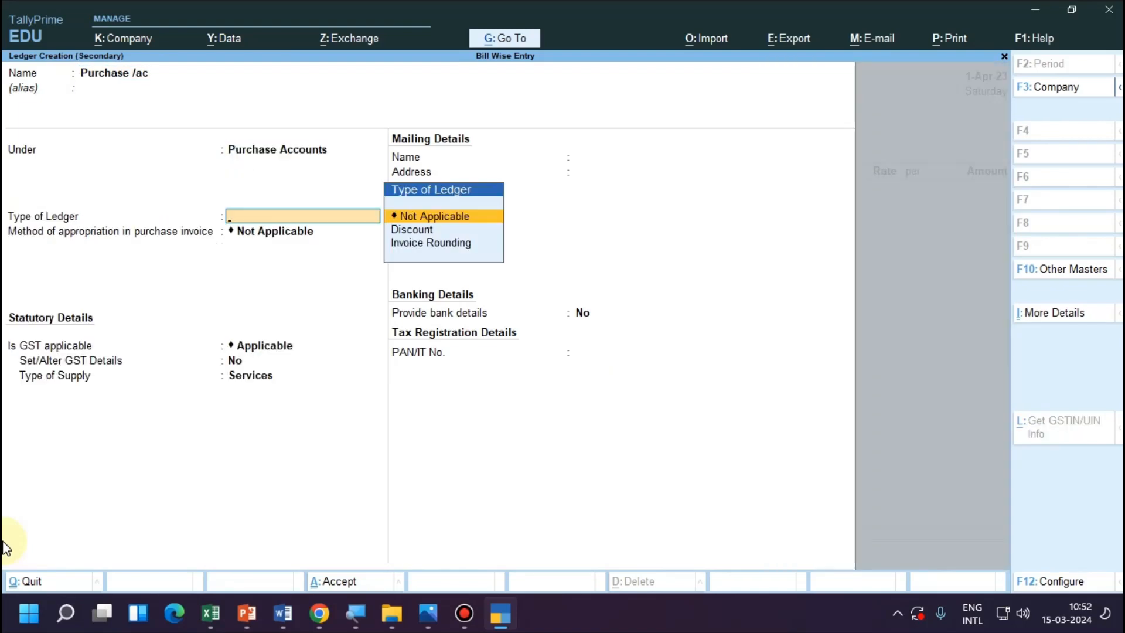
key("Return")
key("Return")
key("Return")
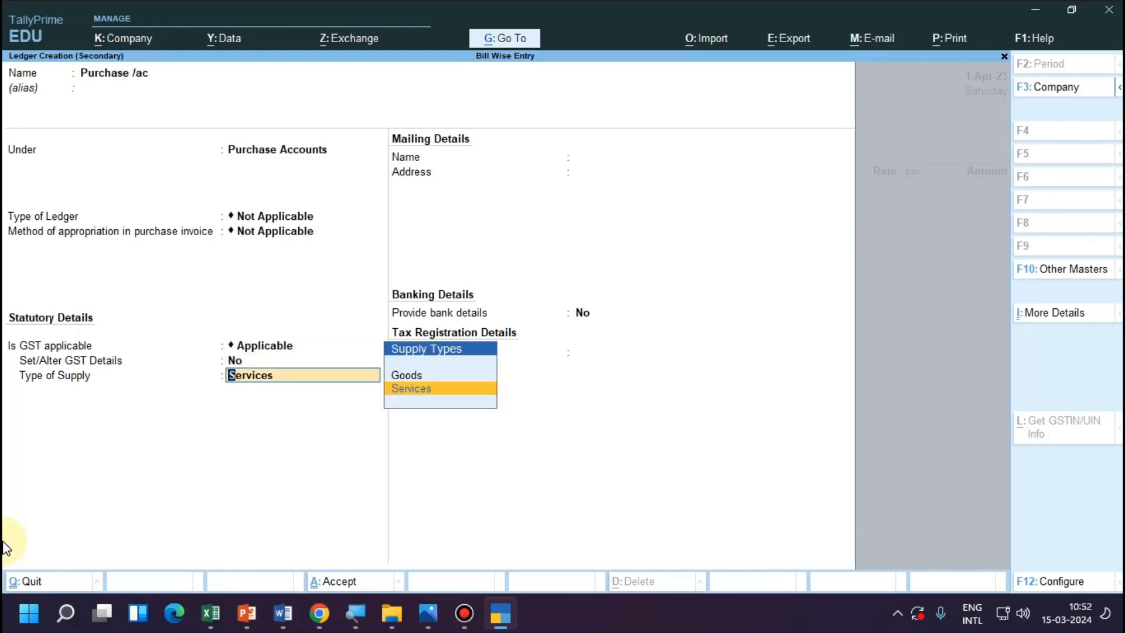
key("Return")
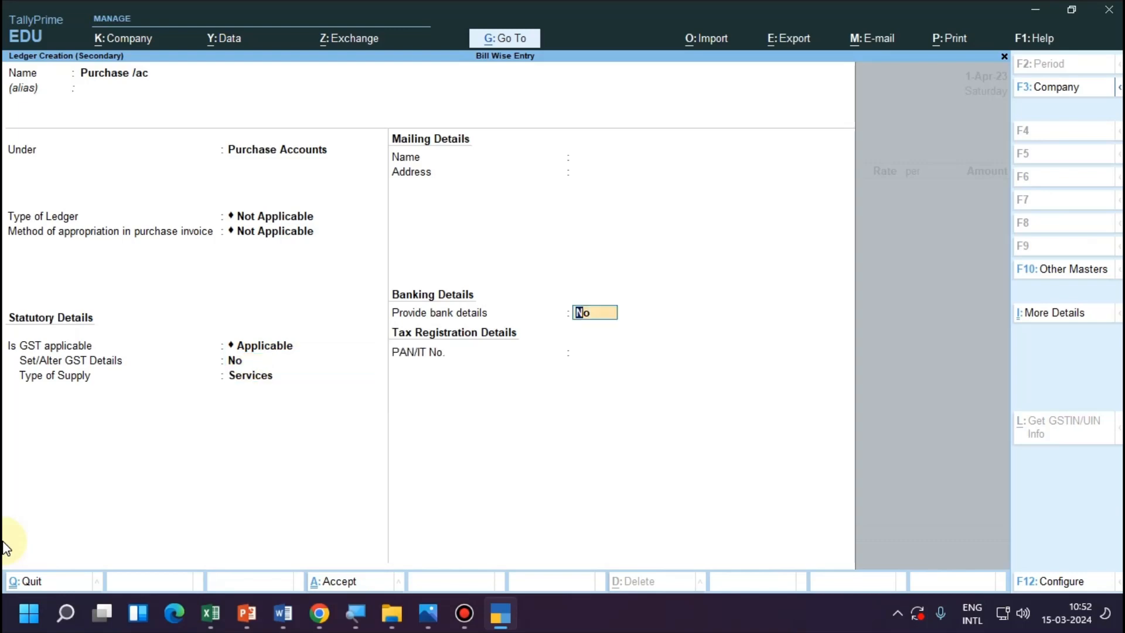
key("Return")
key("Return")
Add the item Laptop to the purchase voucher with quantity 3 pcs and rate 10,000.00 per pcs.
key("Return")
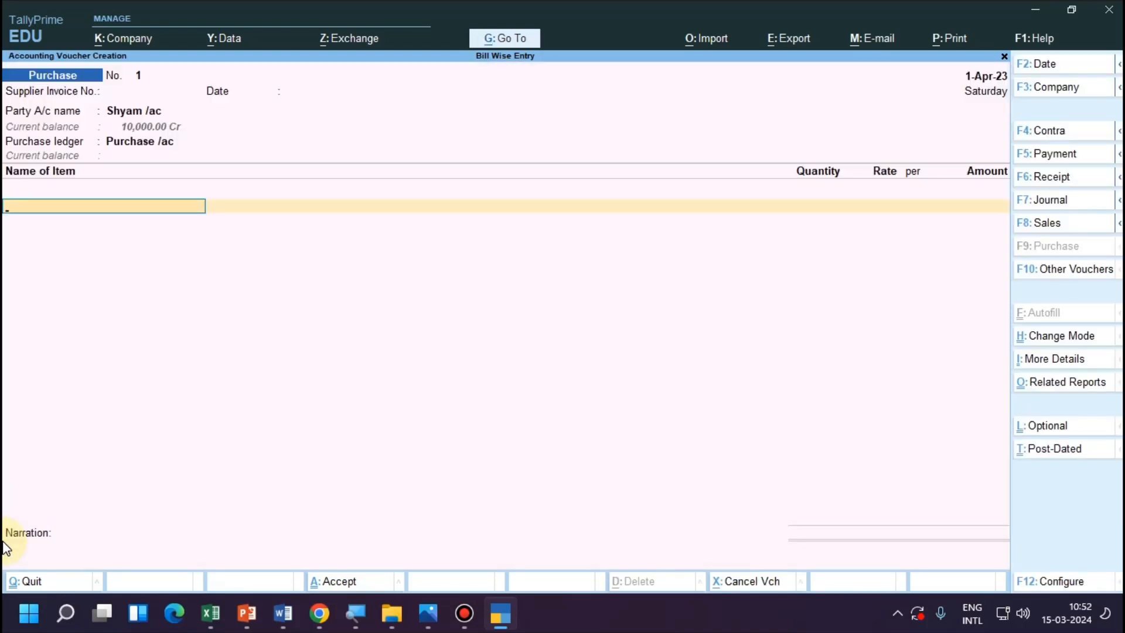
type("L")
key("Return")
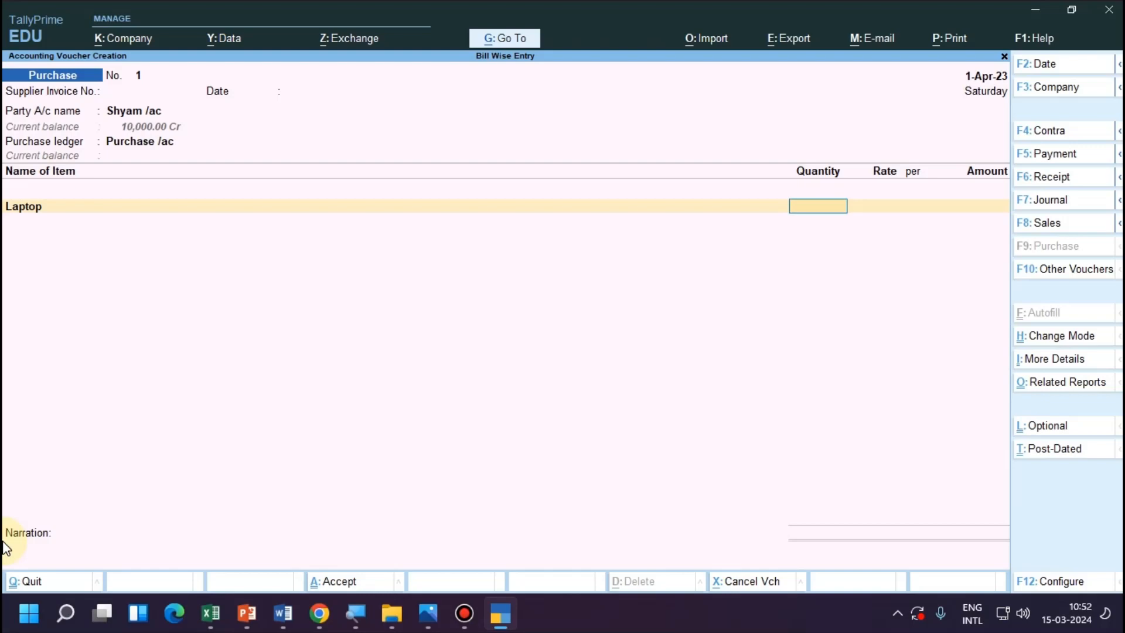
type("3")
key("Return")
key("Return")
type("10")
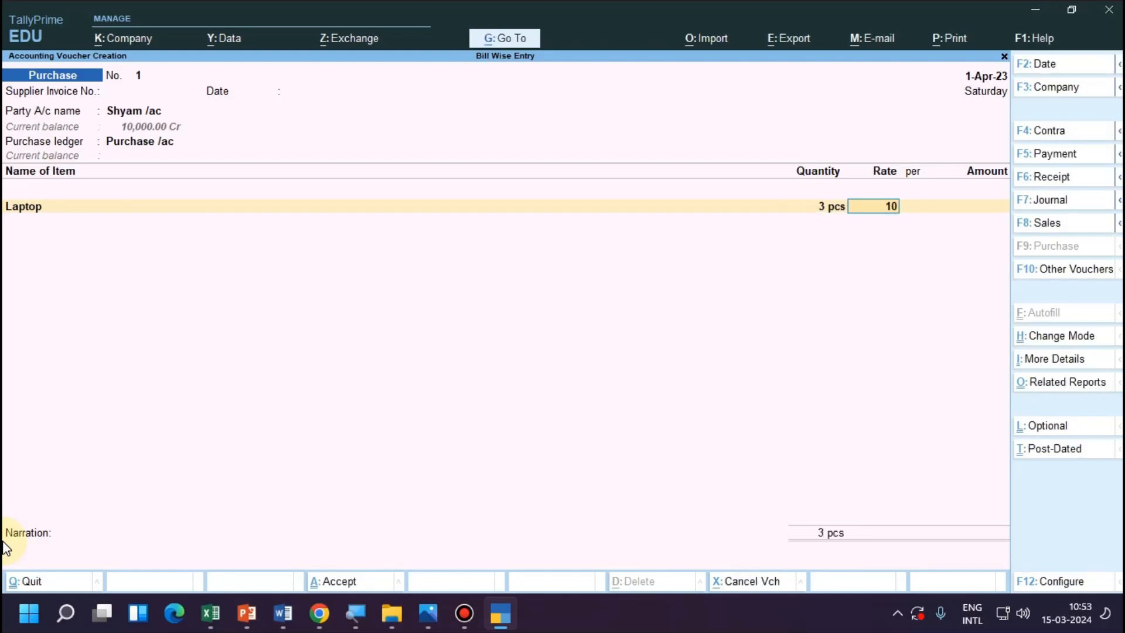
type(",000")
key("Return")
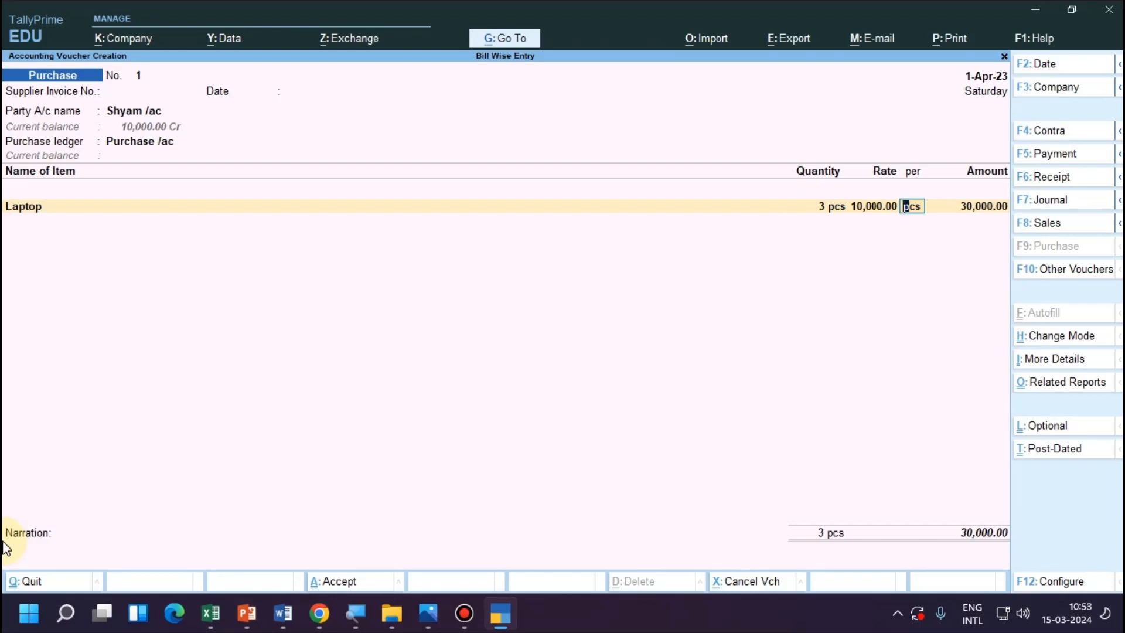
key("Return")
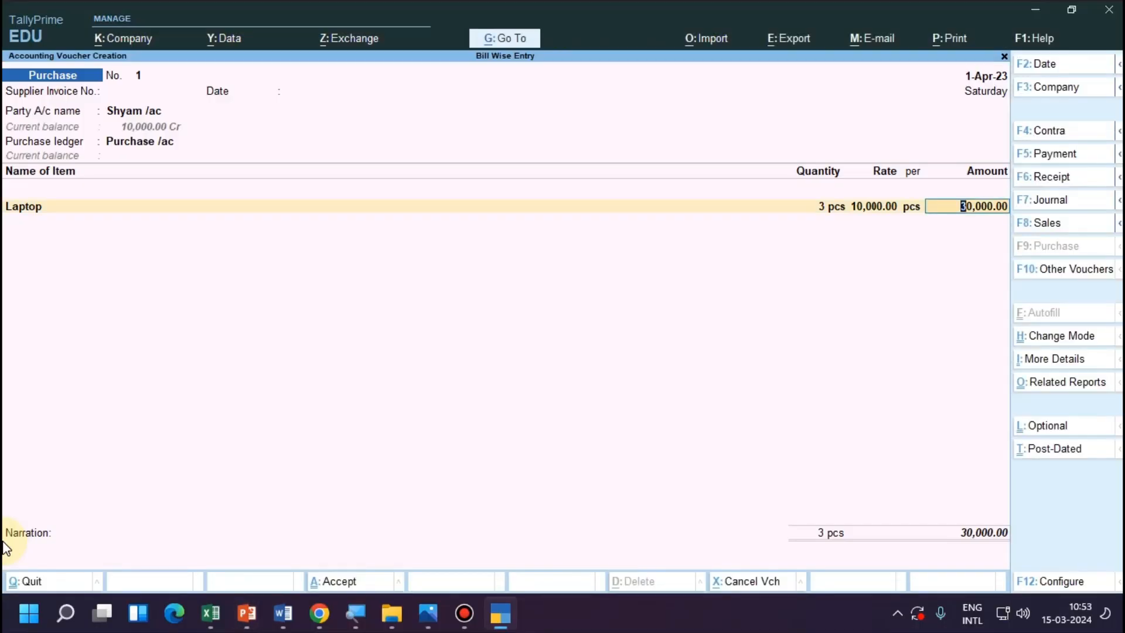
Accept the laptop line's amount, end the item list and open the supplier's bill-wise details.
key("Return")
key("BackSpace")
key("Return")
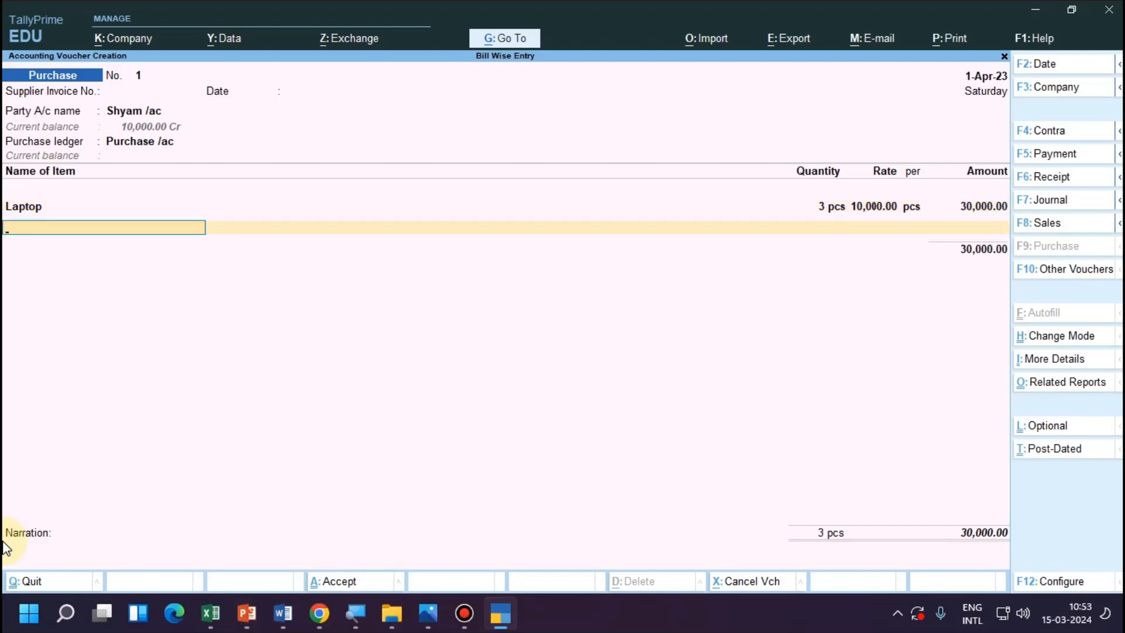
key("Return")
key("Return")
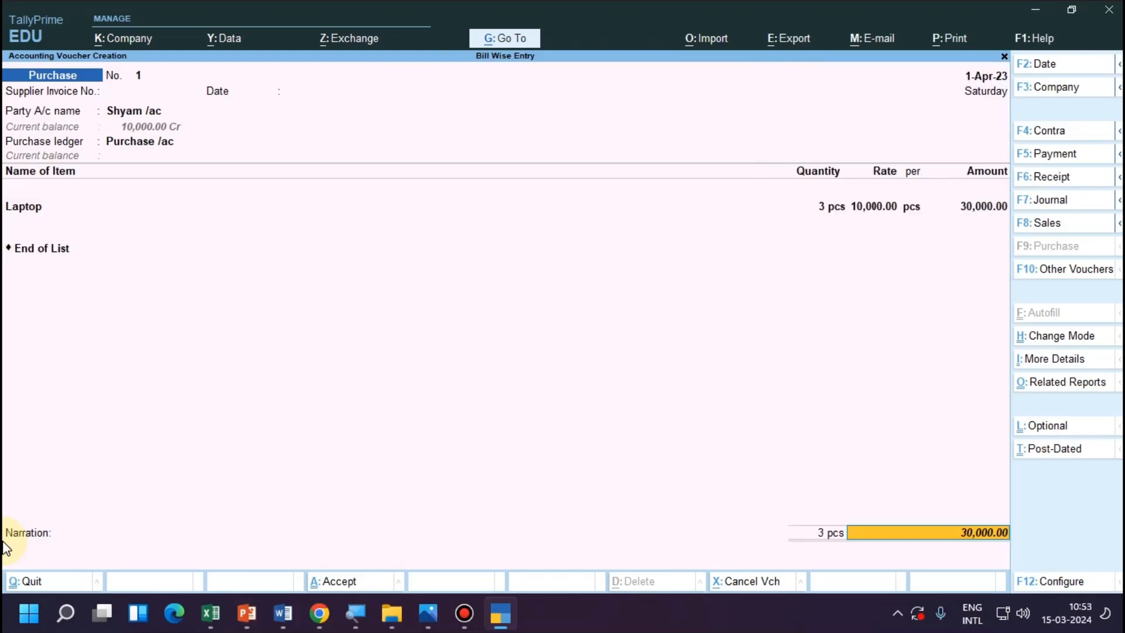
key("Return")
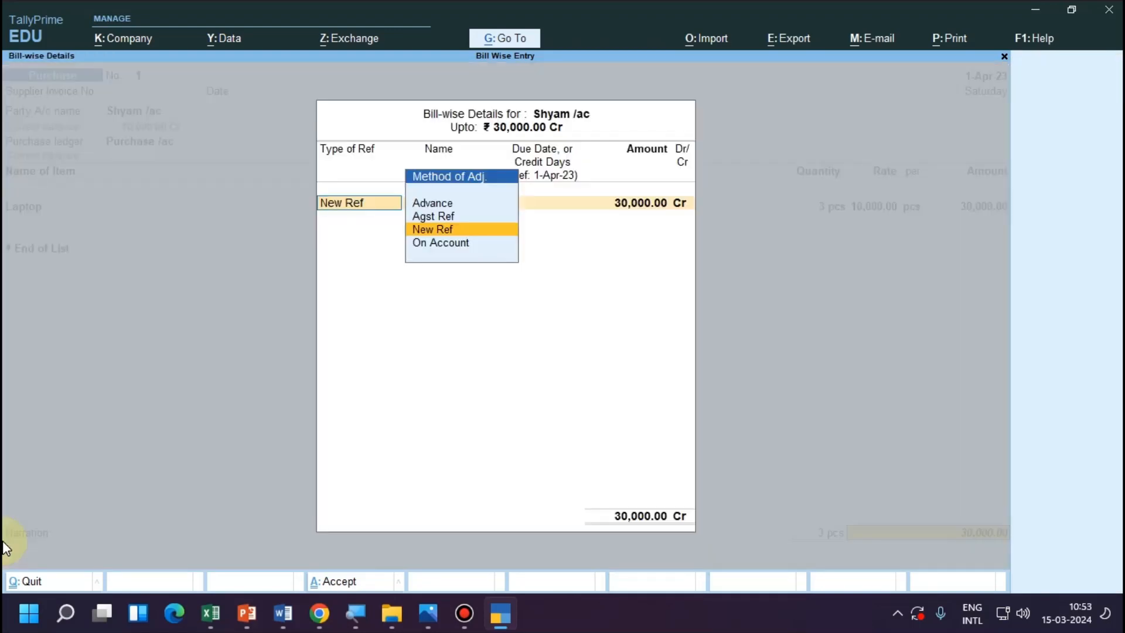
key("Up")
key("Up")
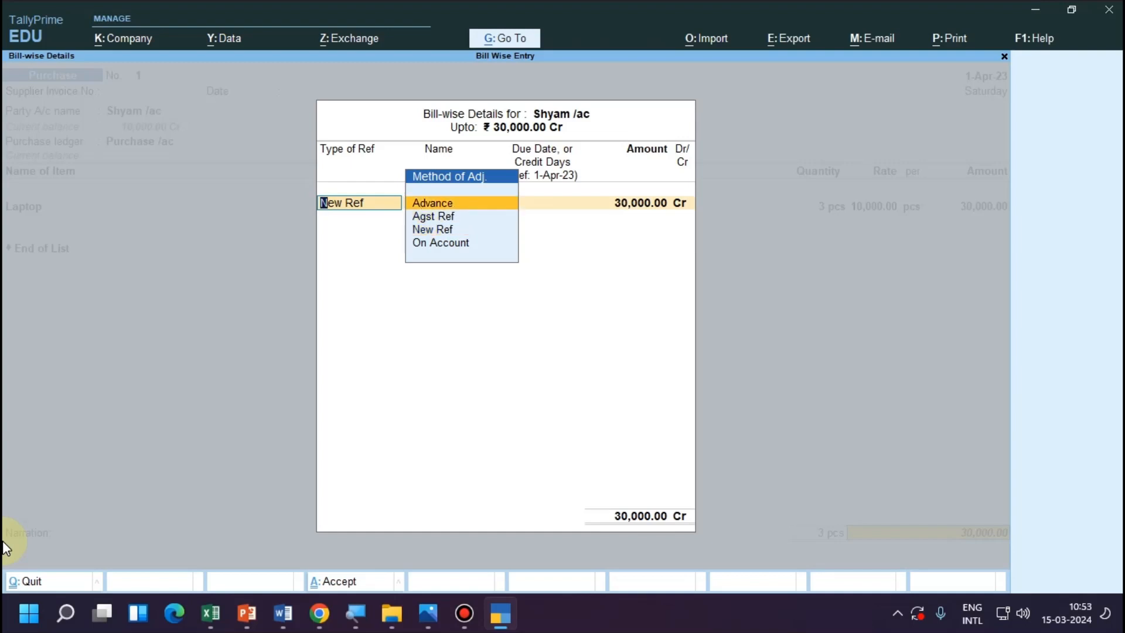
key("Down")
key("Return")
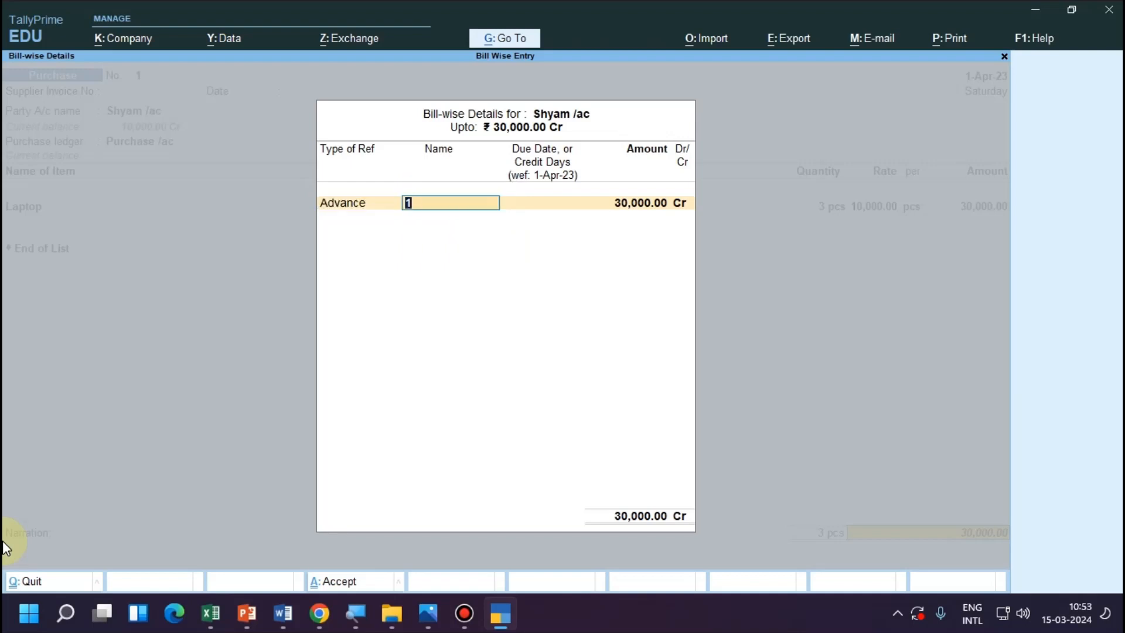
key("Return")
key("Return")
key("Return")
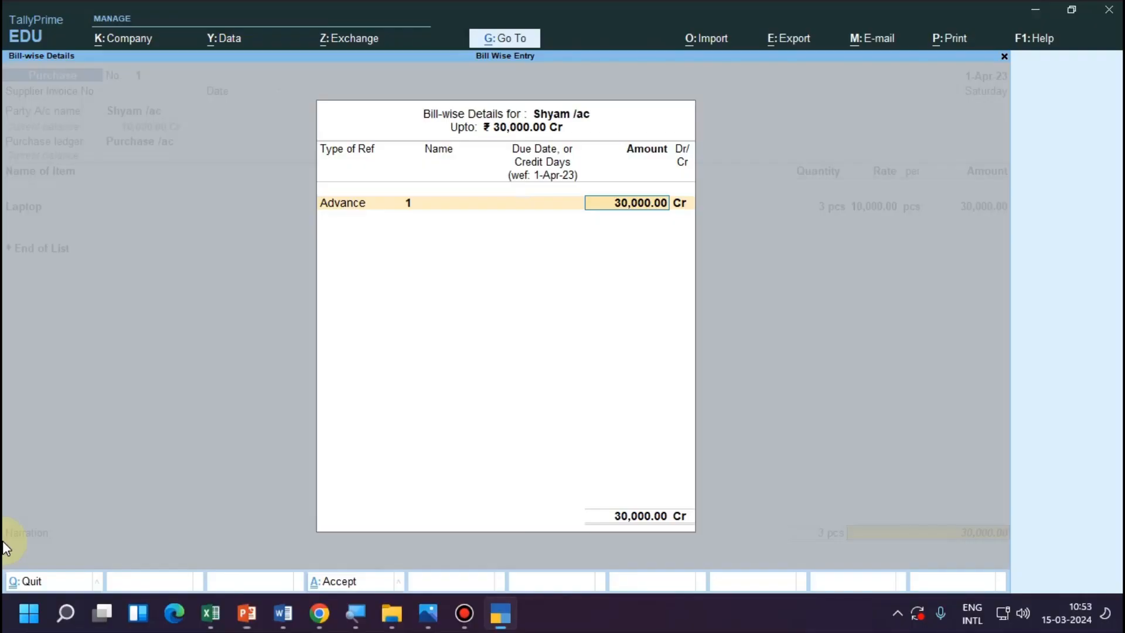
key("BackSpace")
key("BackSpace")
key("BackSpace")
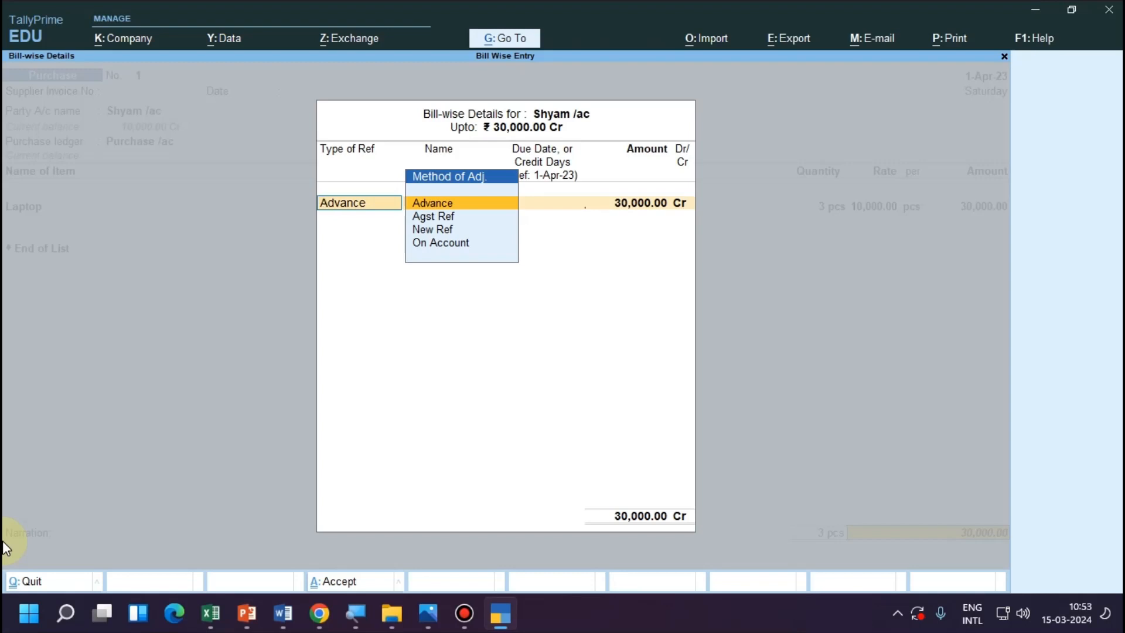
Allocate 10,000.00 Cr of the purchase as Agst Ref against the supplier's pending bill 2.
key("Down")
key("Return")
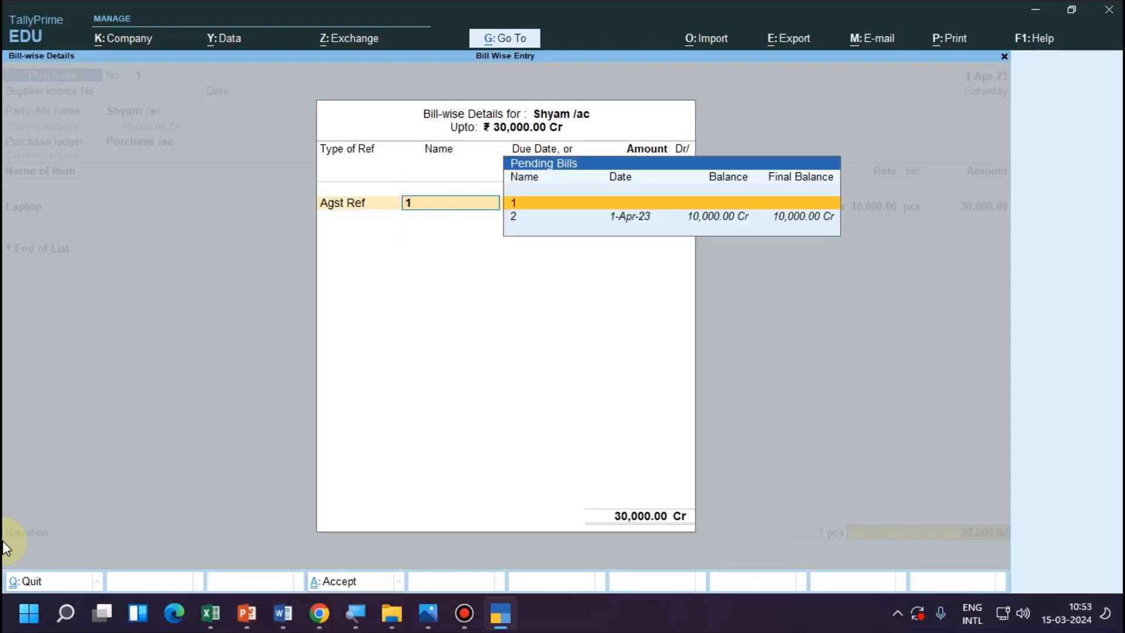
key("Down")
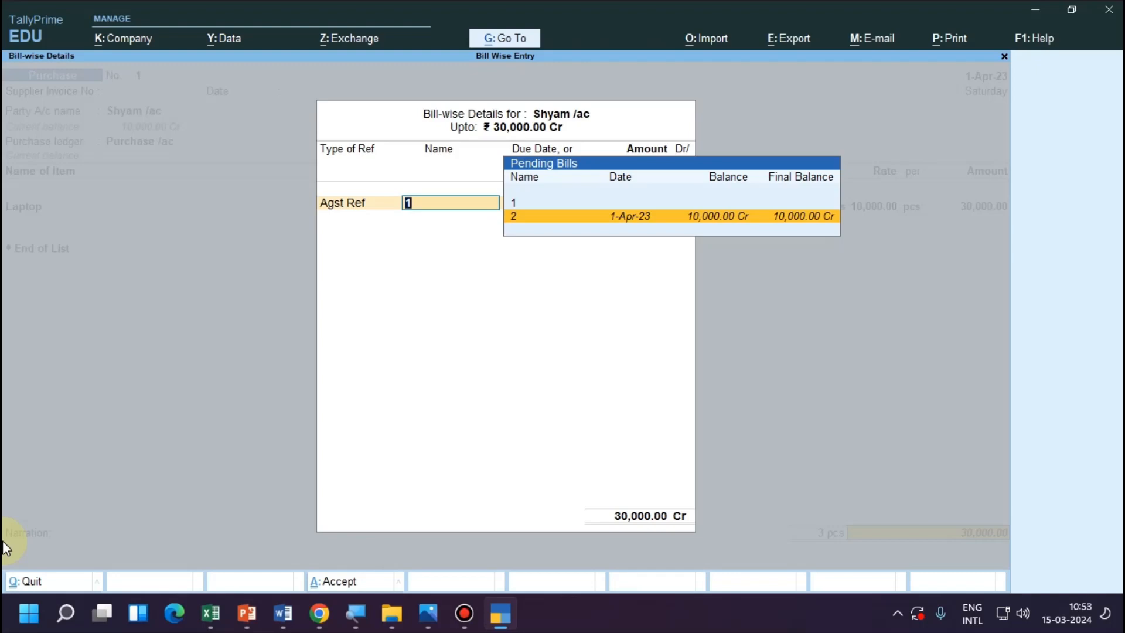
key("Up")
key("Down")
key("Return")
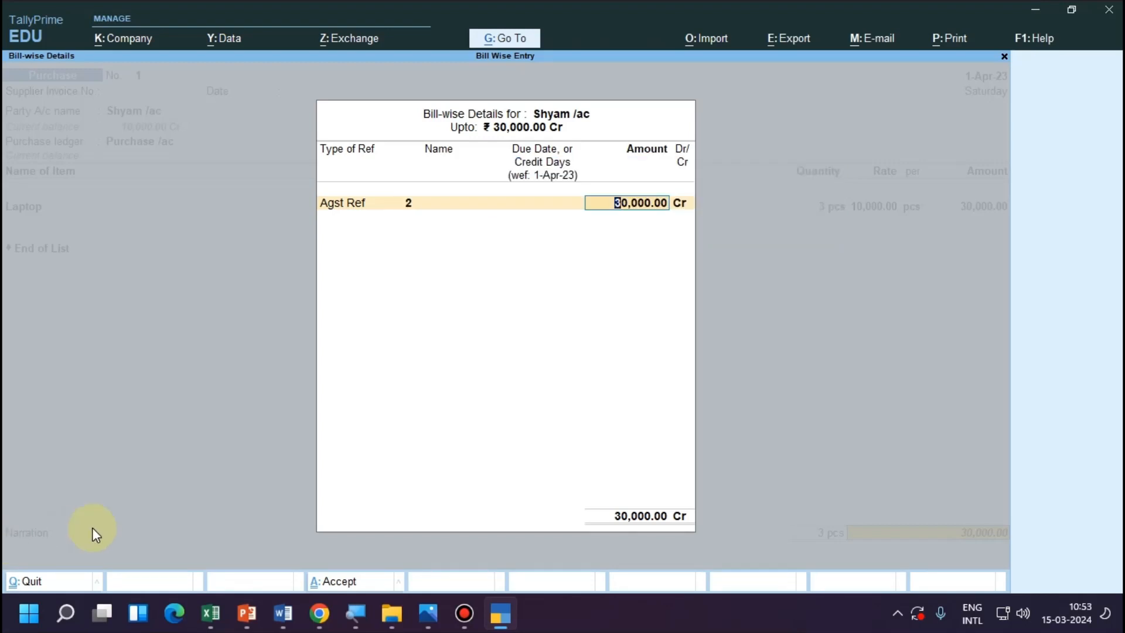
type("10,000")
key("Return")
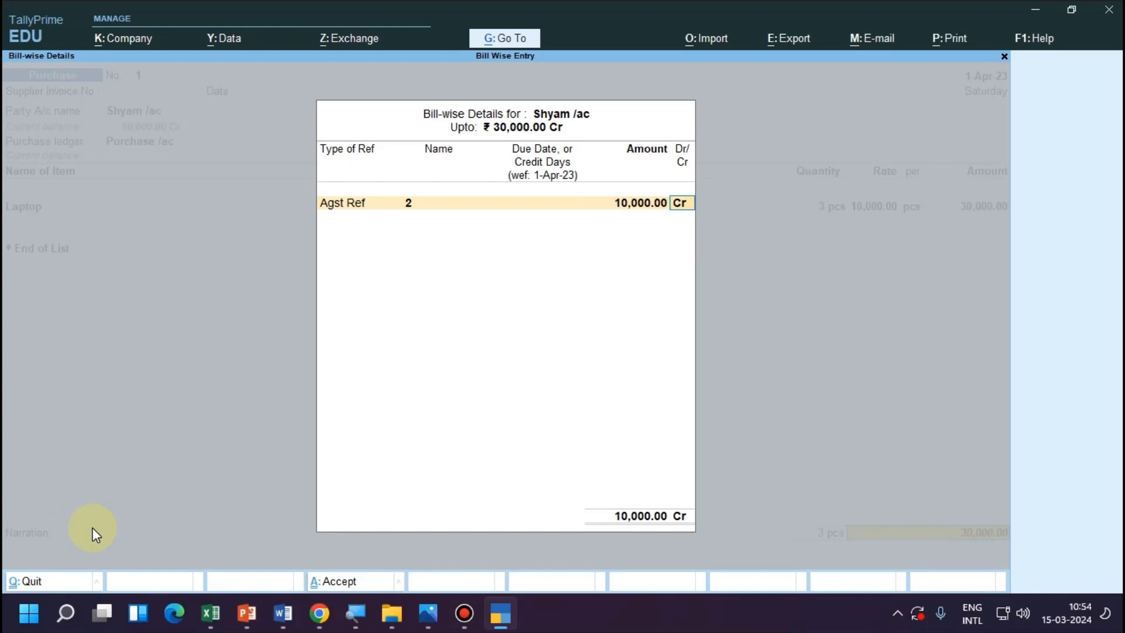
key("Return")
key("Return")
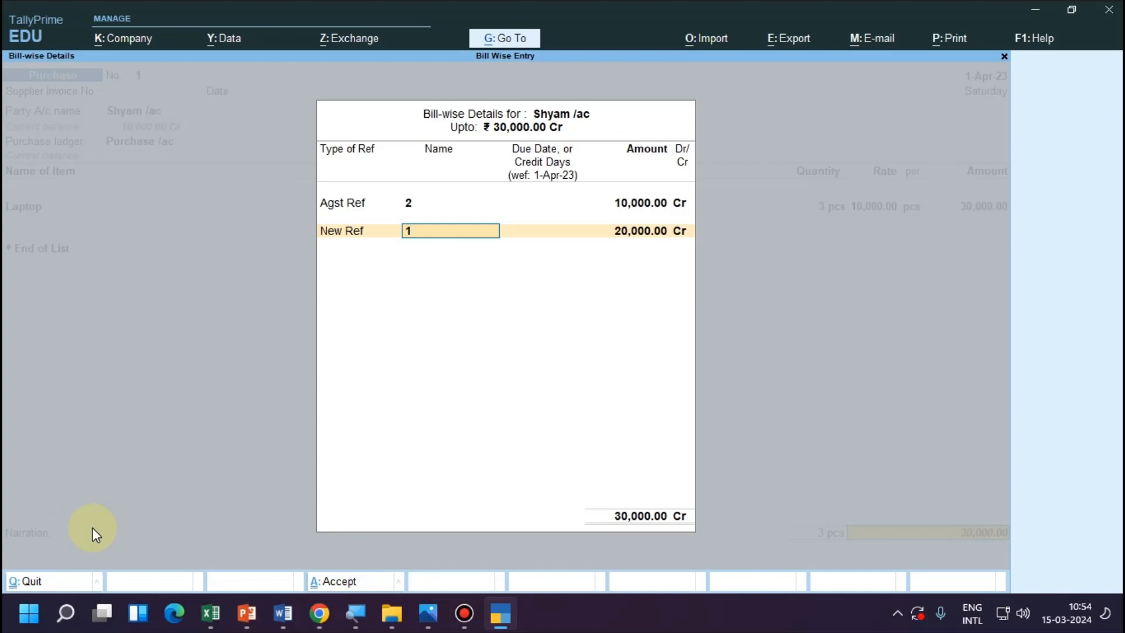
Allocate the remaining 20,000.00 Cr as New Ref 1 without a due date and save the purchase voucher without a narration.
key("Return")
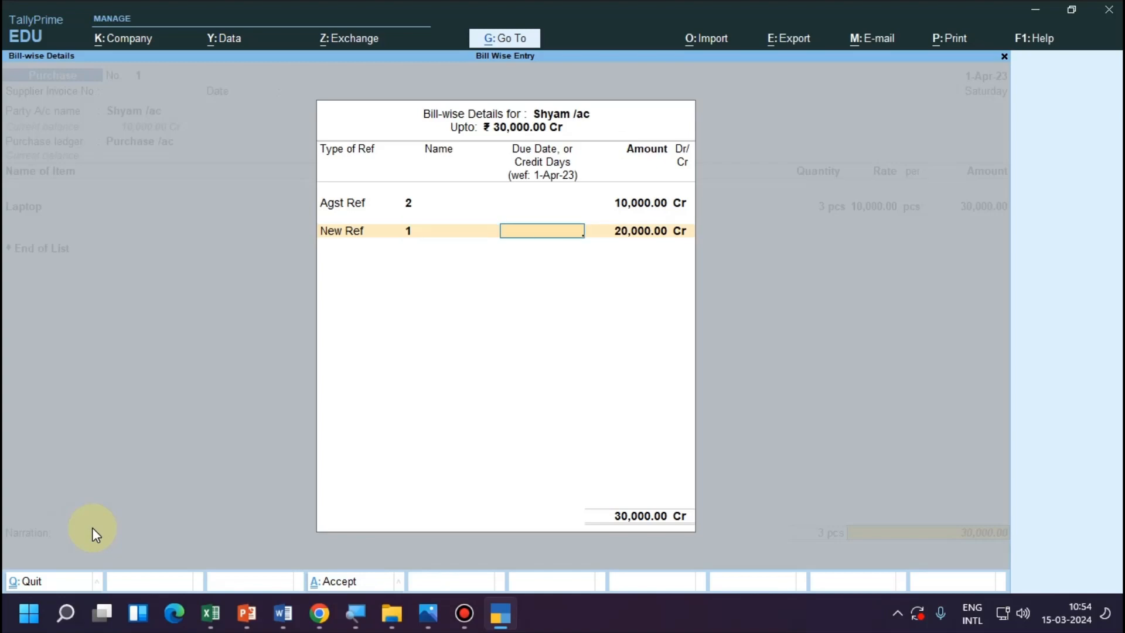
key("Return")
key("Return")
key("Return")
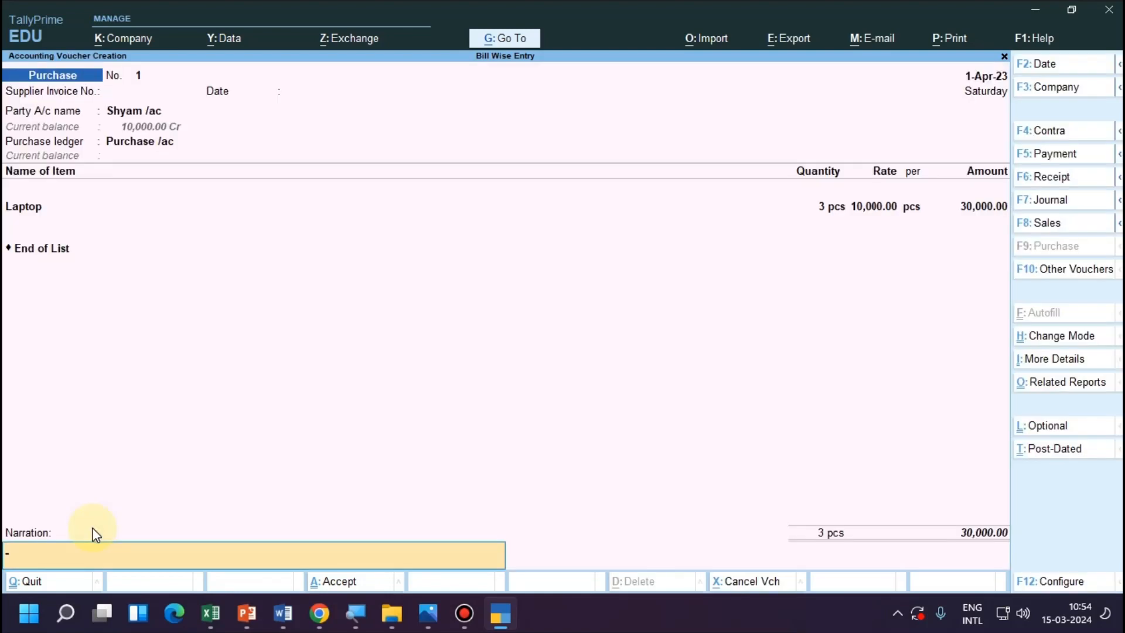
key("Return")
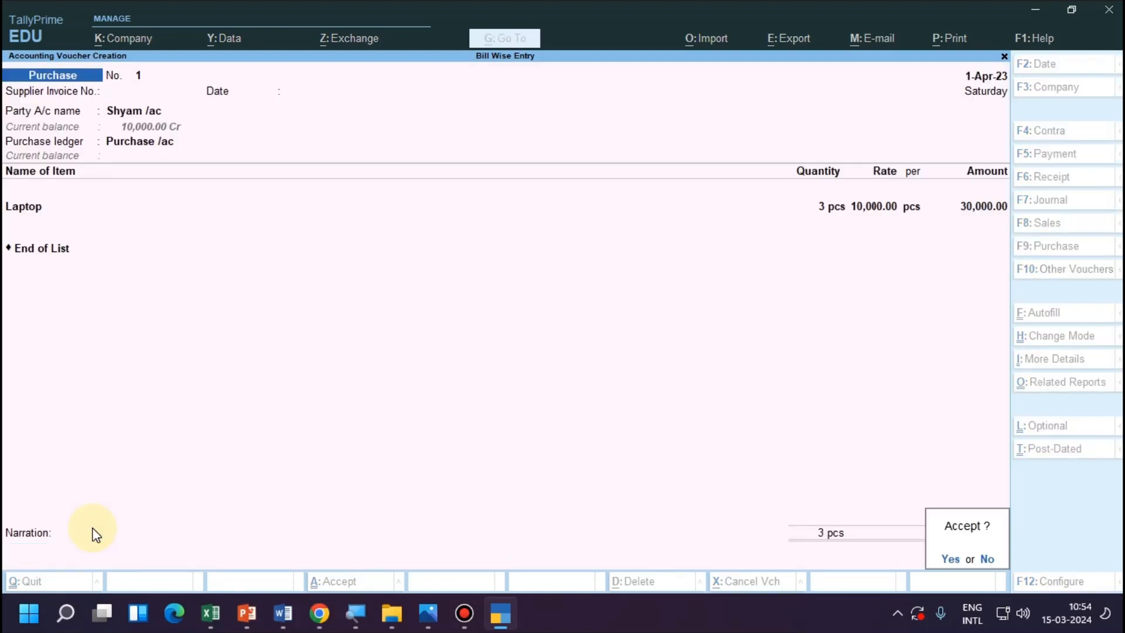
key("Return")
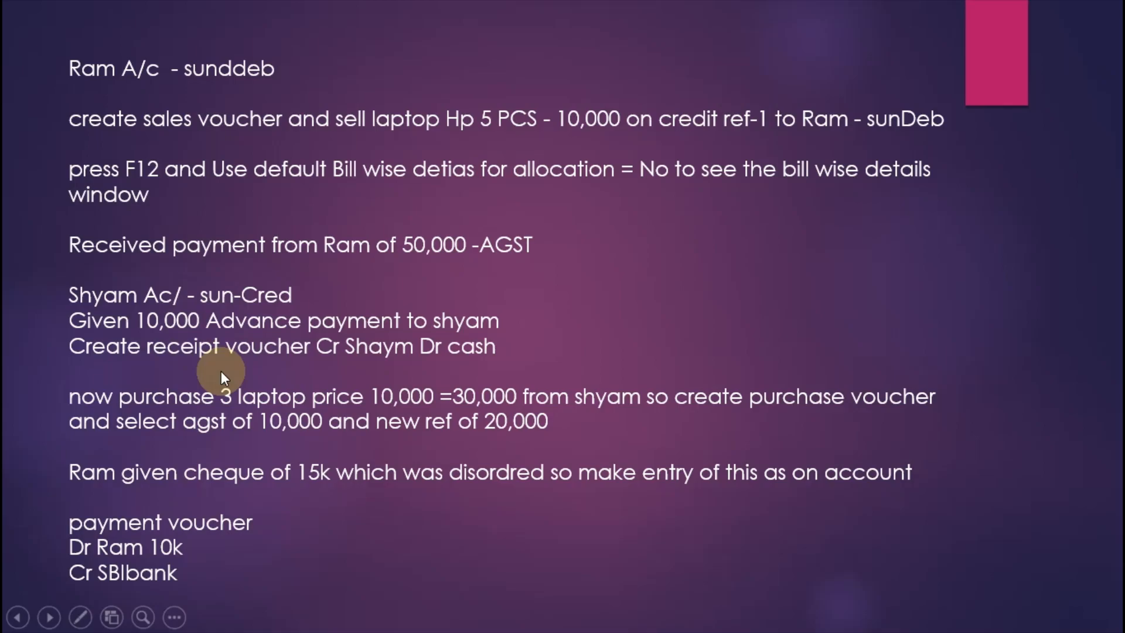
Consult the slide with the transaction notes for the next entry and return to TallyPrime.
key("alt+Tab")
key("alt+Tab")
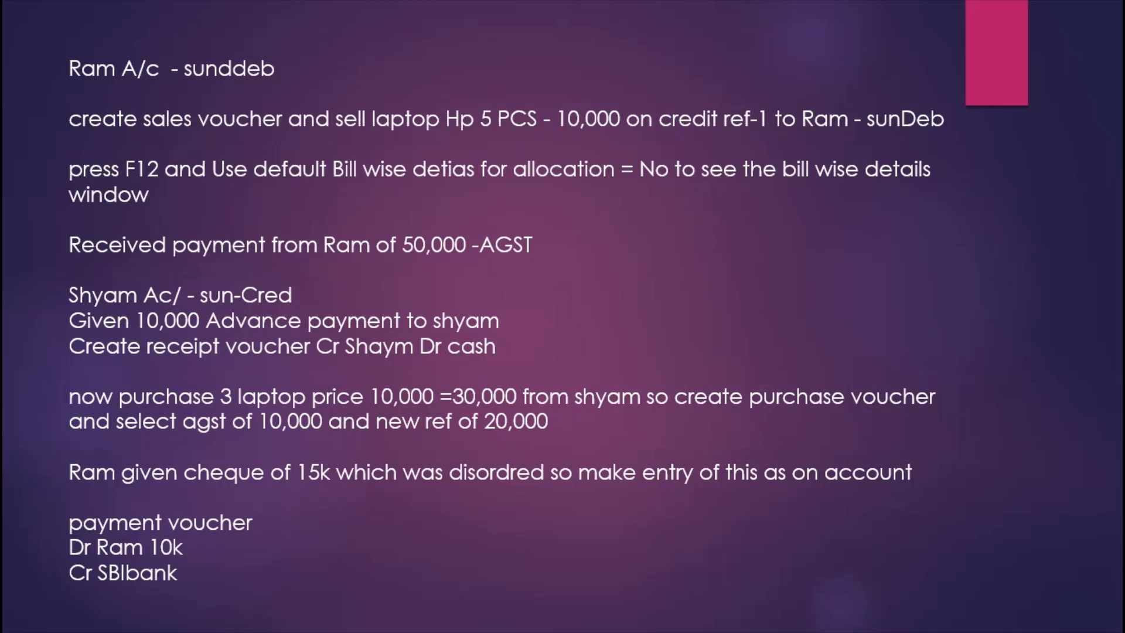
key("alt+Tab")
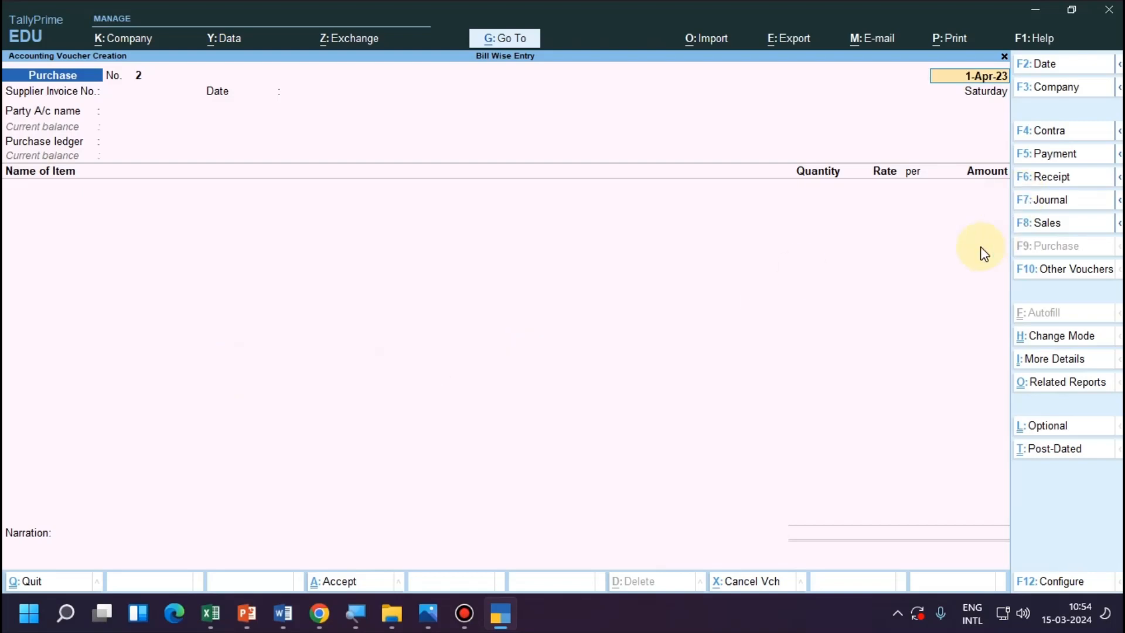
Start a payment voucher dated 1-Apr-23 and debit the customer's ledger.
key("F5")
key("Return")
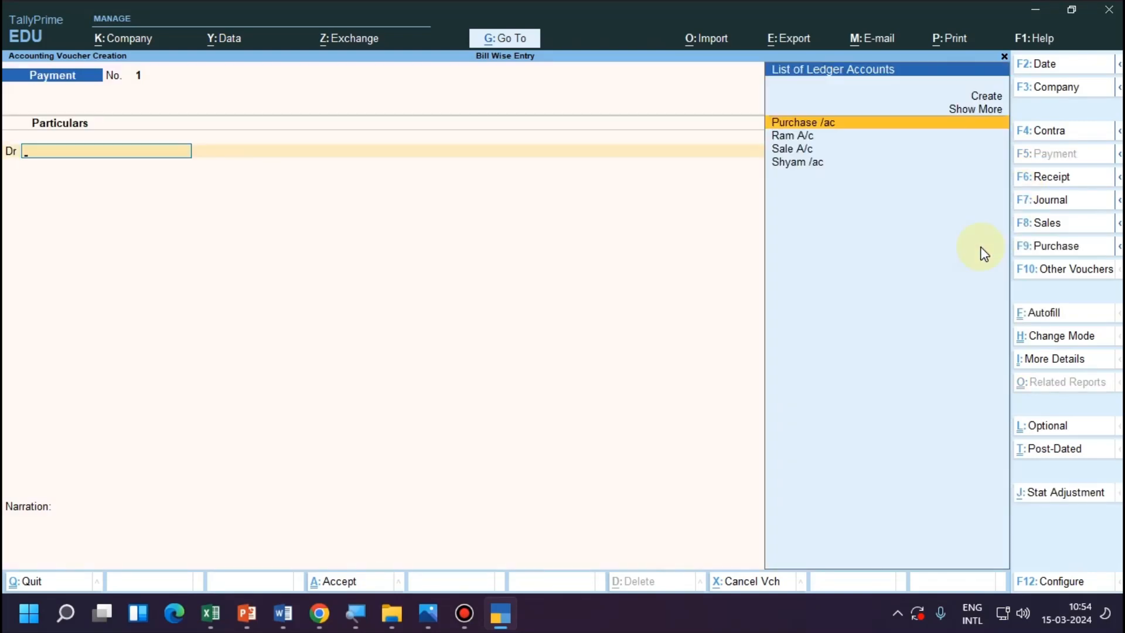
key("Down")
key("Return")
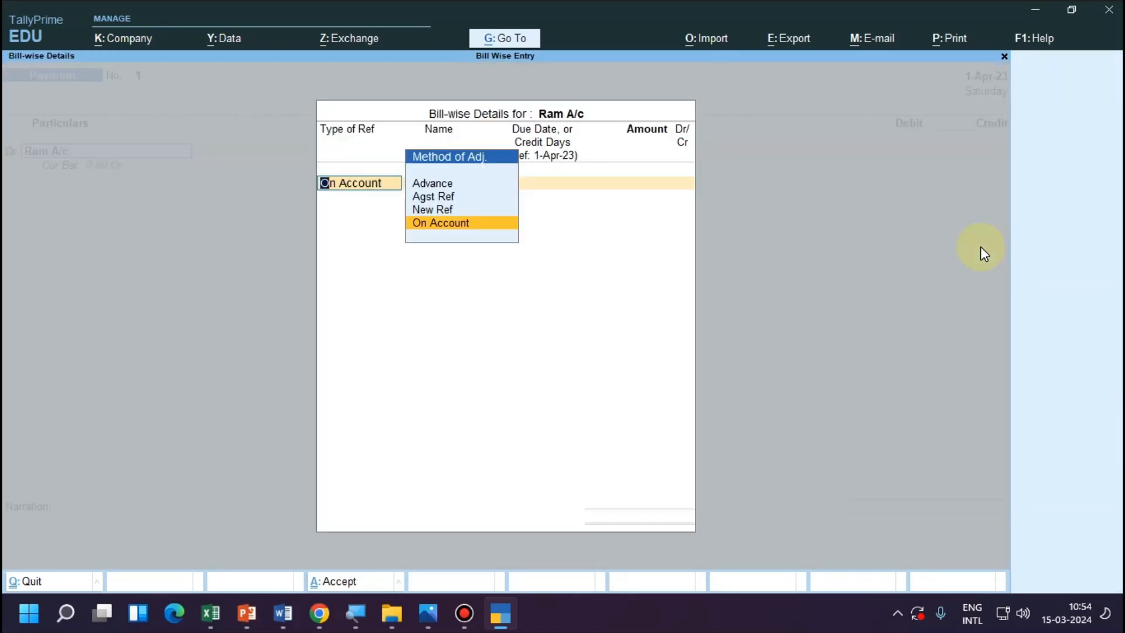
Allocate 15,000.00 Dr to the customer as On Account and close the bill-wise details.
key("Return")
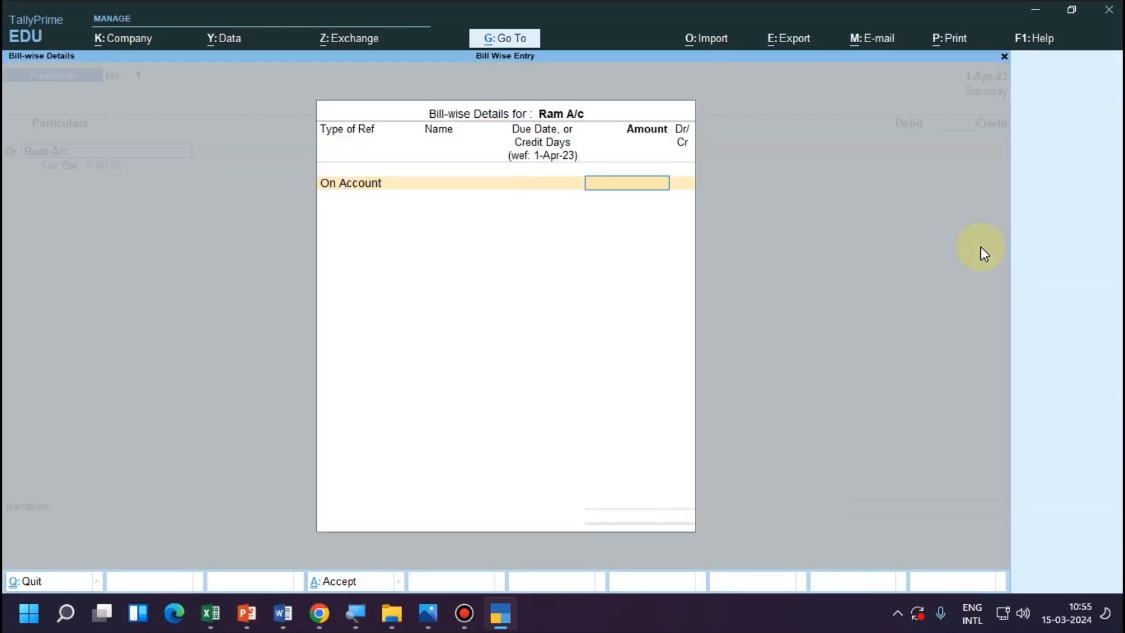
type("15,000")
key("Return")
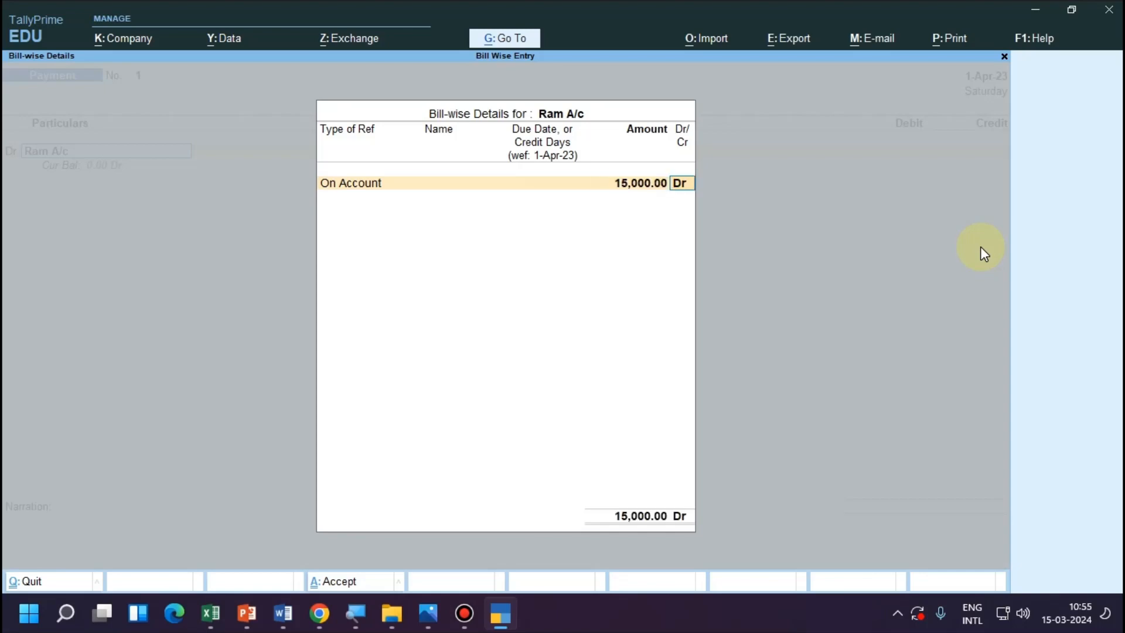
key("Return")
For the voucher's credit line, create the ledger Sbi Bank under Bank Accounts, leaving the other details at their defaults.
key("Return")
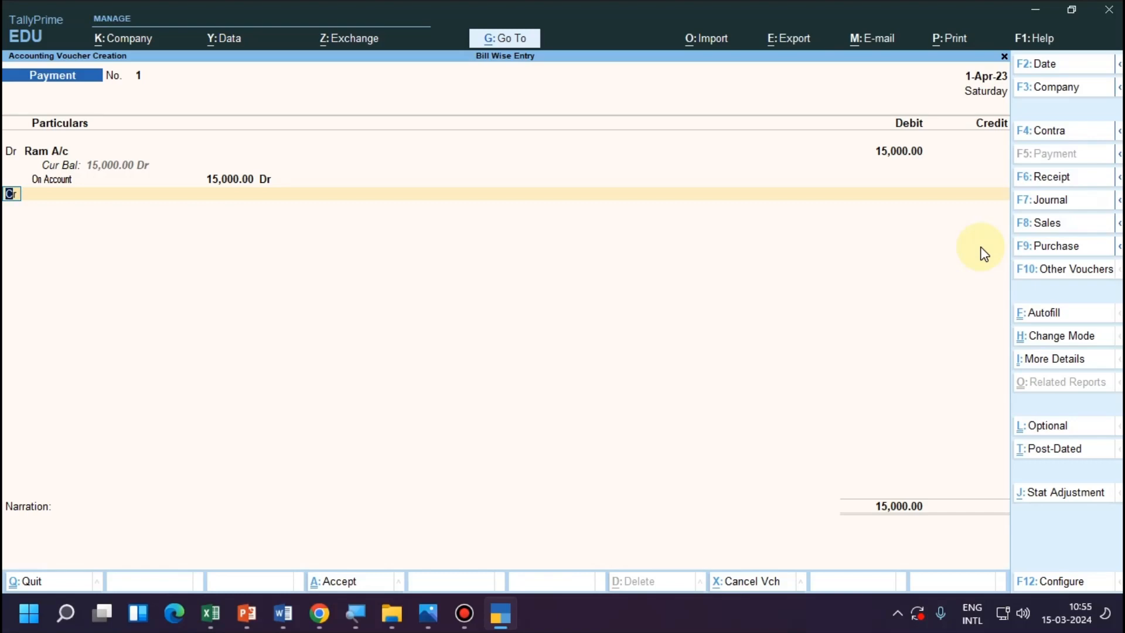
key("Return")
key("Up")
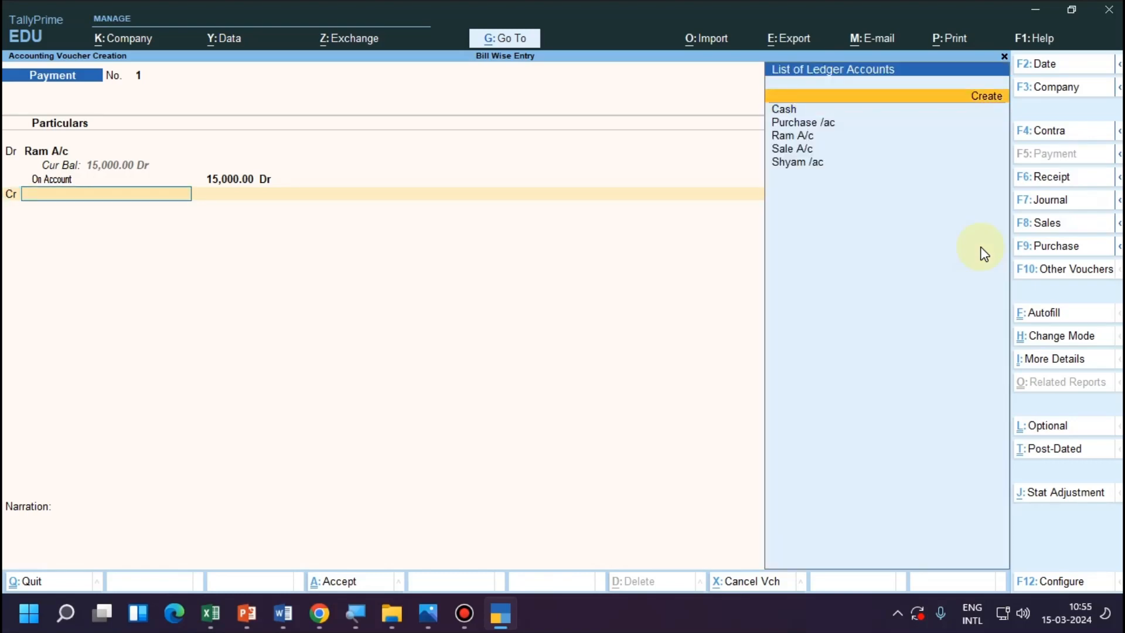
key("Return")
type("S")
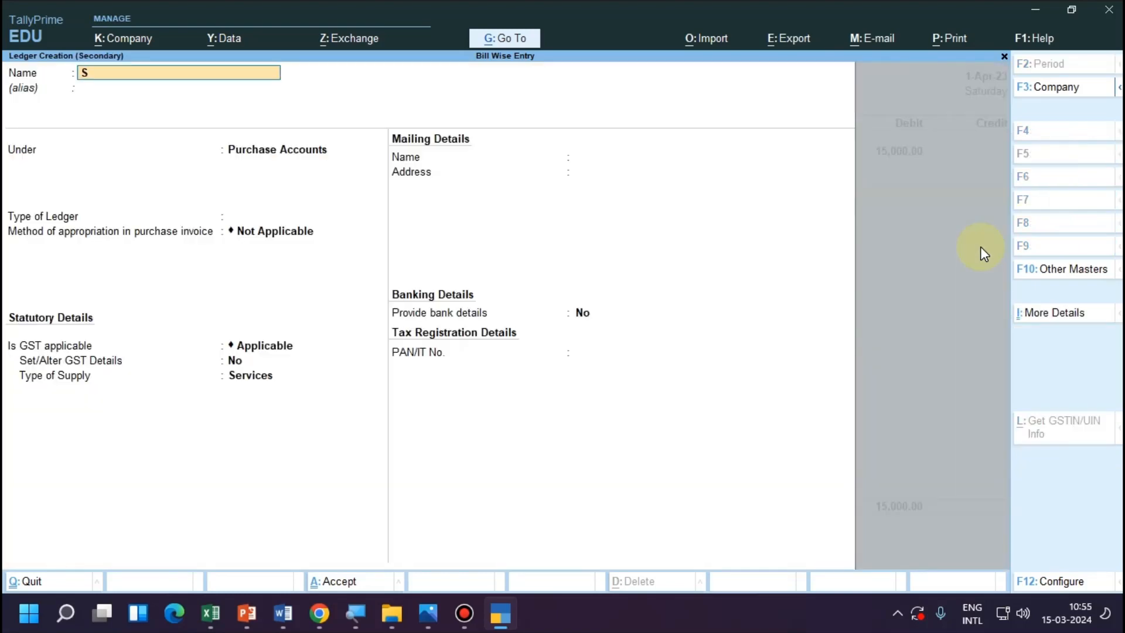
type("bi Bank")
key("Return")
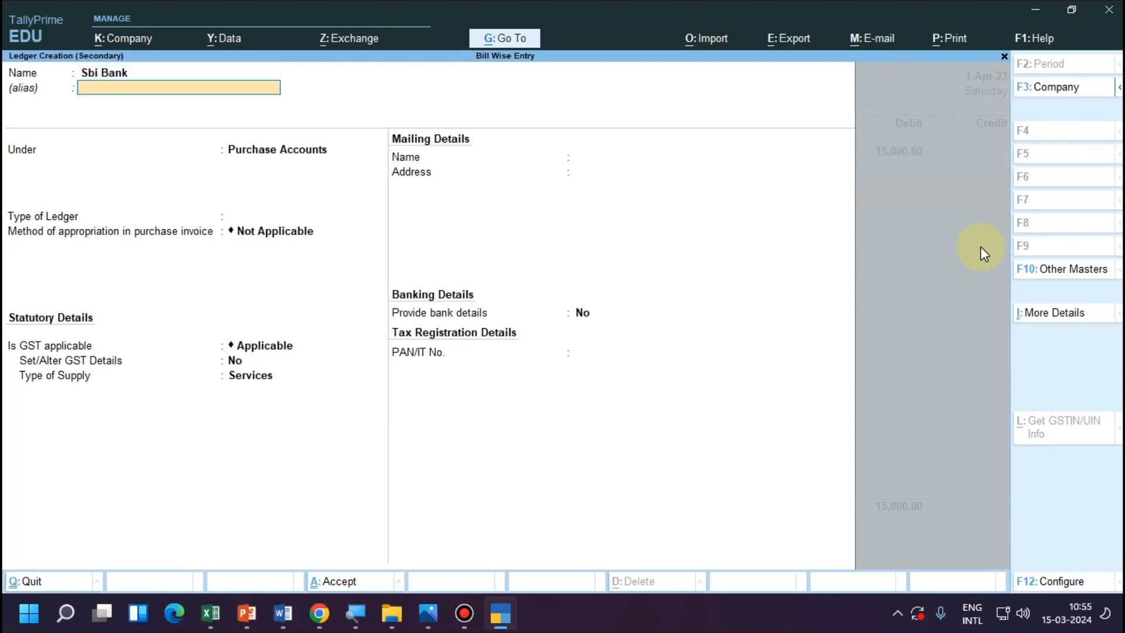
key("Return")
type("Ba")
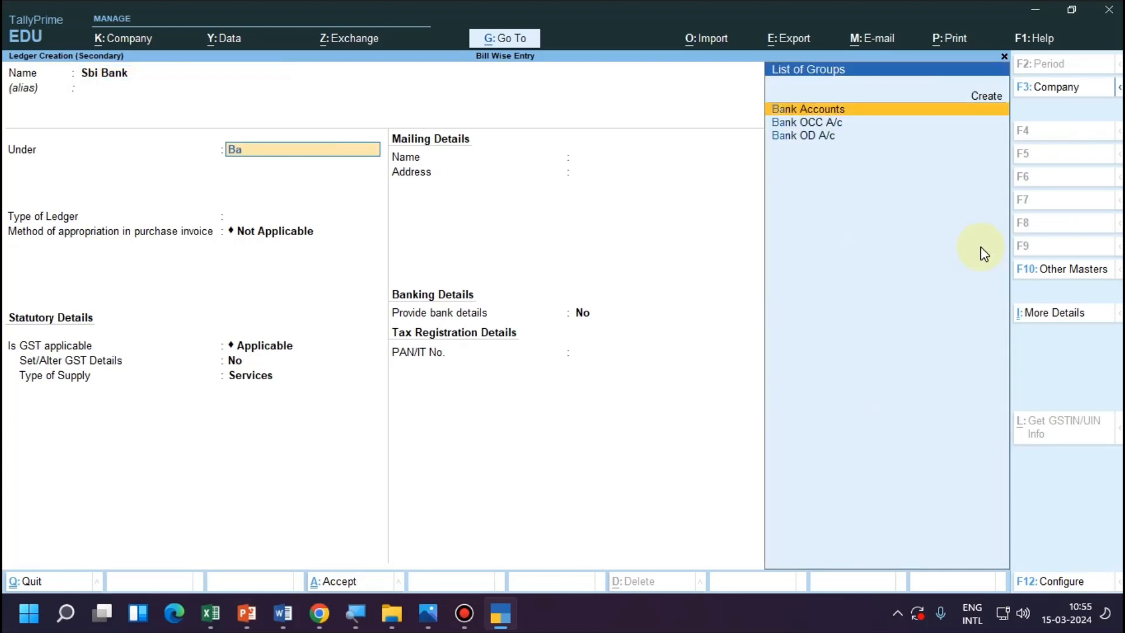
key("Return")
key("Return")
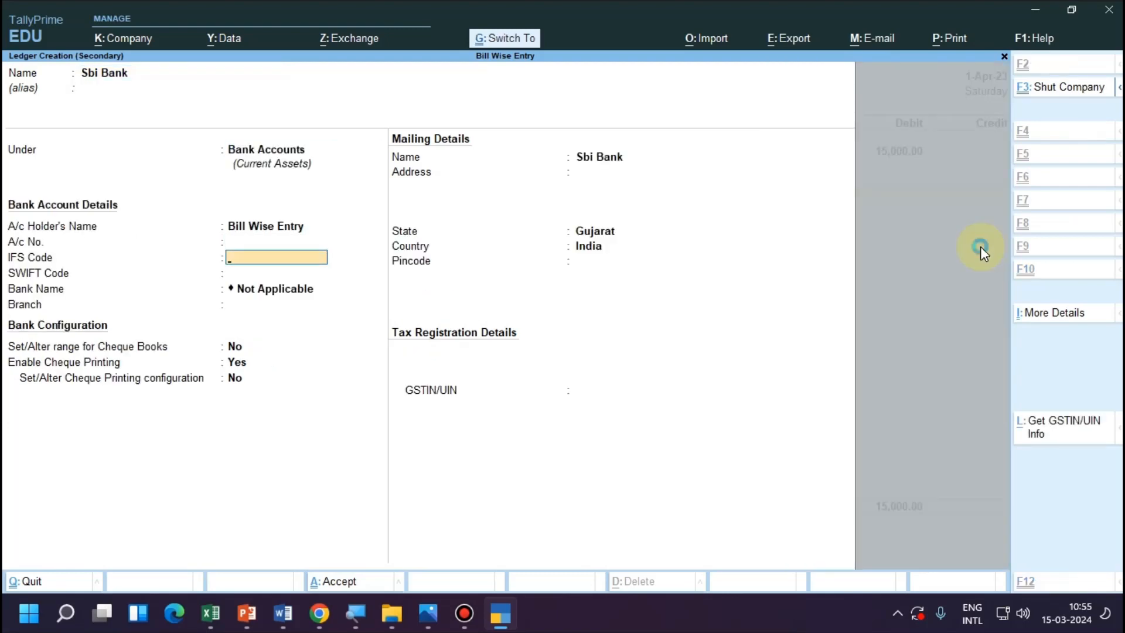
key("ctrl+a")
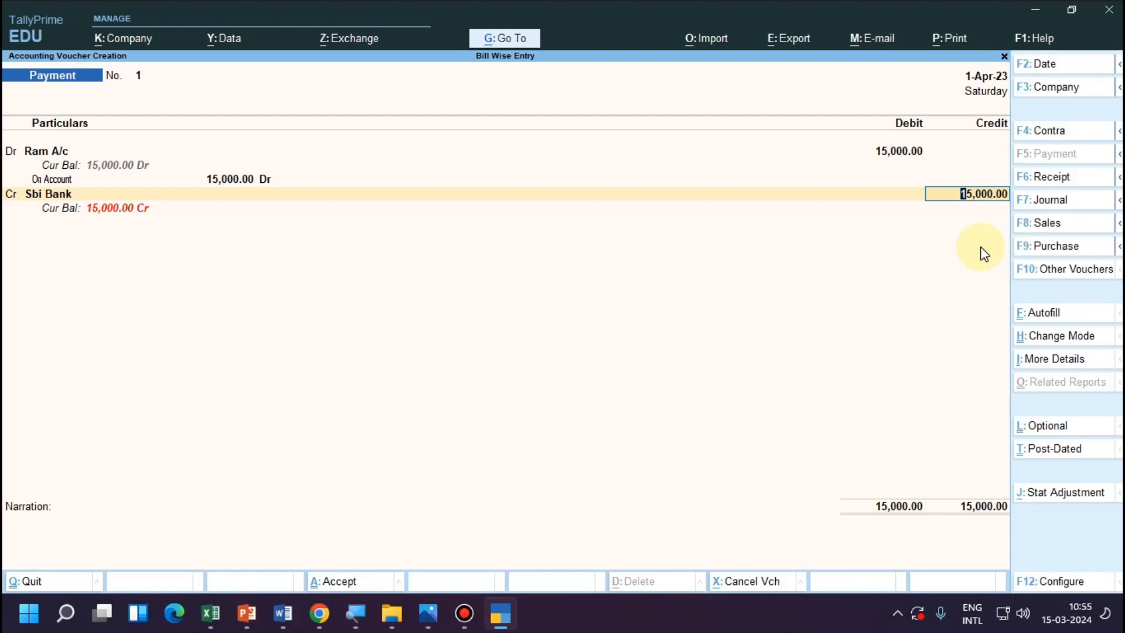
Accept the 15,000.00 credit to Sbi Bank and save the payment voucher without a narration.
key("Return")
key("Return")
key("Return")
key("Return")
key("Return")
key("Return")
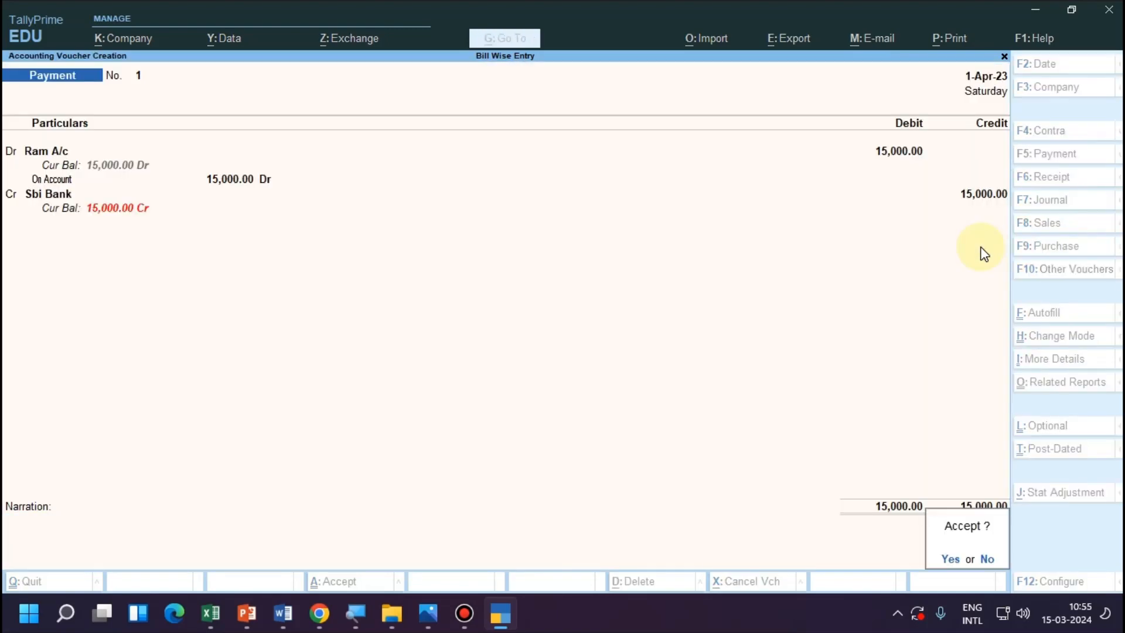
key("Return")
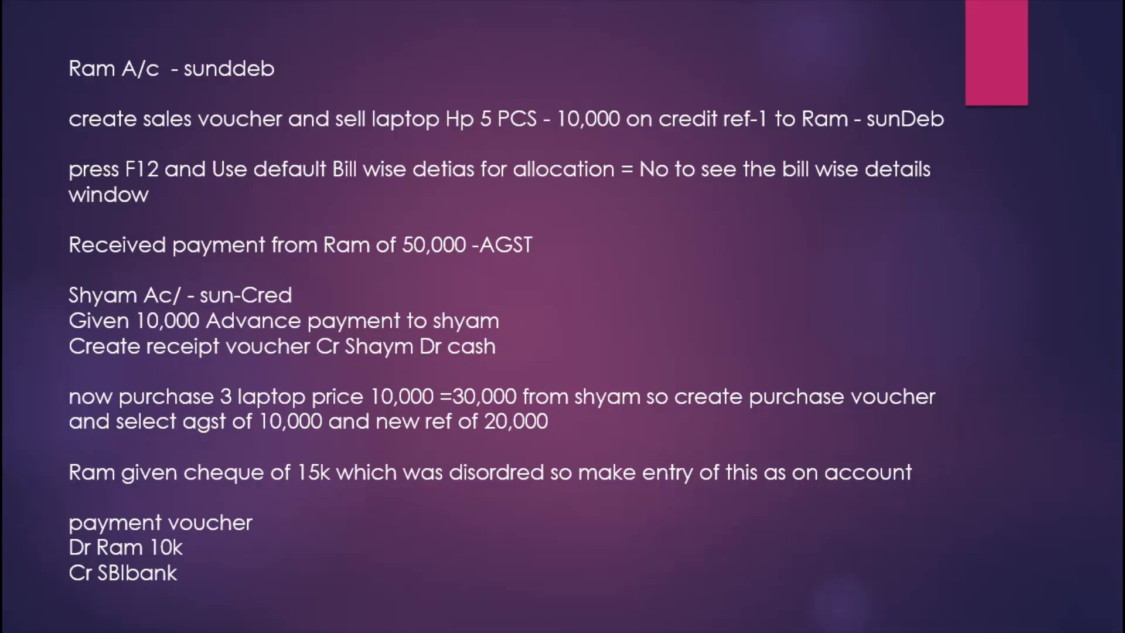
Return to the slideshow and advance to the slide on the four types of bill-wise detail.
left_click(590, 355)
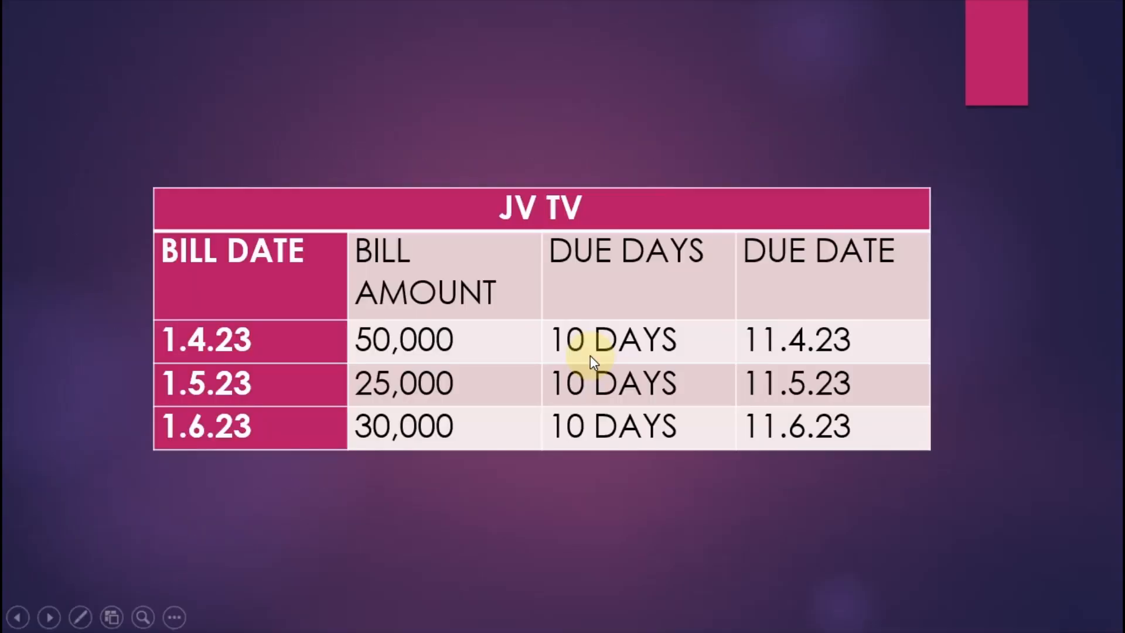
left_click(590, 355)
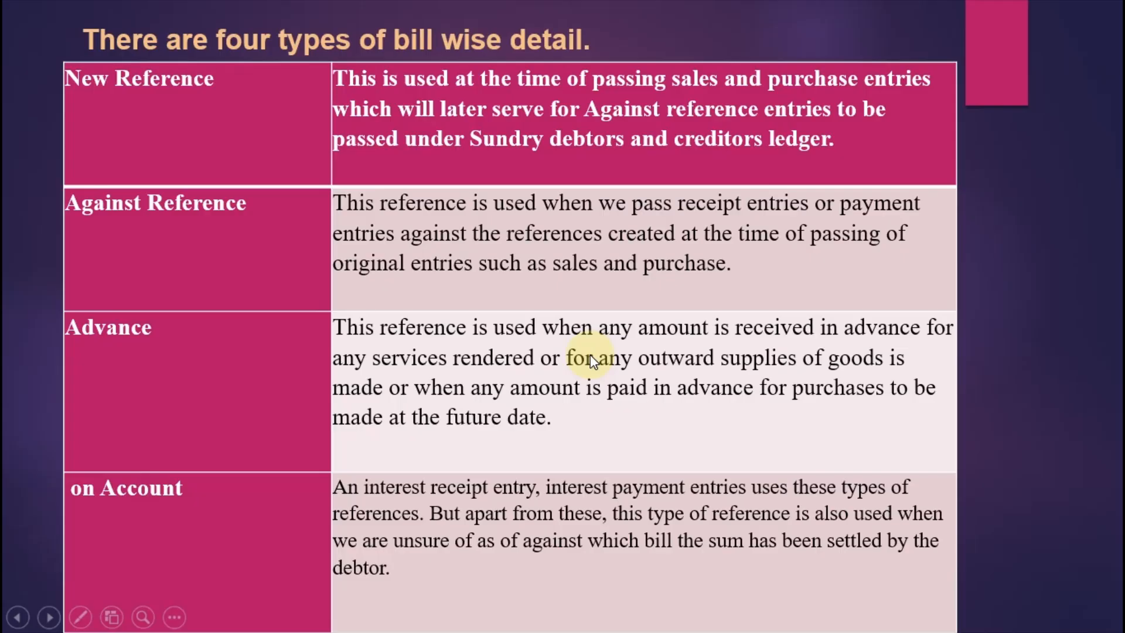